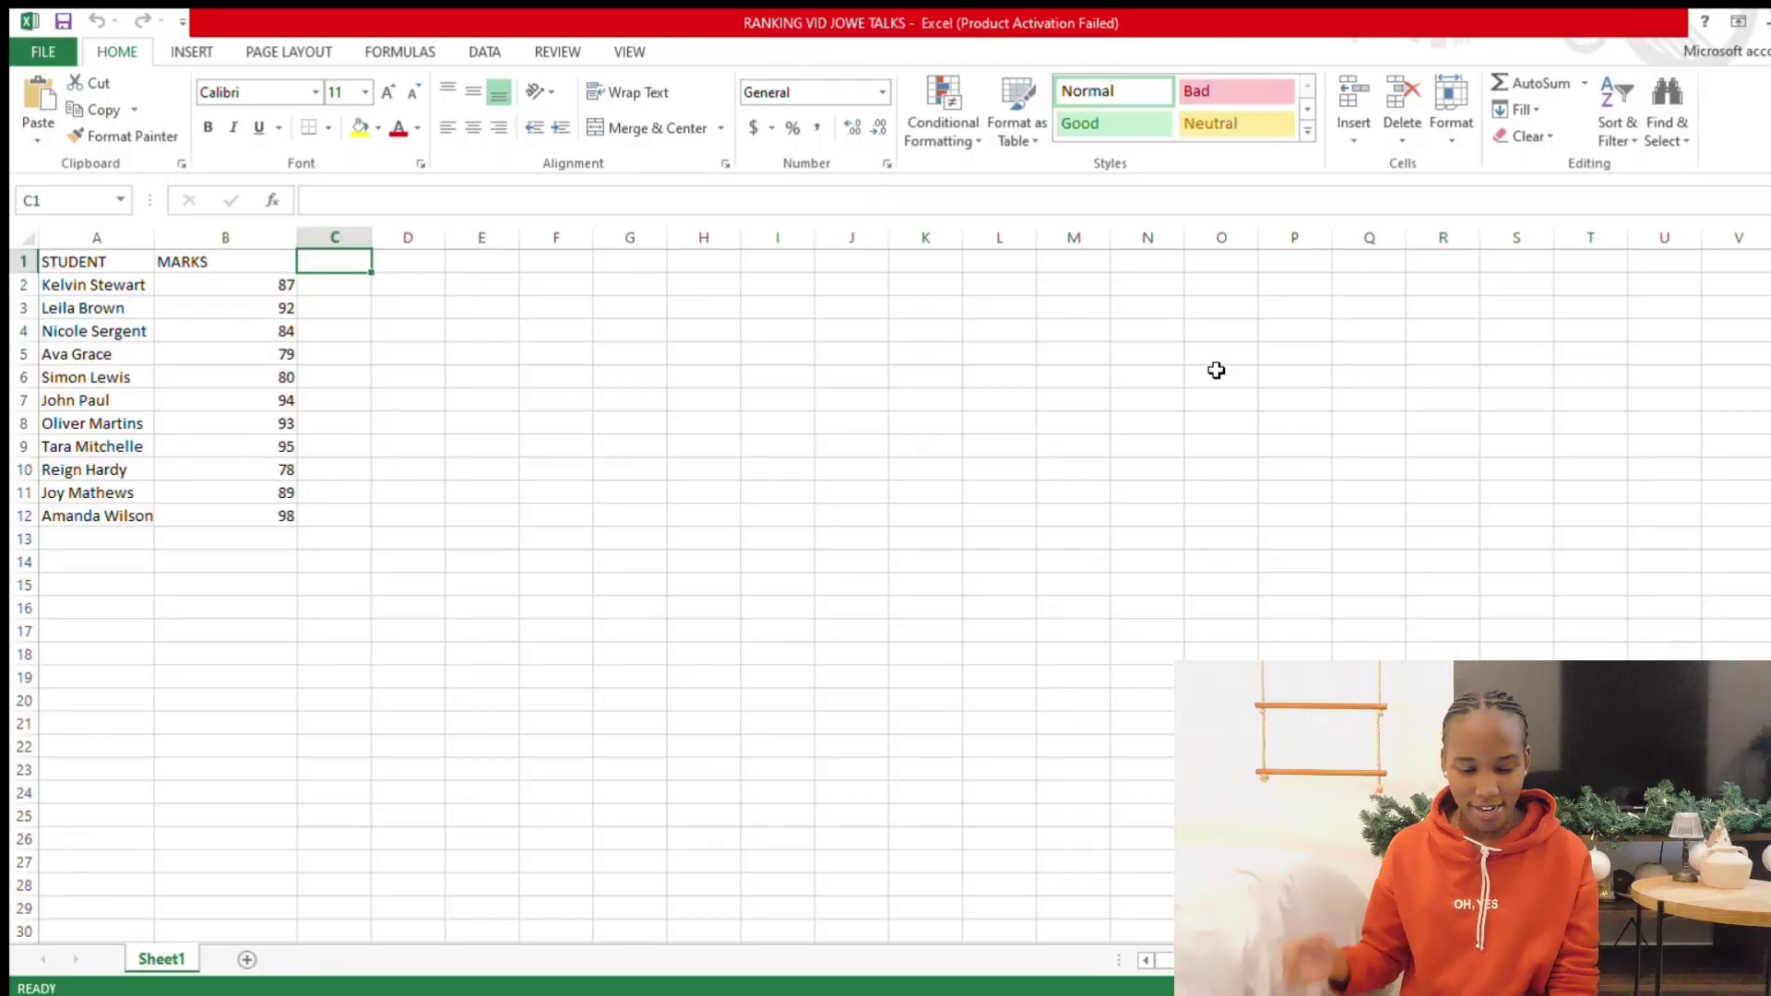
- Add the header RANK in cell C1
{"action": "left_click", "coordinate": [1218, 373]}
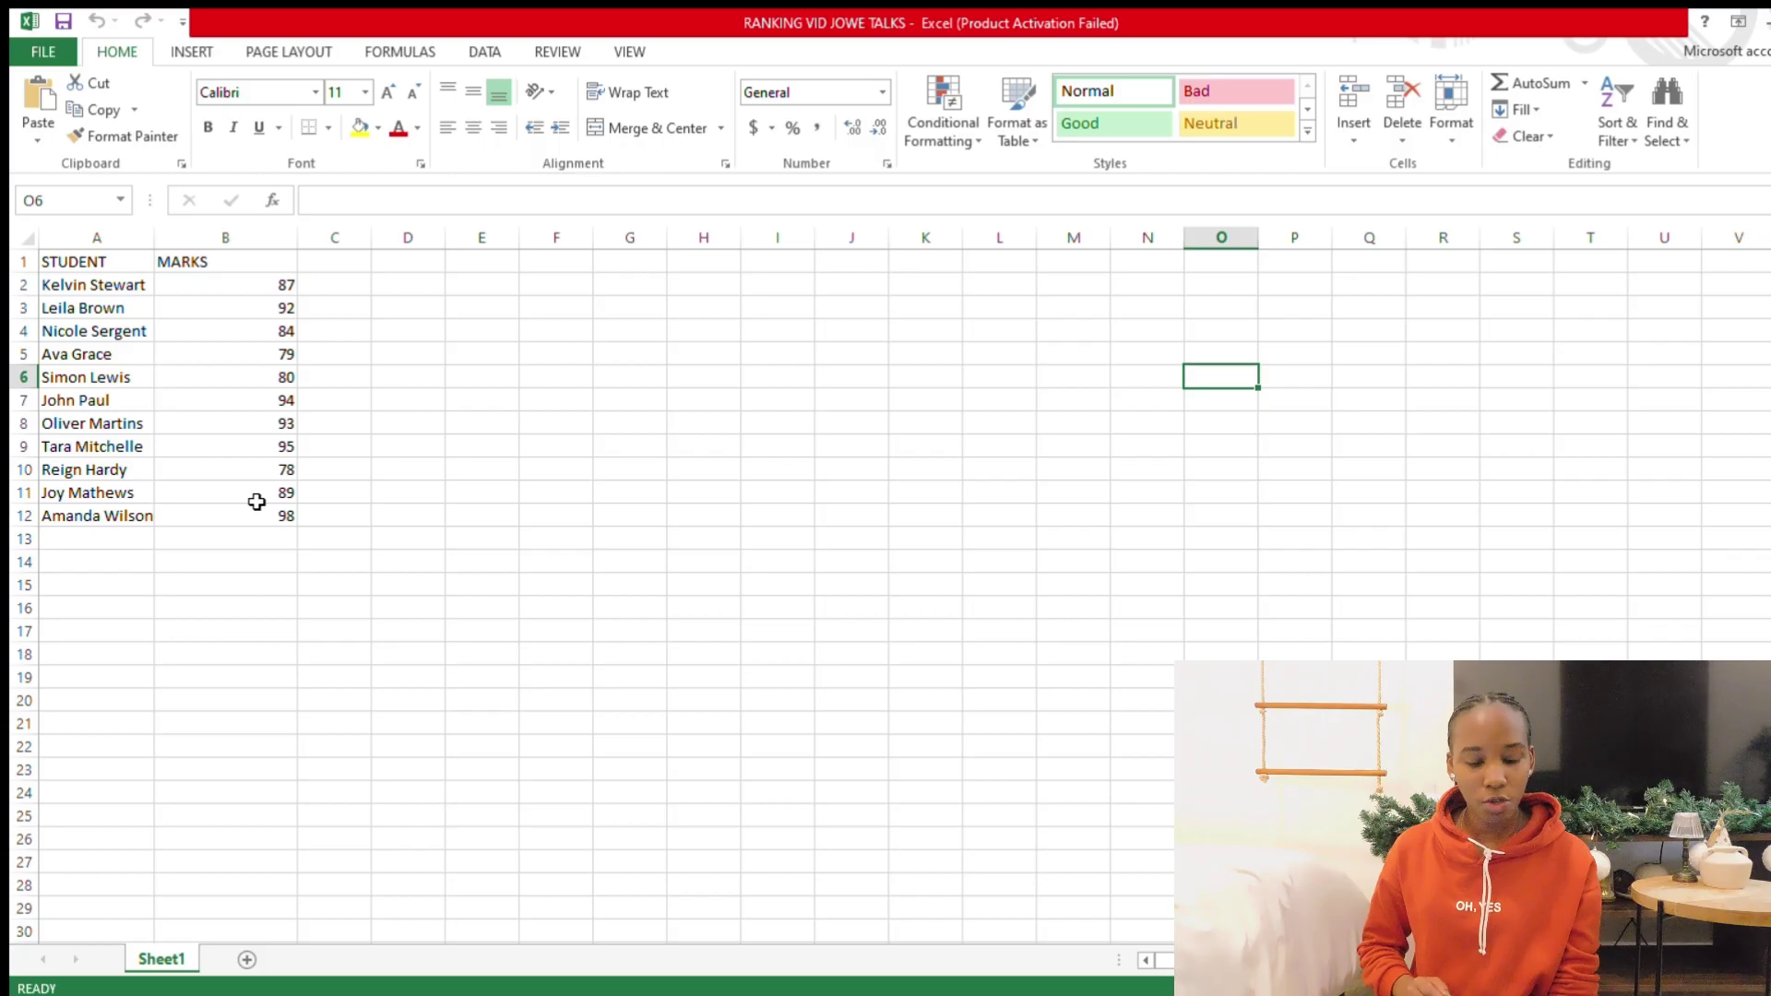
{"action": "left_click", "coordinate": [344, 267]}
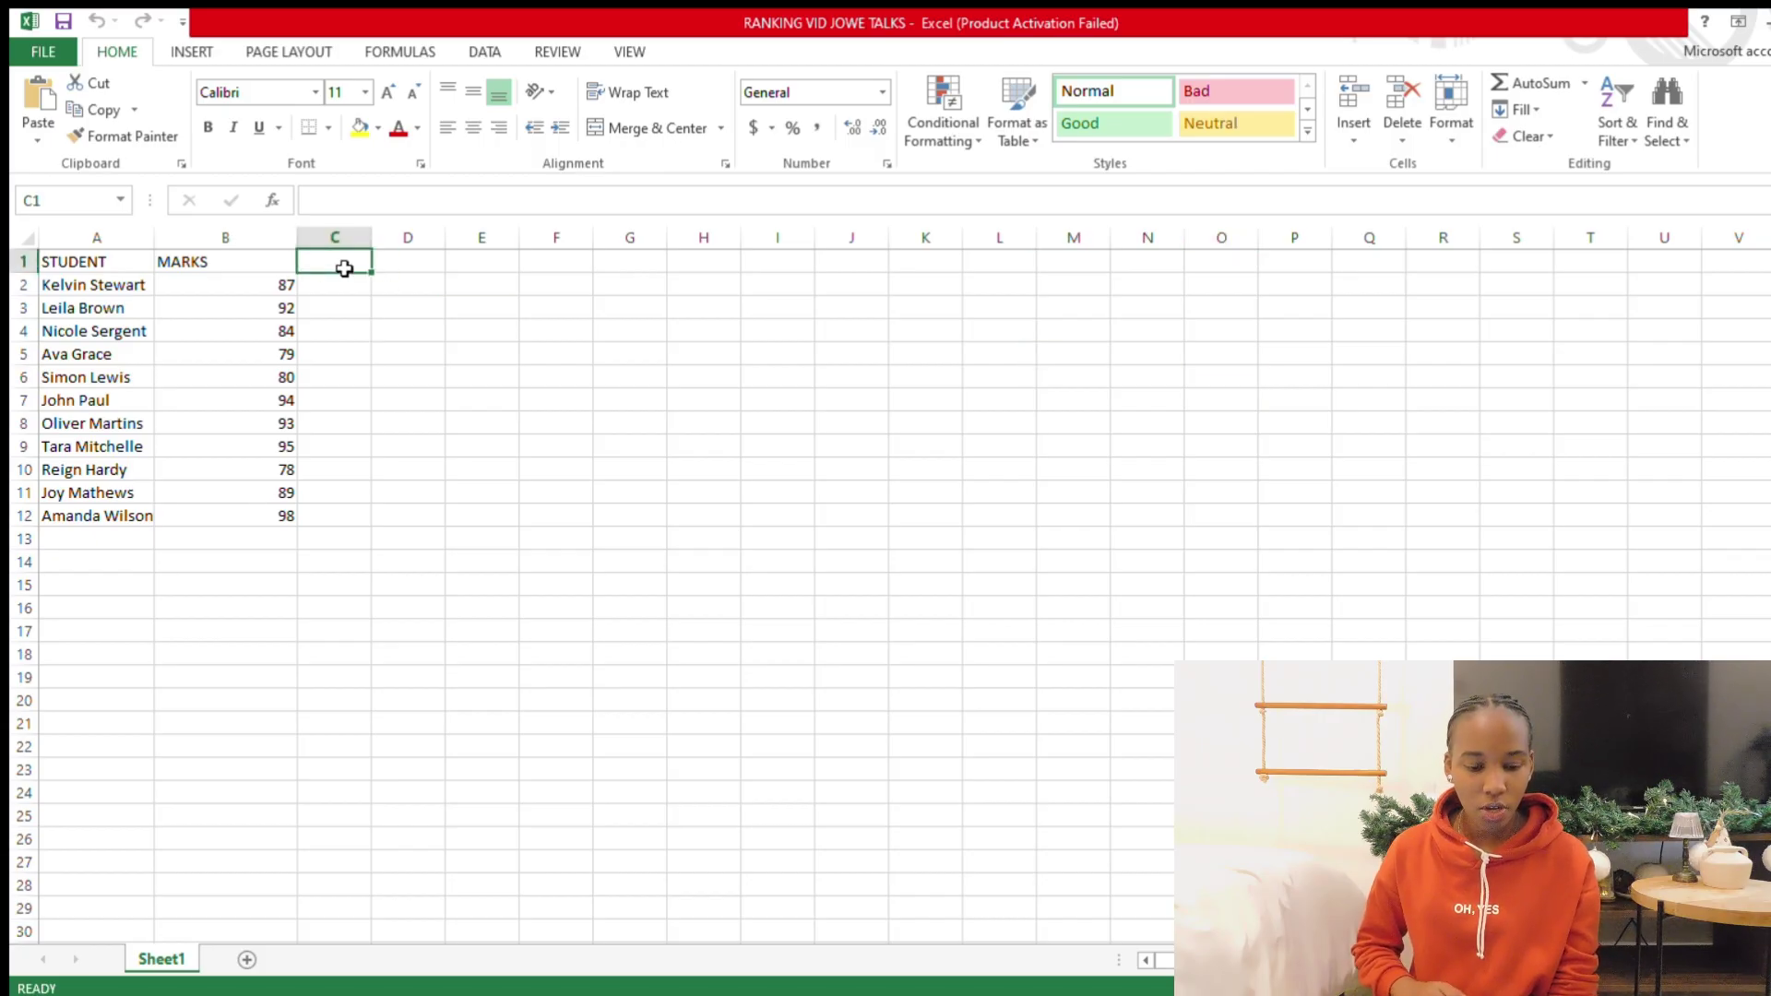
{"action": "type", "text": "RANK"}
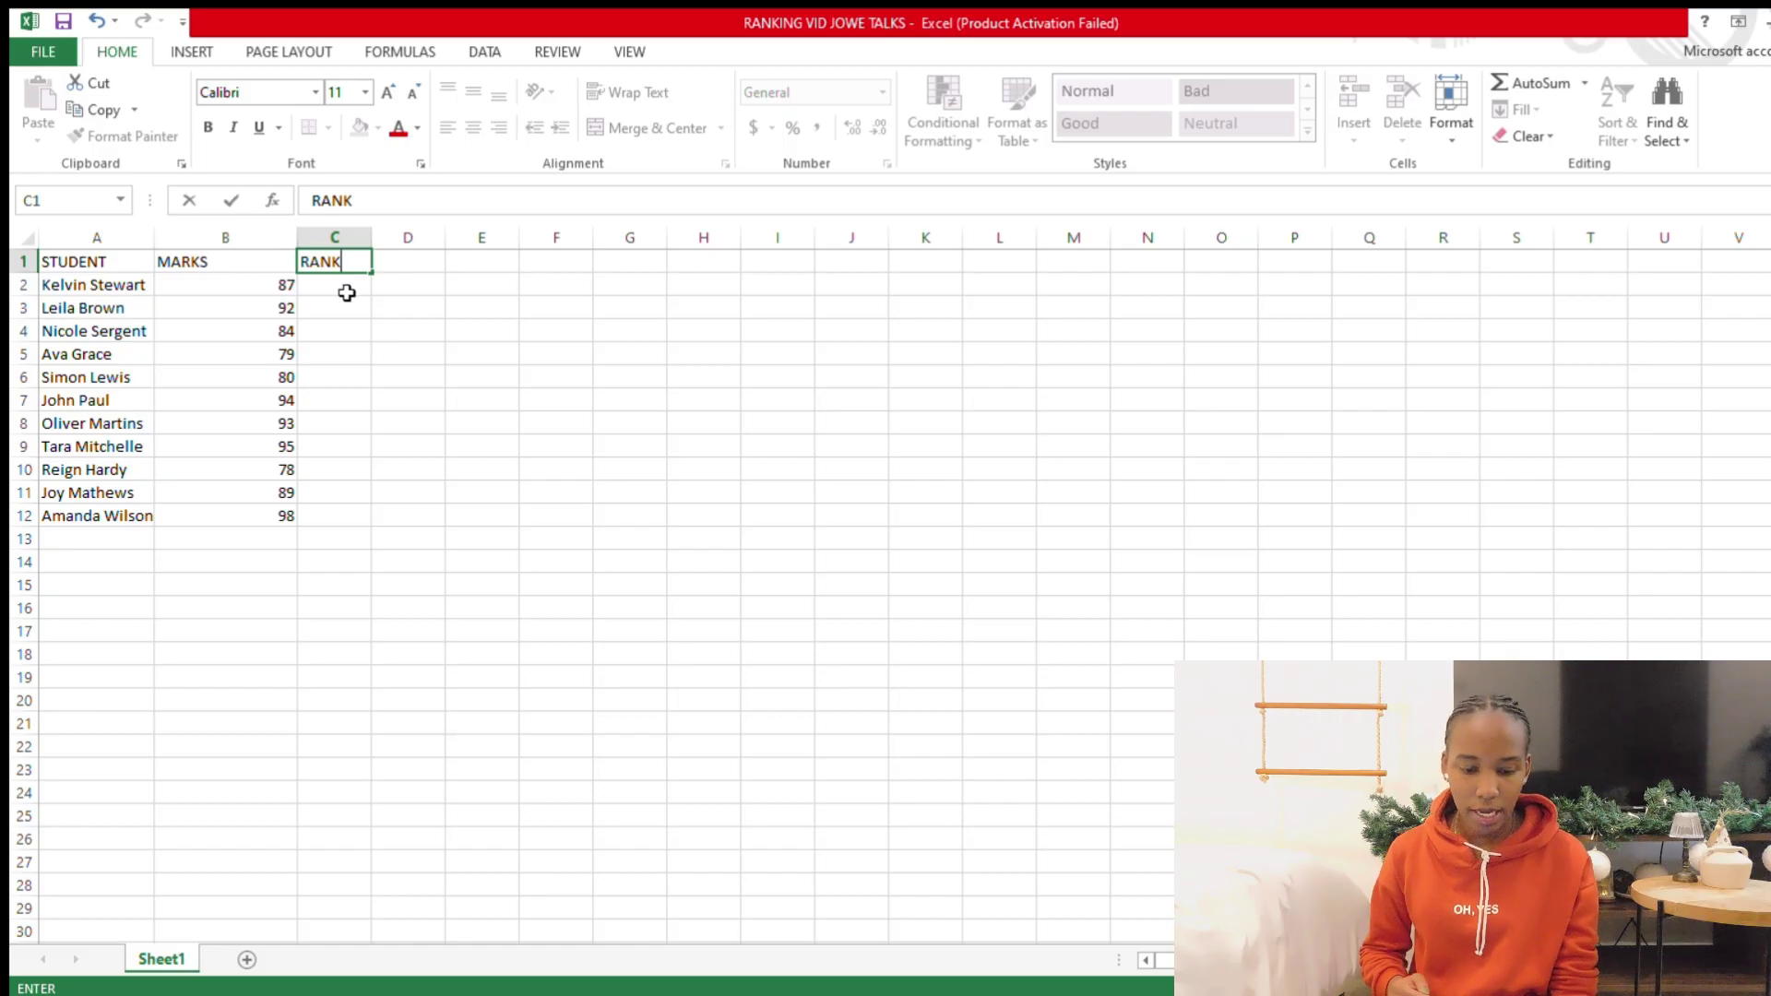
{"action": "left_click", "coordinate": [347, 292]}
- Enter =RANK.EQ(B2,$B$2:$B$12) in C2, locking the range with F4, giving rank 7
{"action": "type", "text": "="}
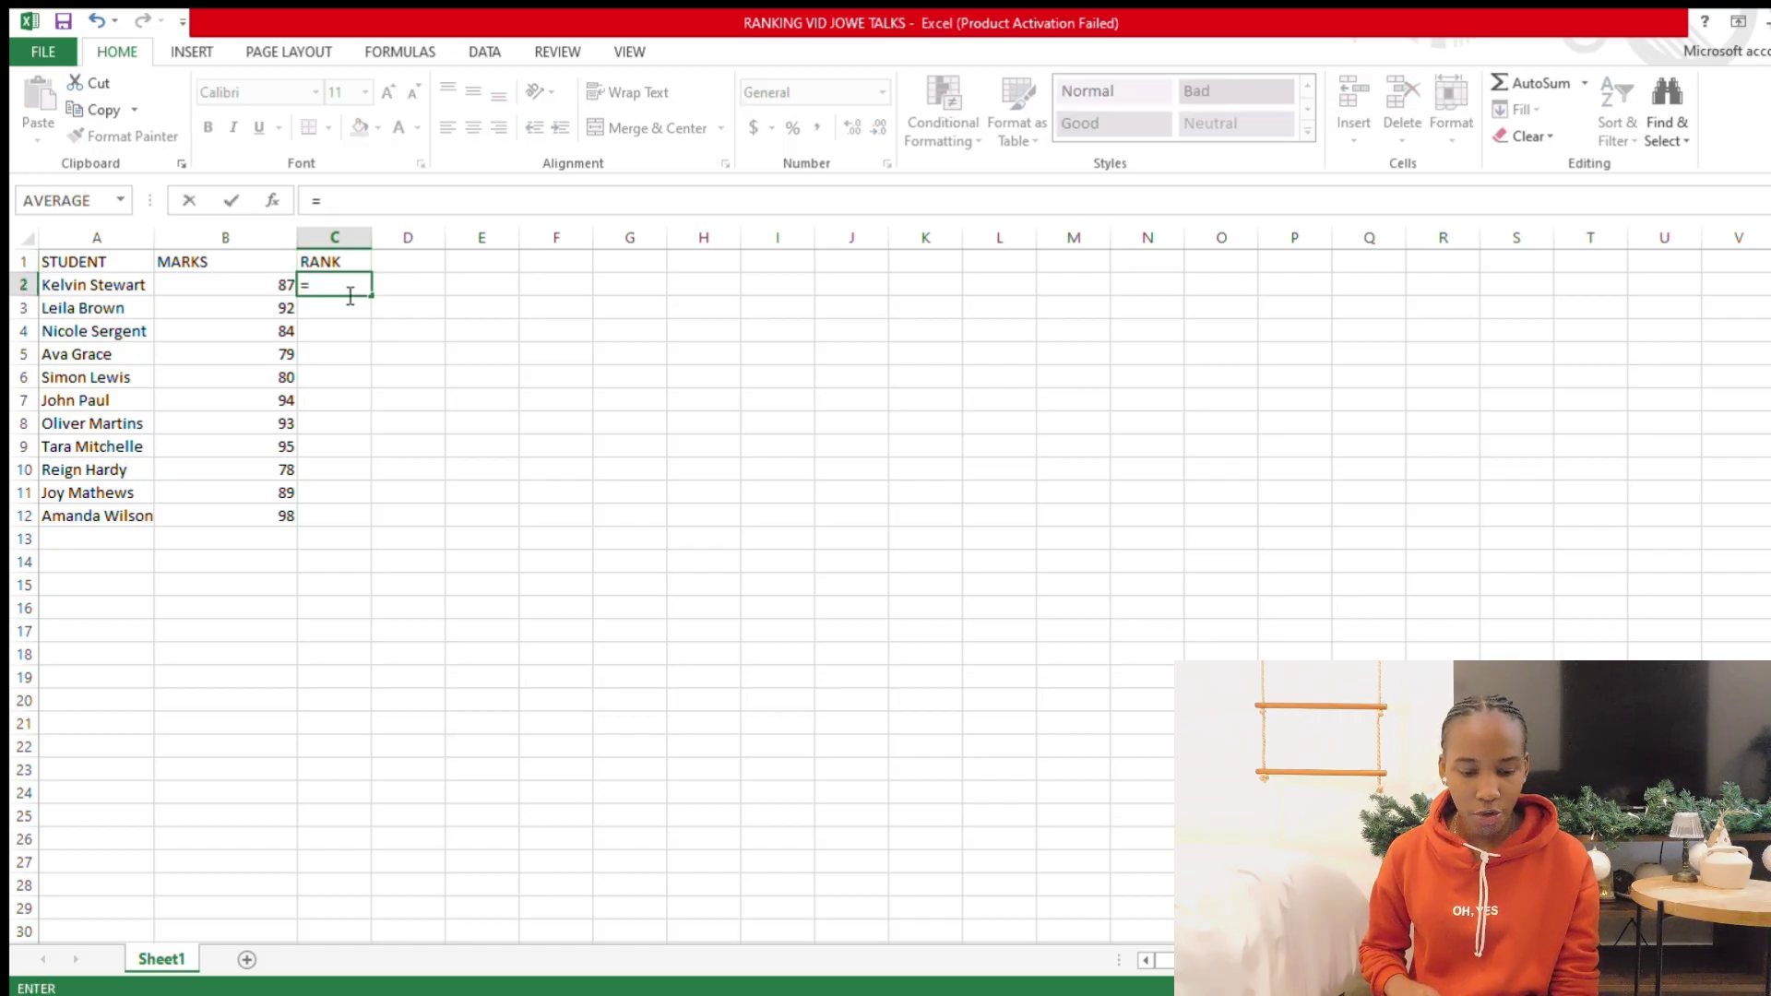
{"action": "type", "text": "rank"}
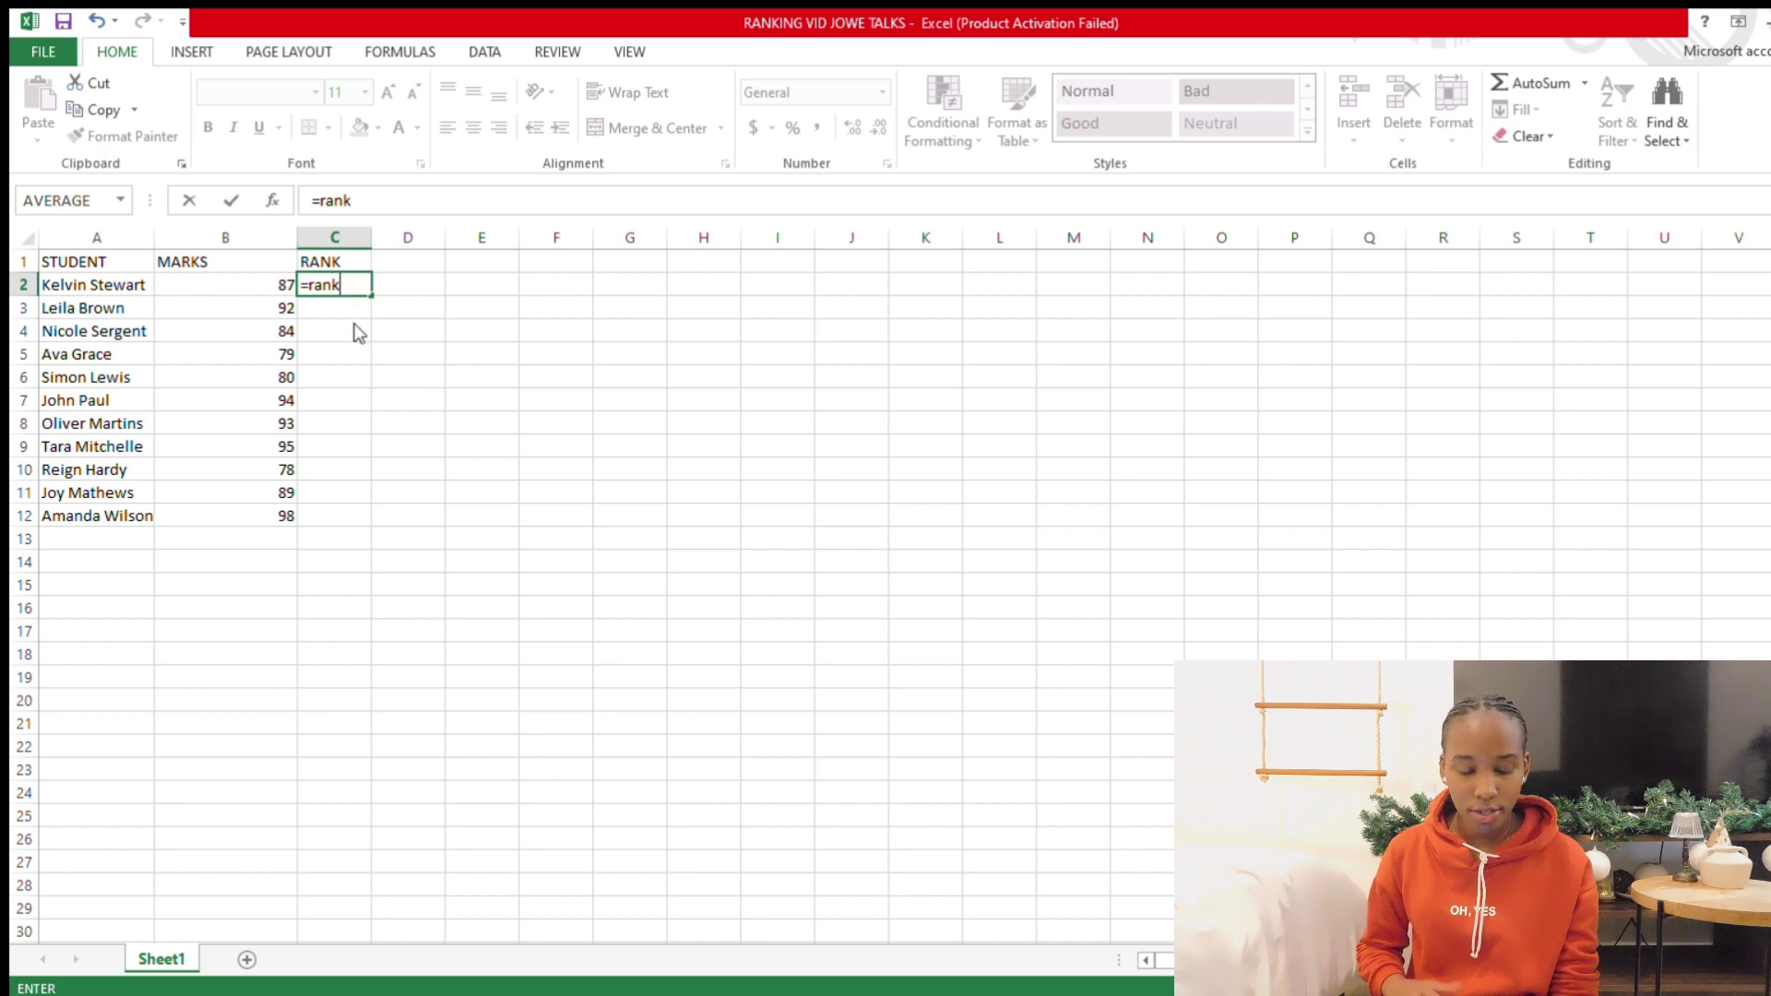
{"action": "key", "text": "Tab"}
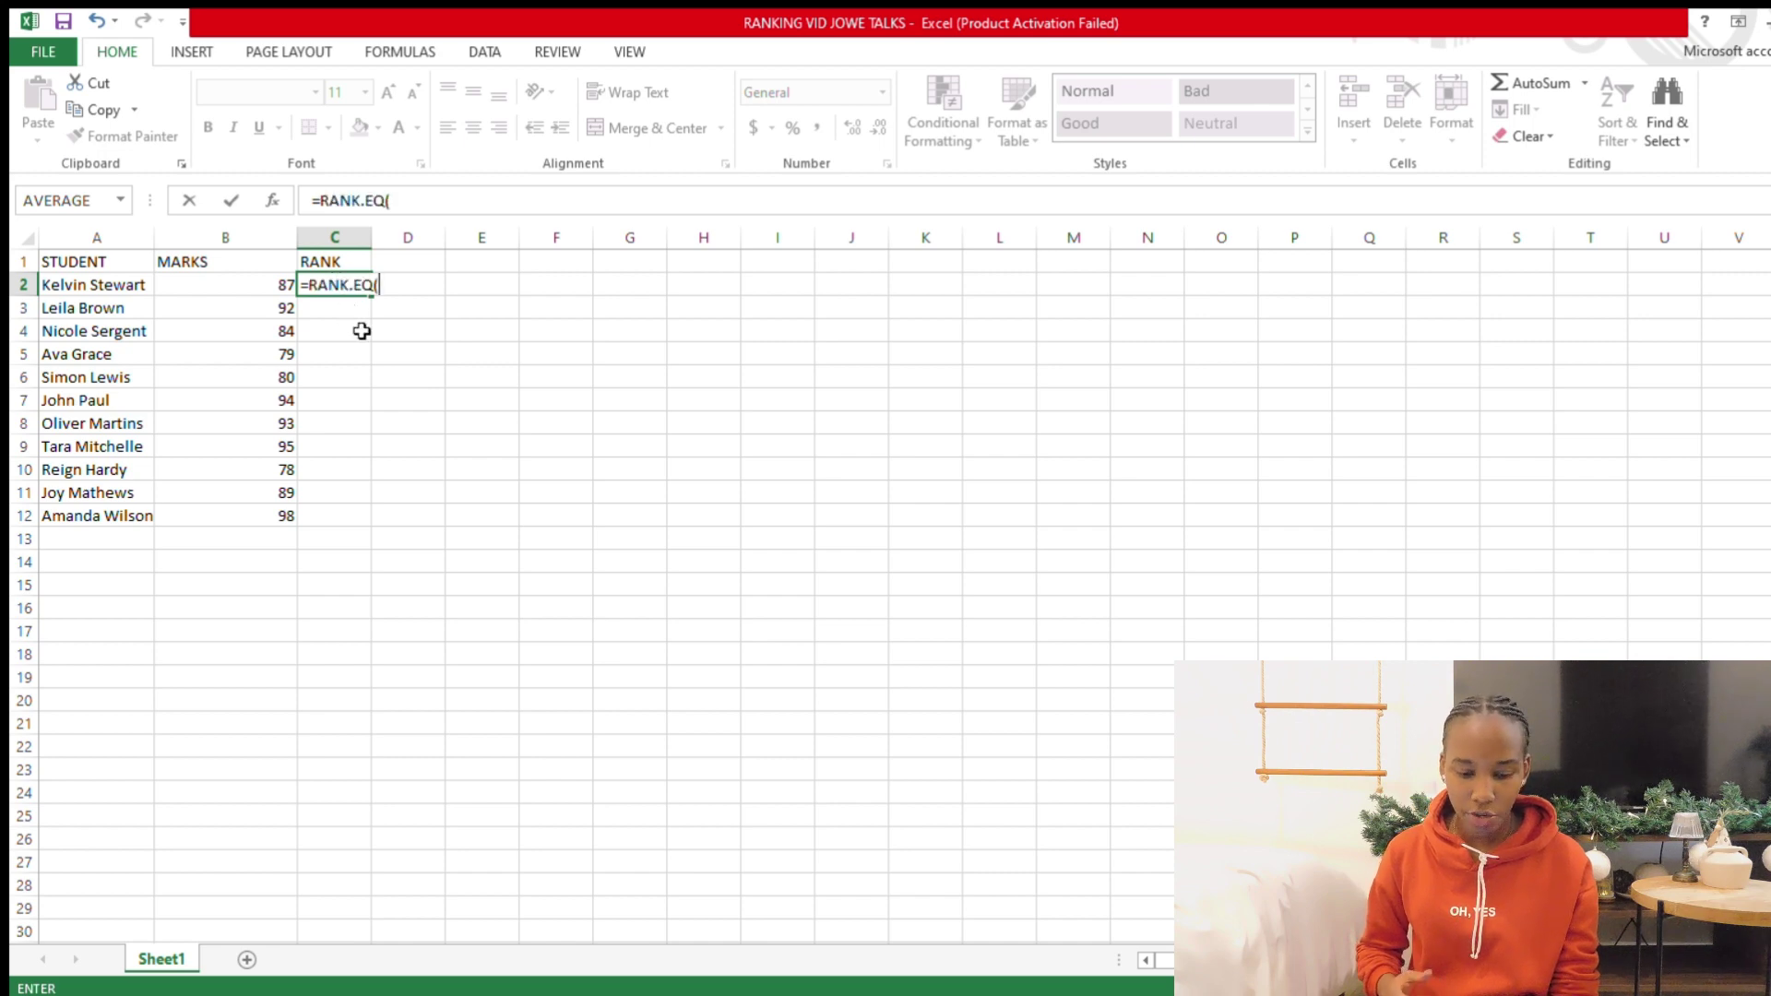
{"action": "left_click", "coordinate": [275, 294]}
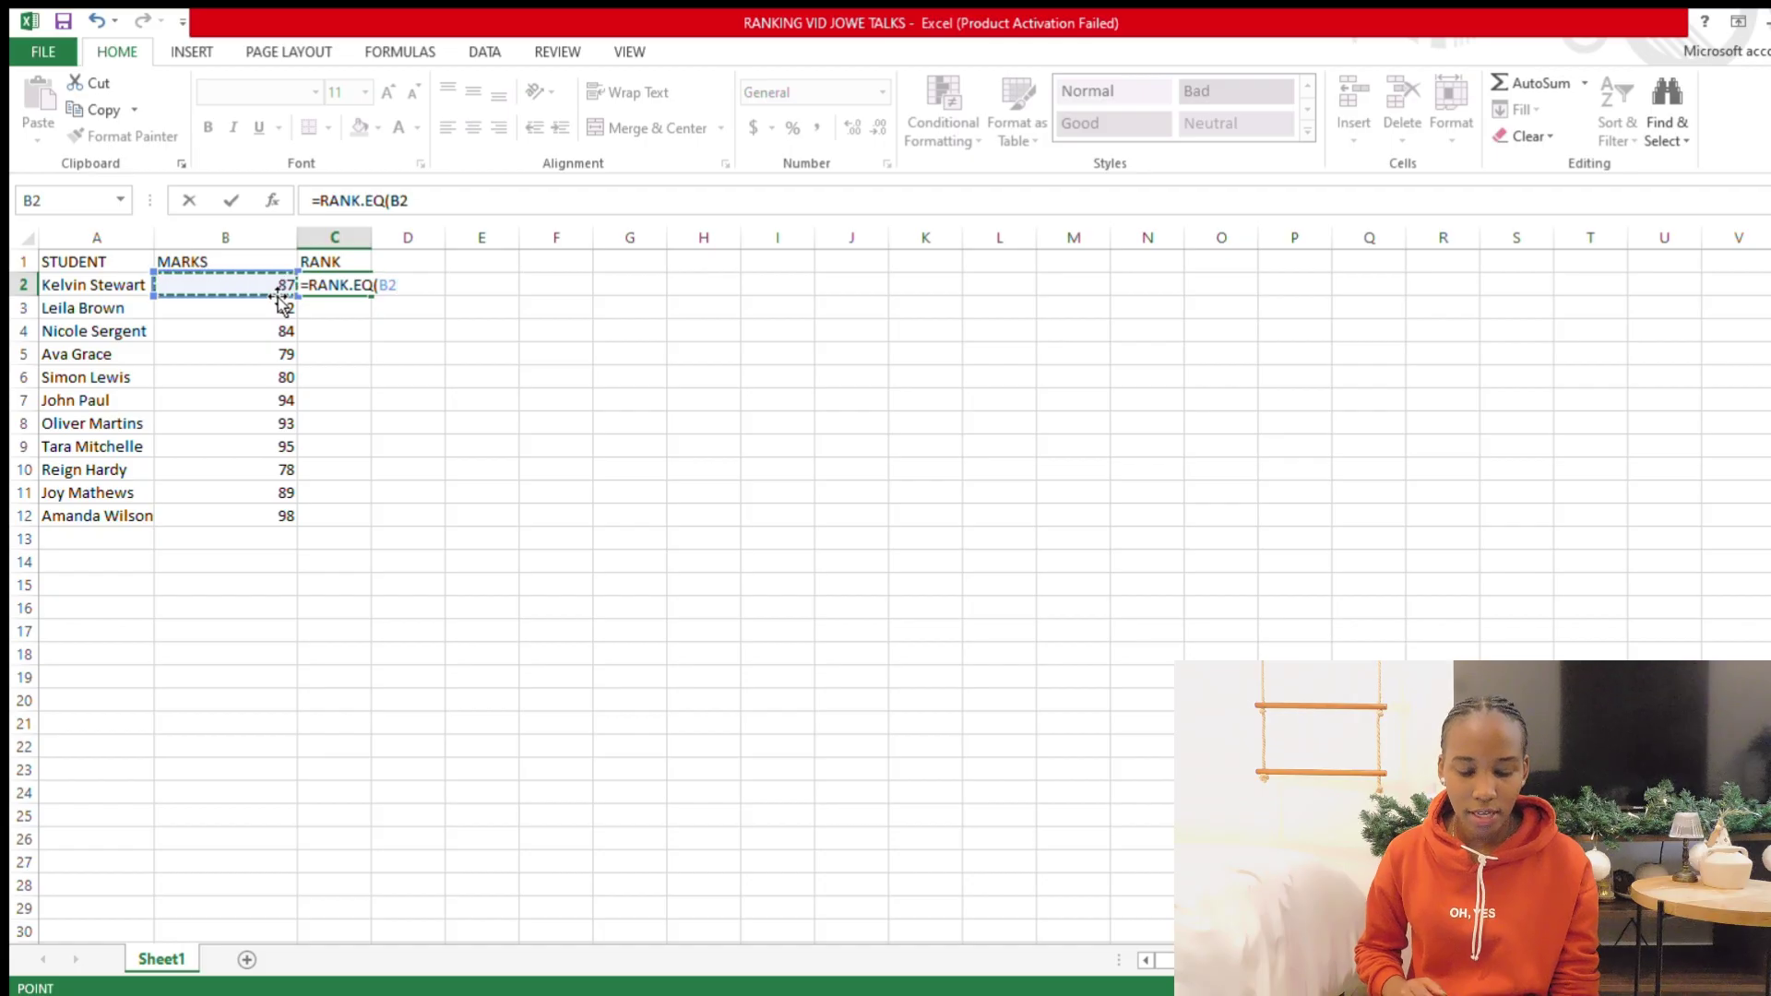
{"action": "type", "text": ","}
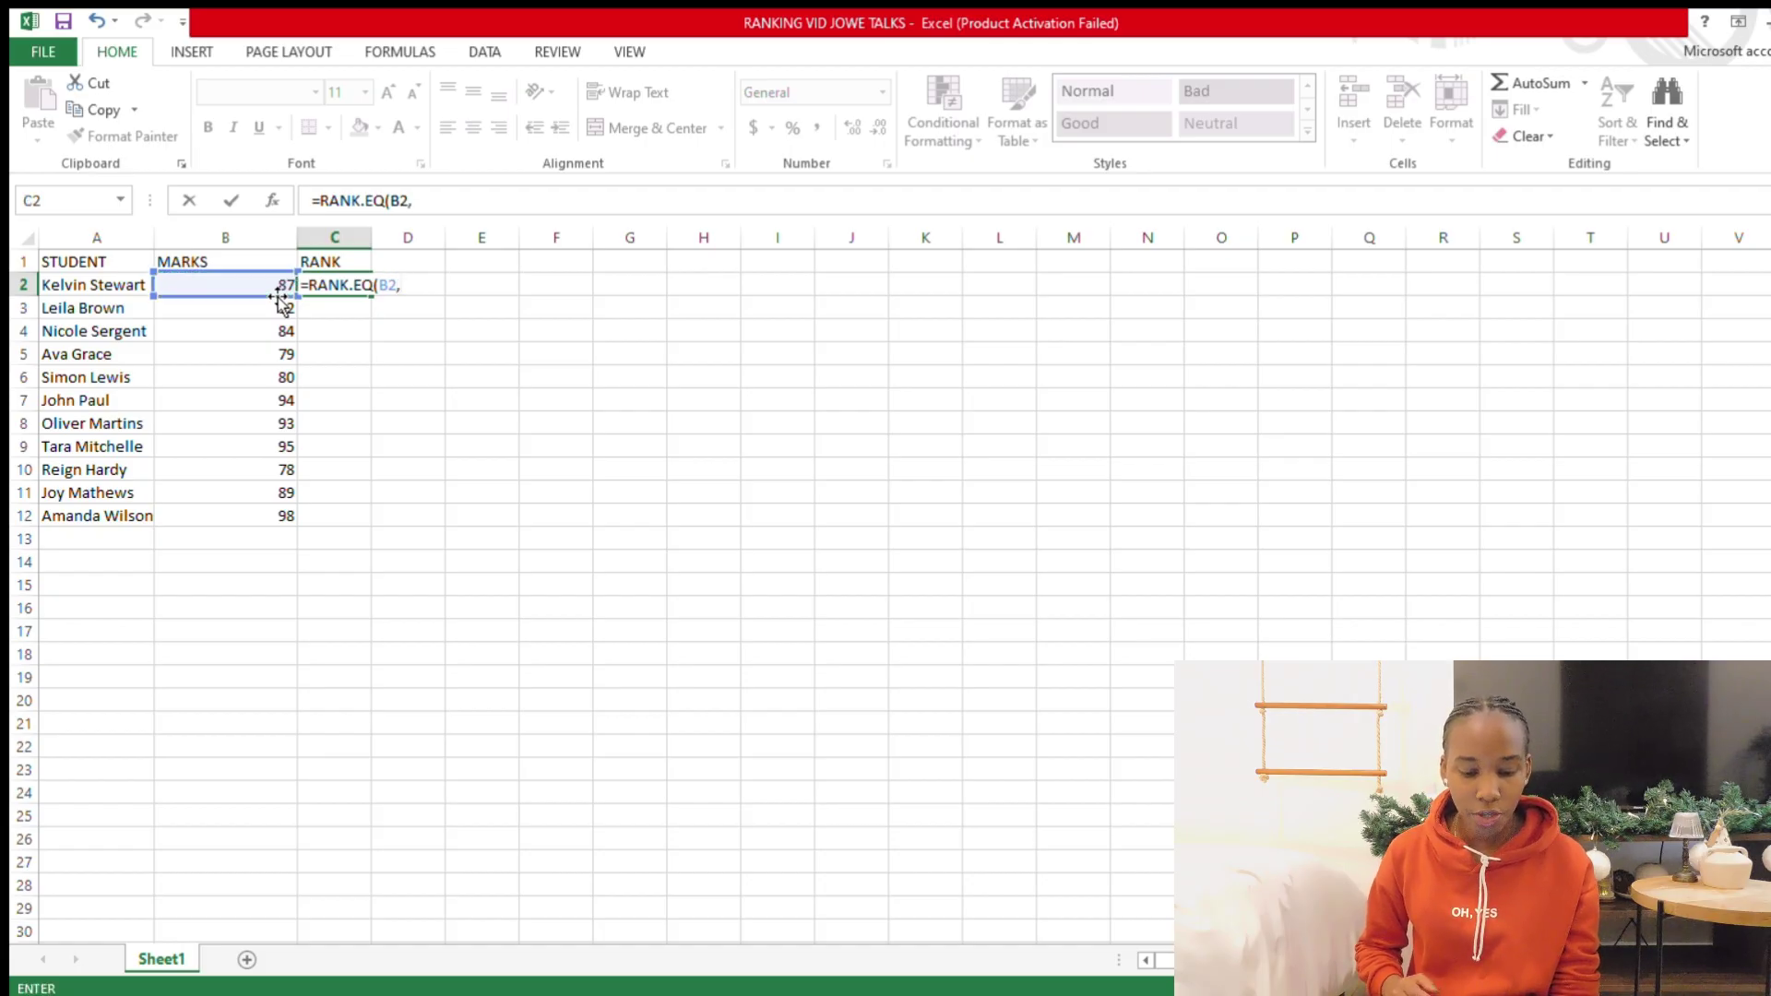
{"action": "left_click_drag", "start_coordinate": [261, 514], "coordinate": [248, 296]}
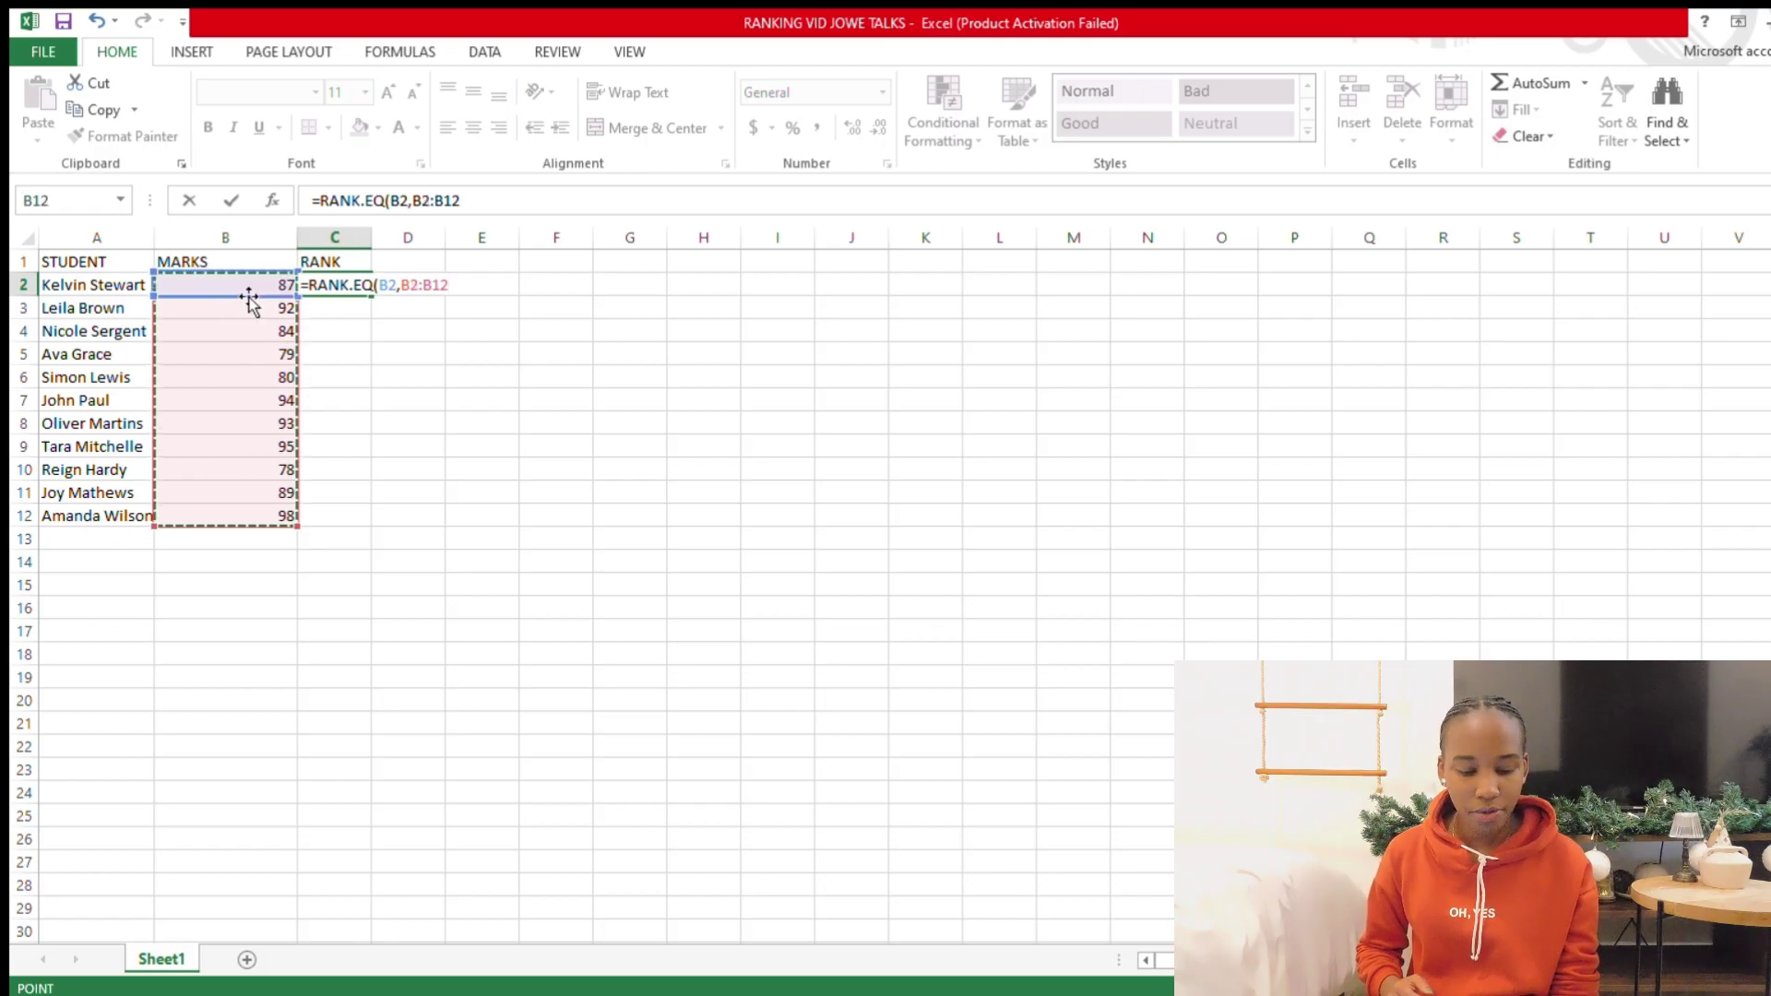
{"action": "type", "text": ")"}
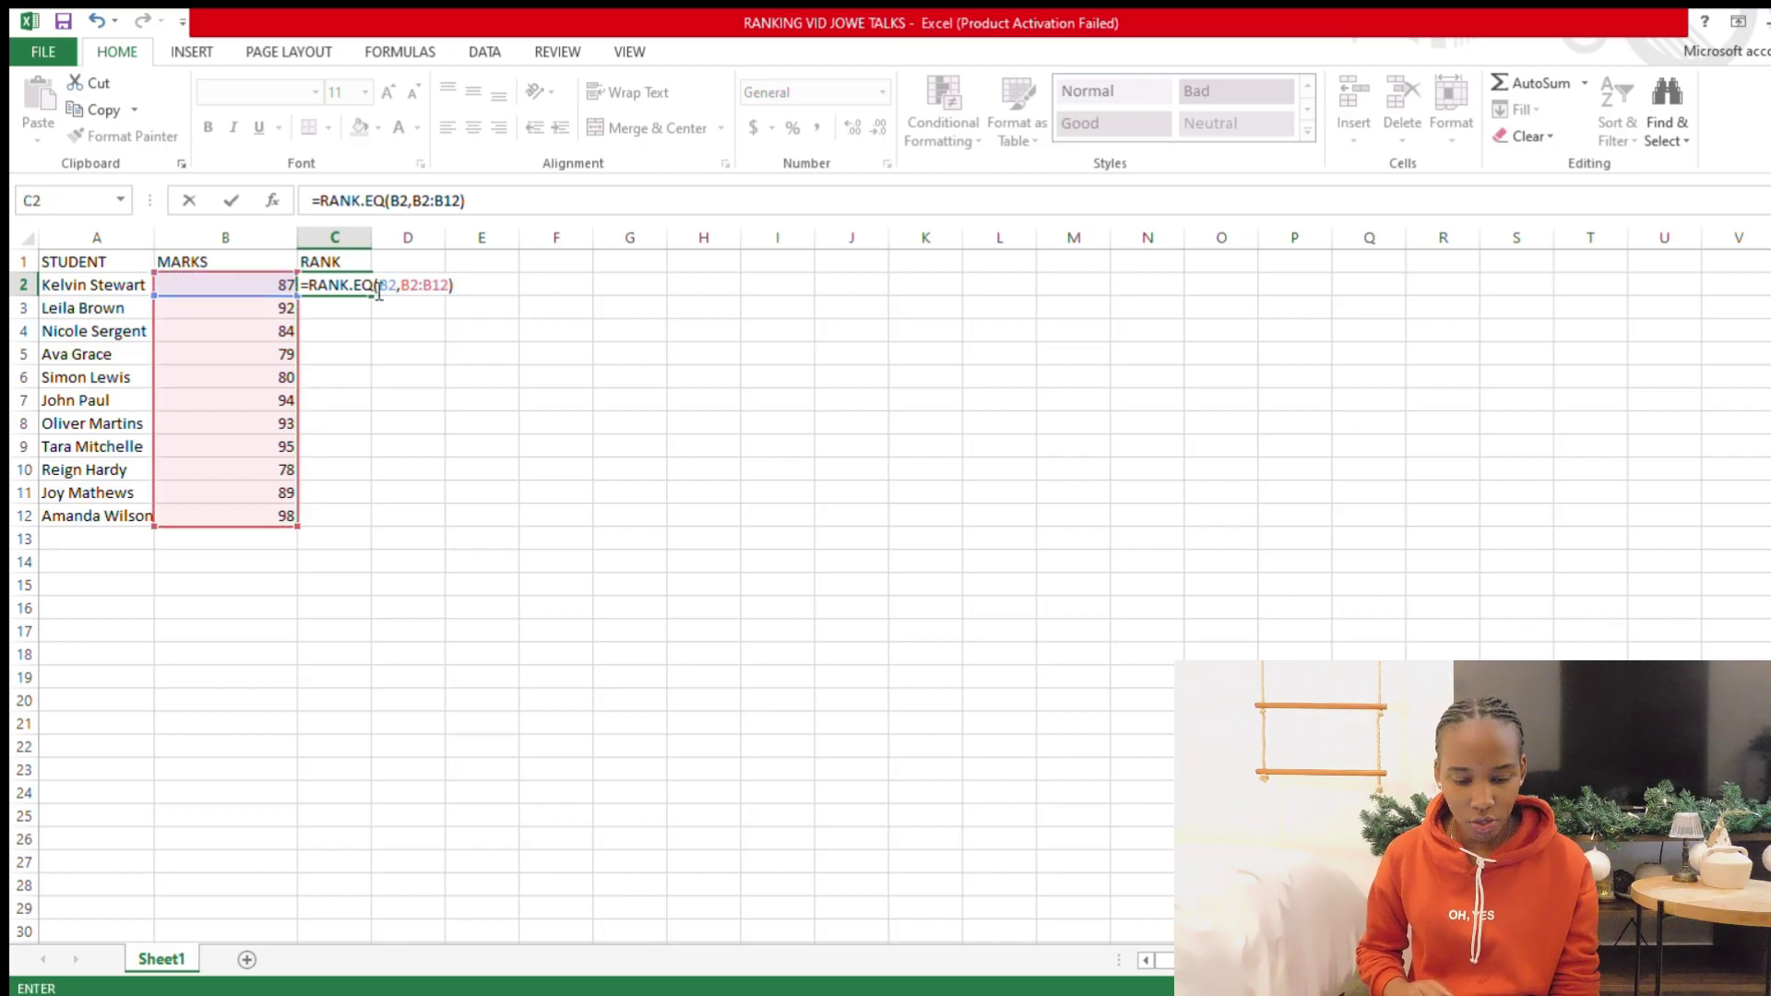
{"action": "left_click", "coordinate": [407, 292]}
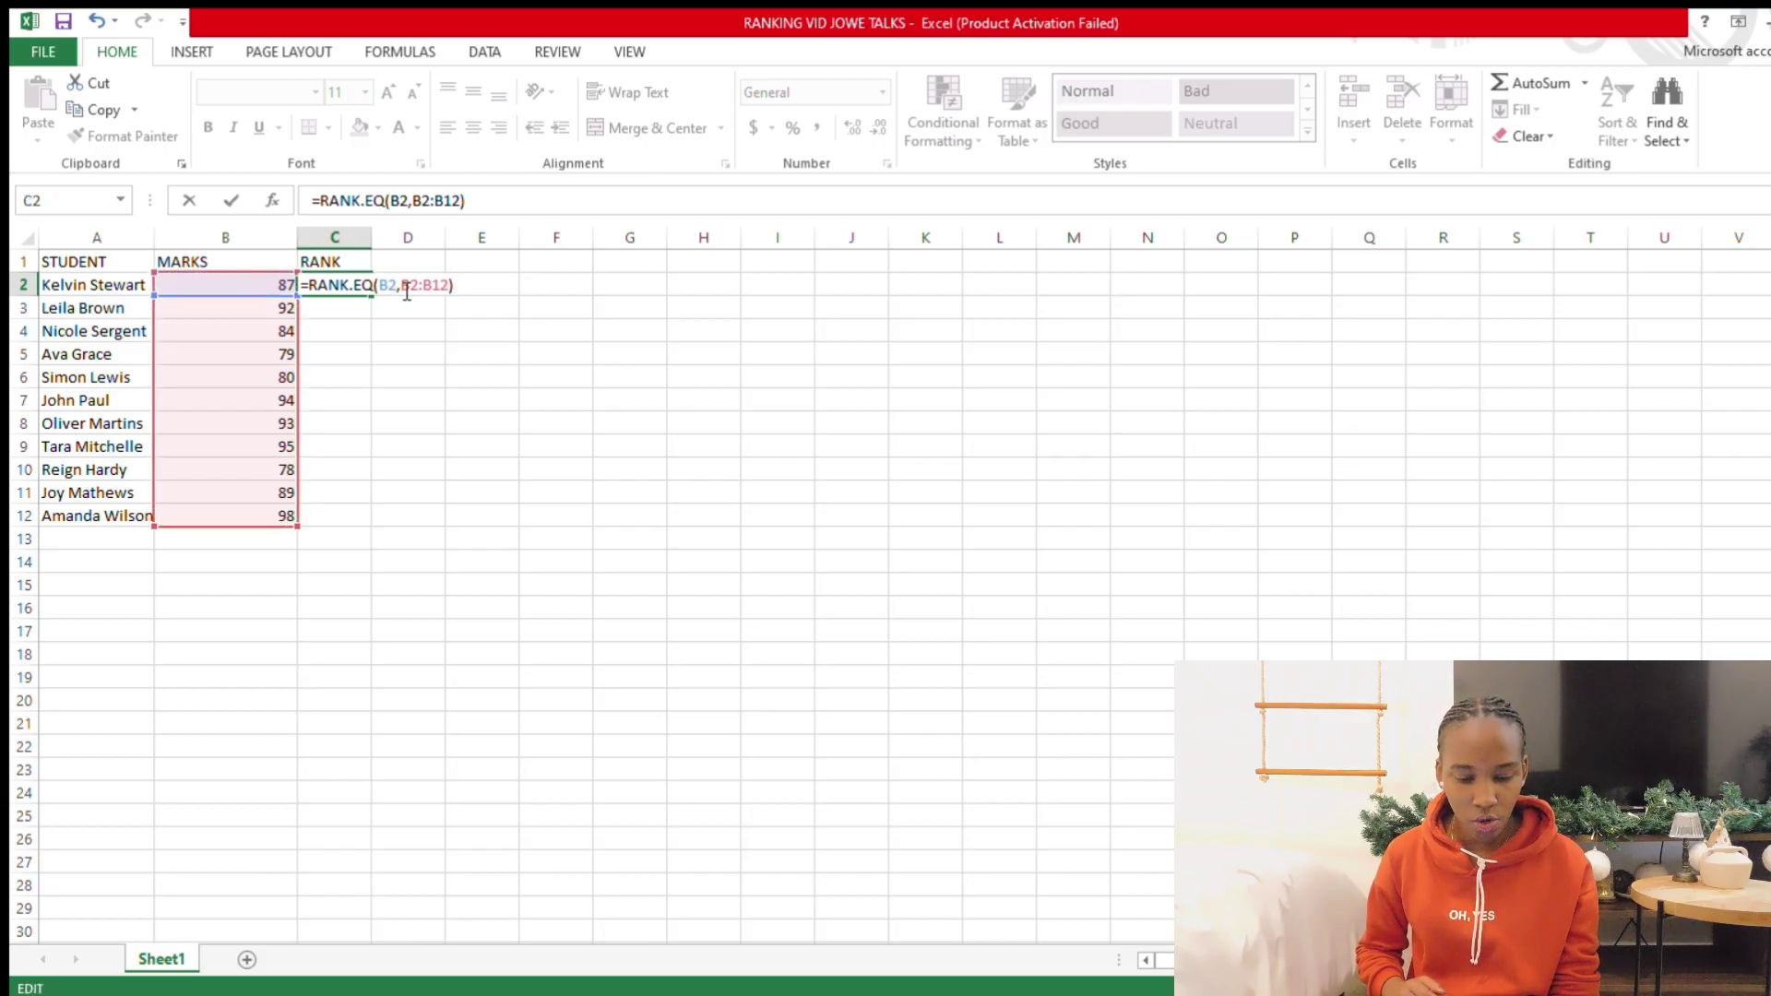
{"action": "key", "text": "F4"}
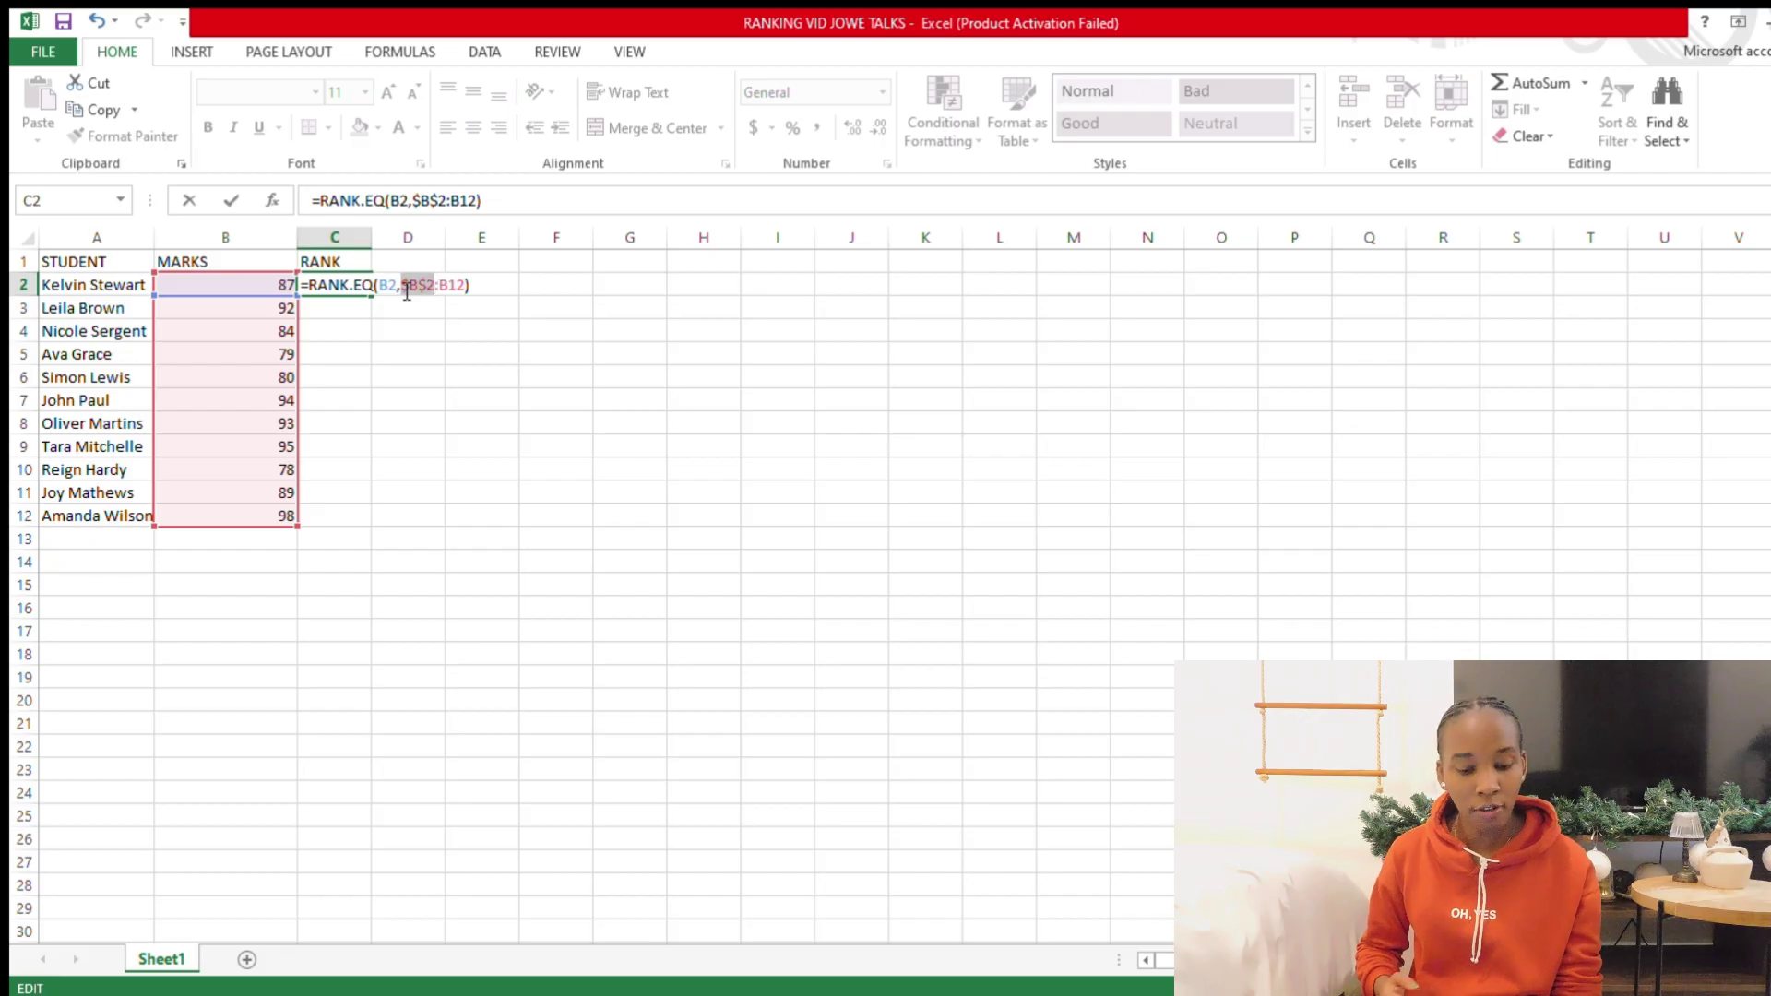
{"action": "left_click", "coordinate": [442, 289]}
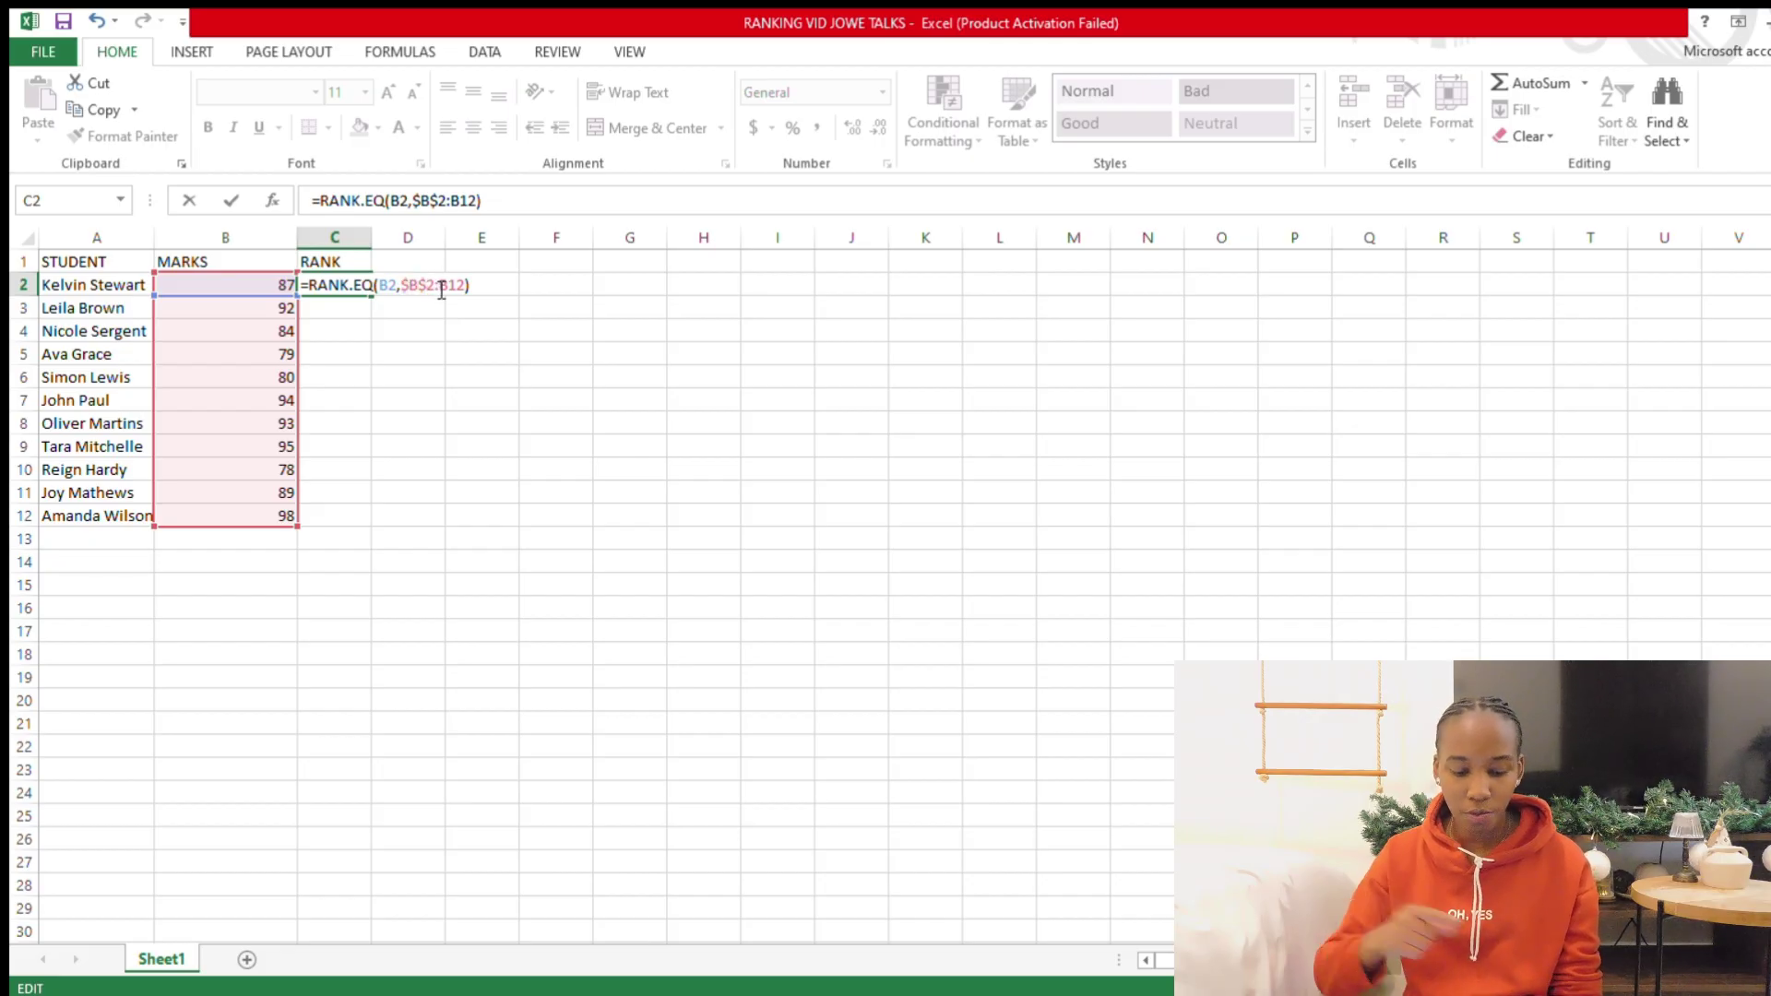
{"action": "key", "text": "F4"}
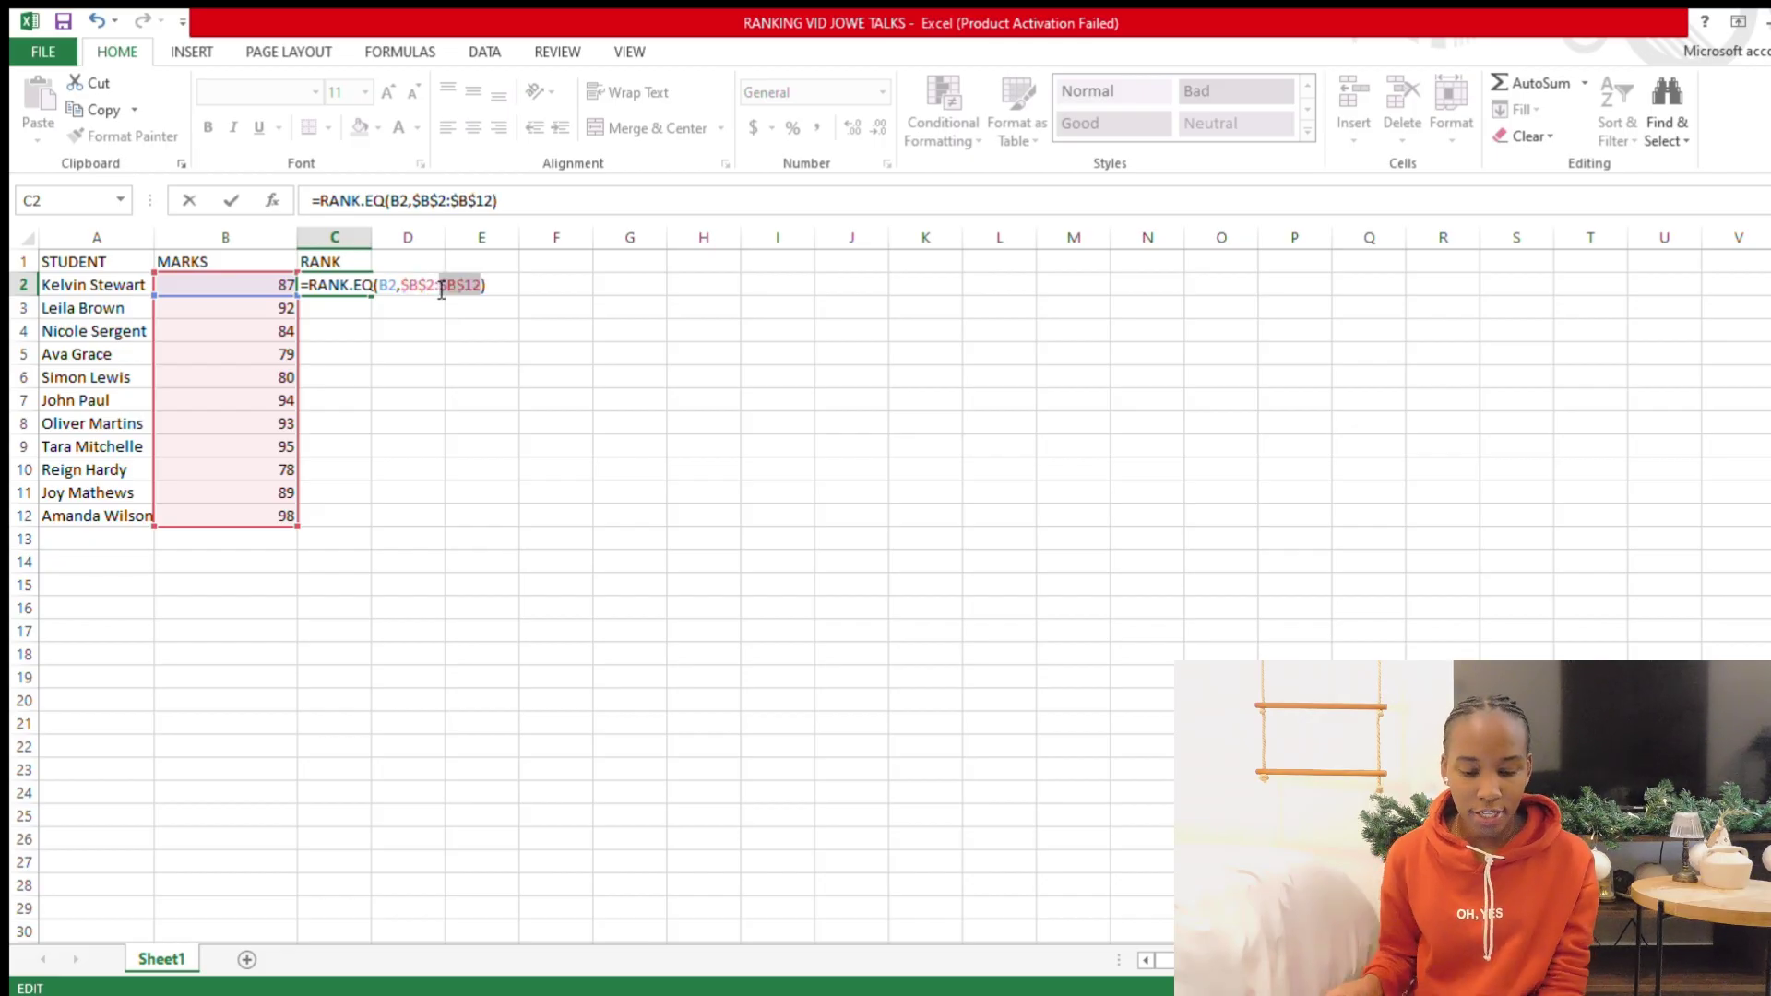
{"action": "key", "text": "Return"}
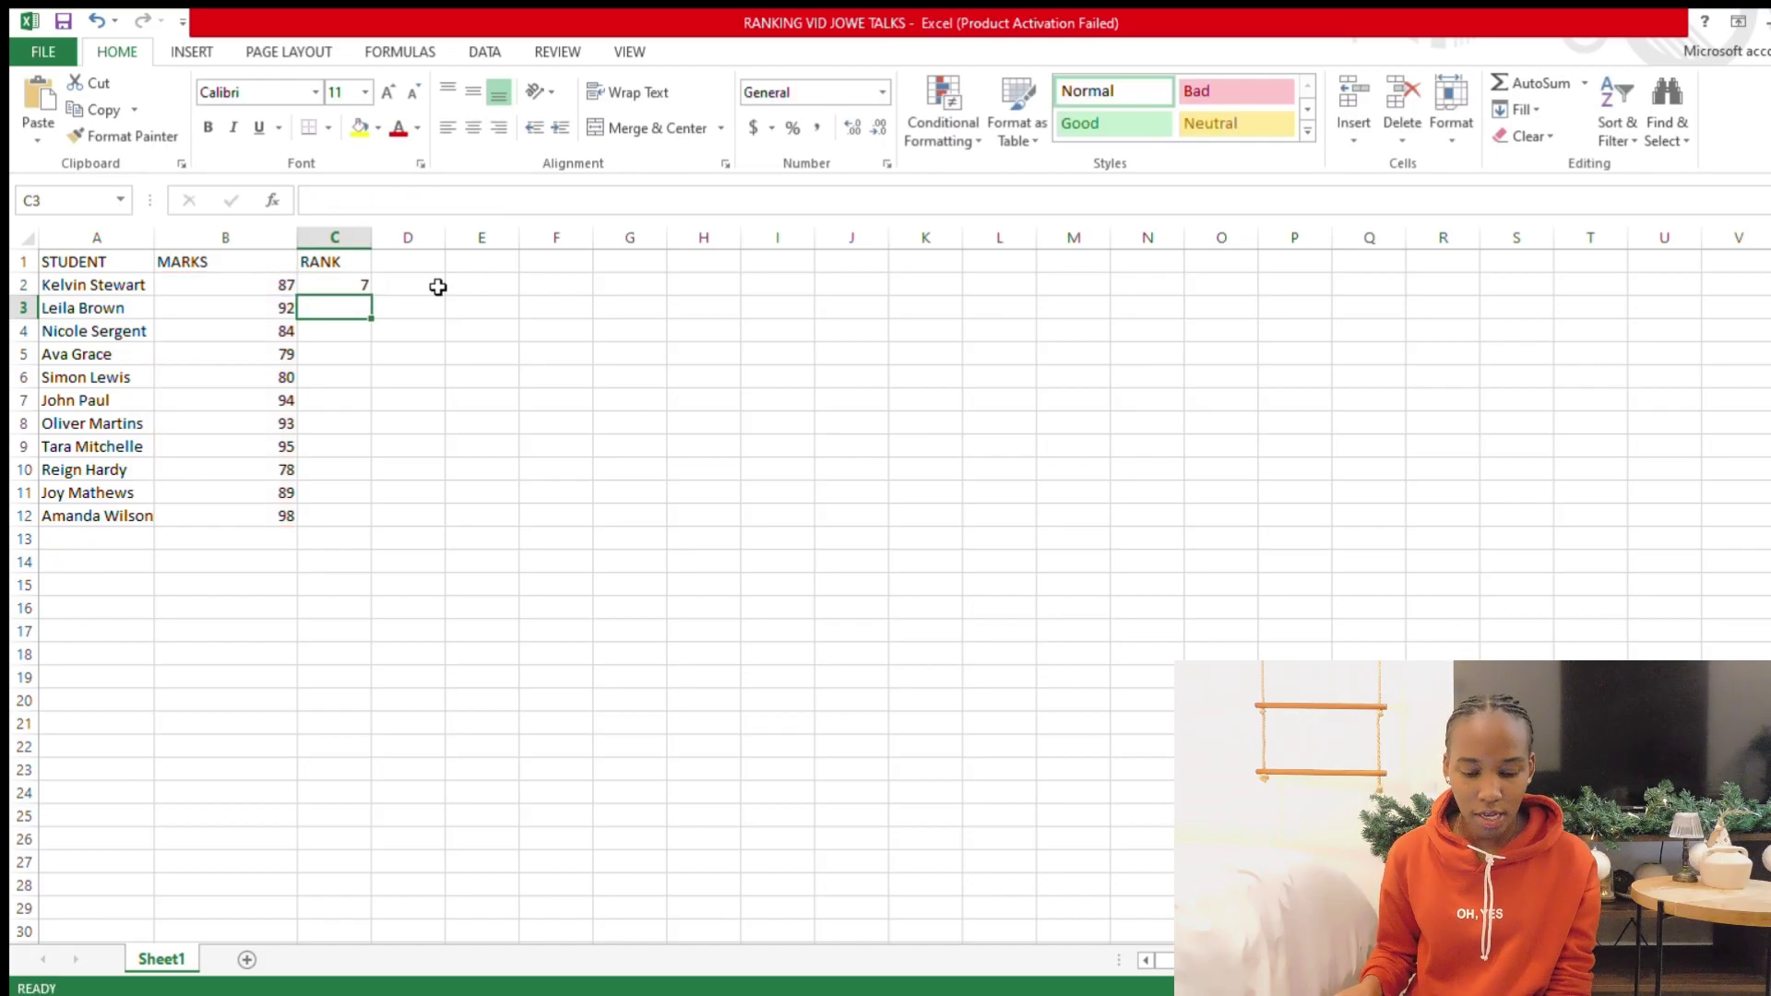
- Fill C2's rank formula down to C12, then undo both the fill and the C2 formula
{"action": "left_click", "coordinate": [362, 286]}
{"action": "left_click_drag", "start_coordinate": [372, 303], "coordinate": [349, 537]}
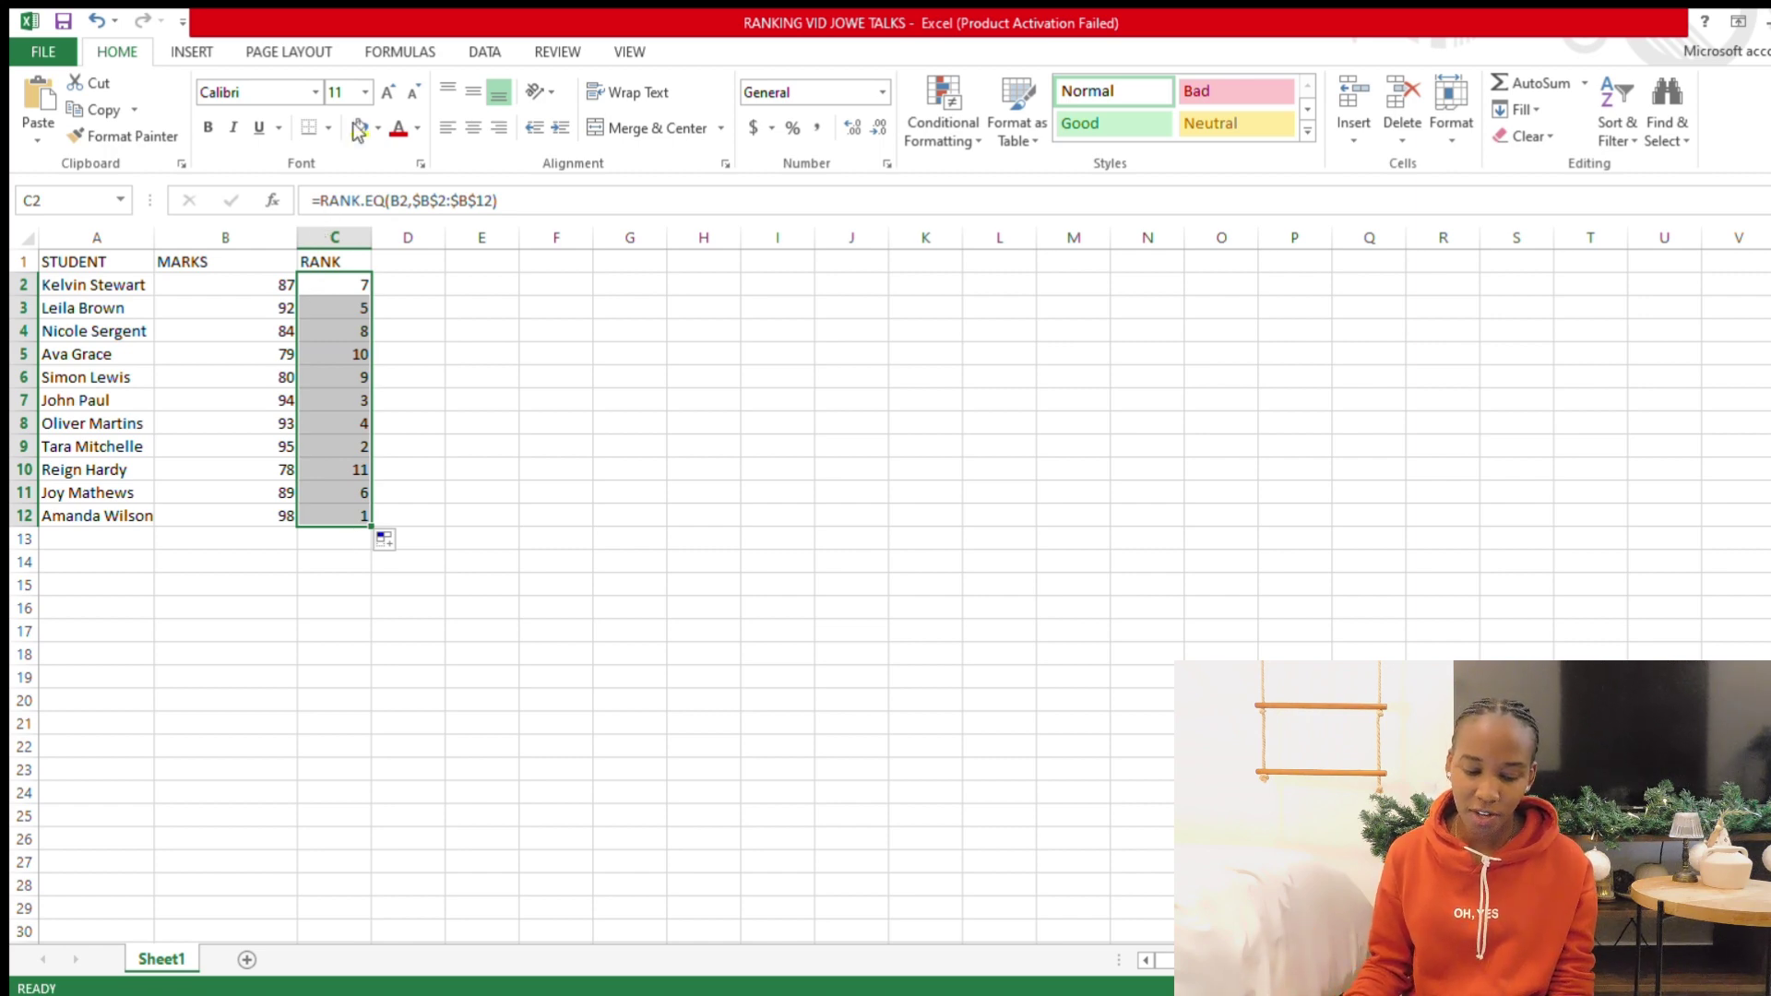
{"action": "left_click", "coordinate": [90, 23]}
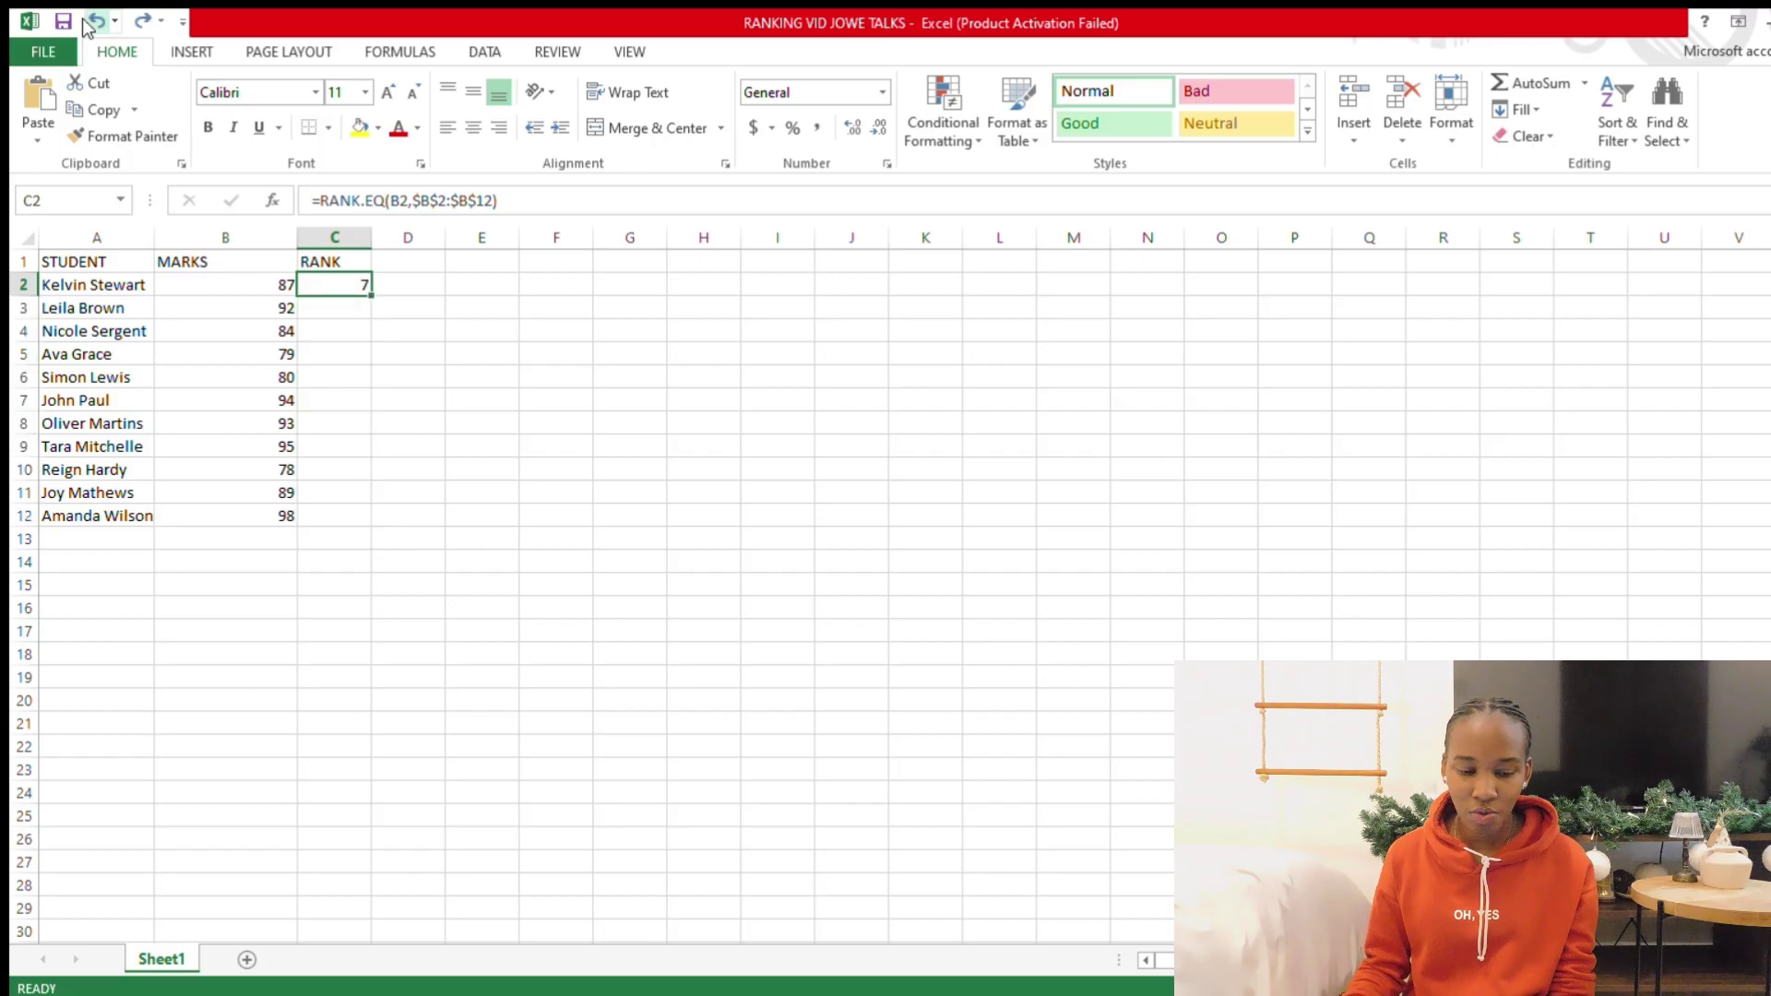
{"action": "left_click", "coordinate": [93, 21]}
{"action": "left_click", "coordinate": [347, 339]}
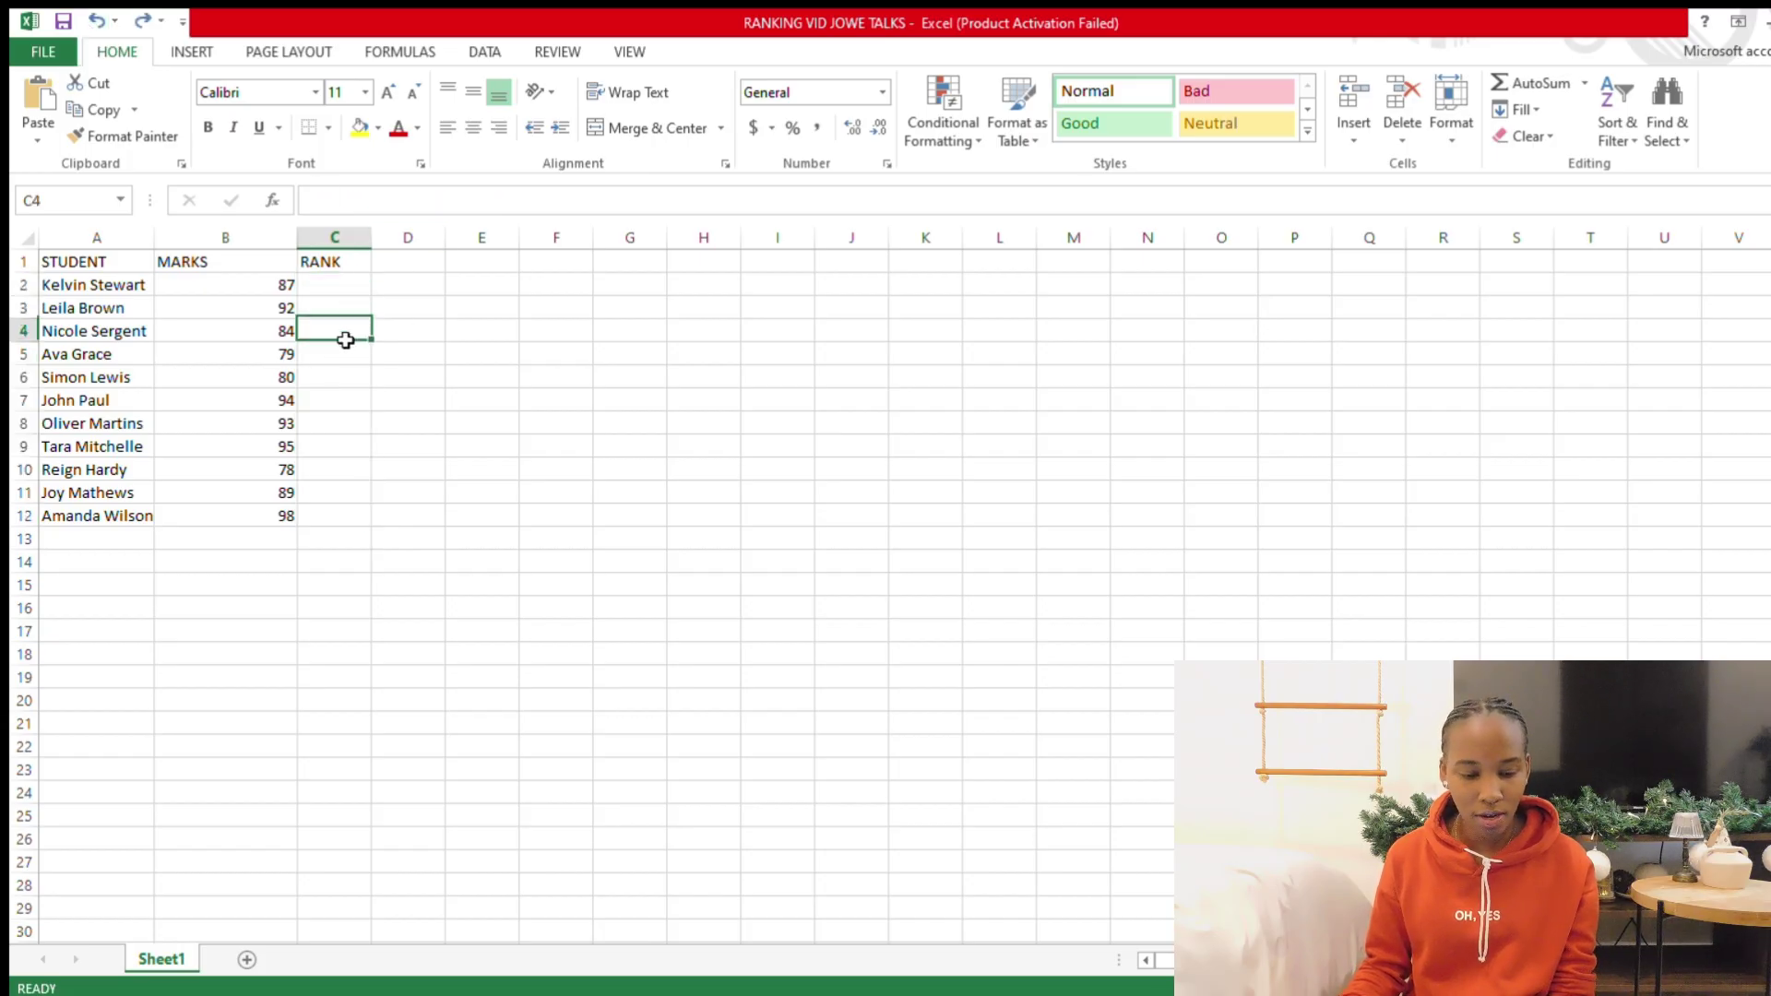
{"action": "left_click", "coordinate": [340, 287]}
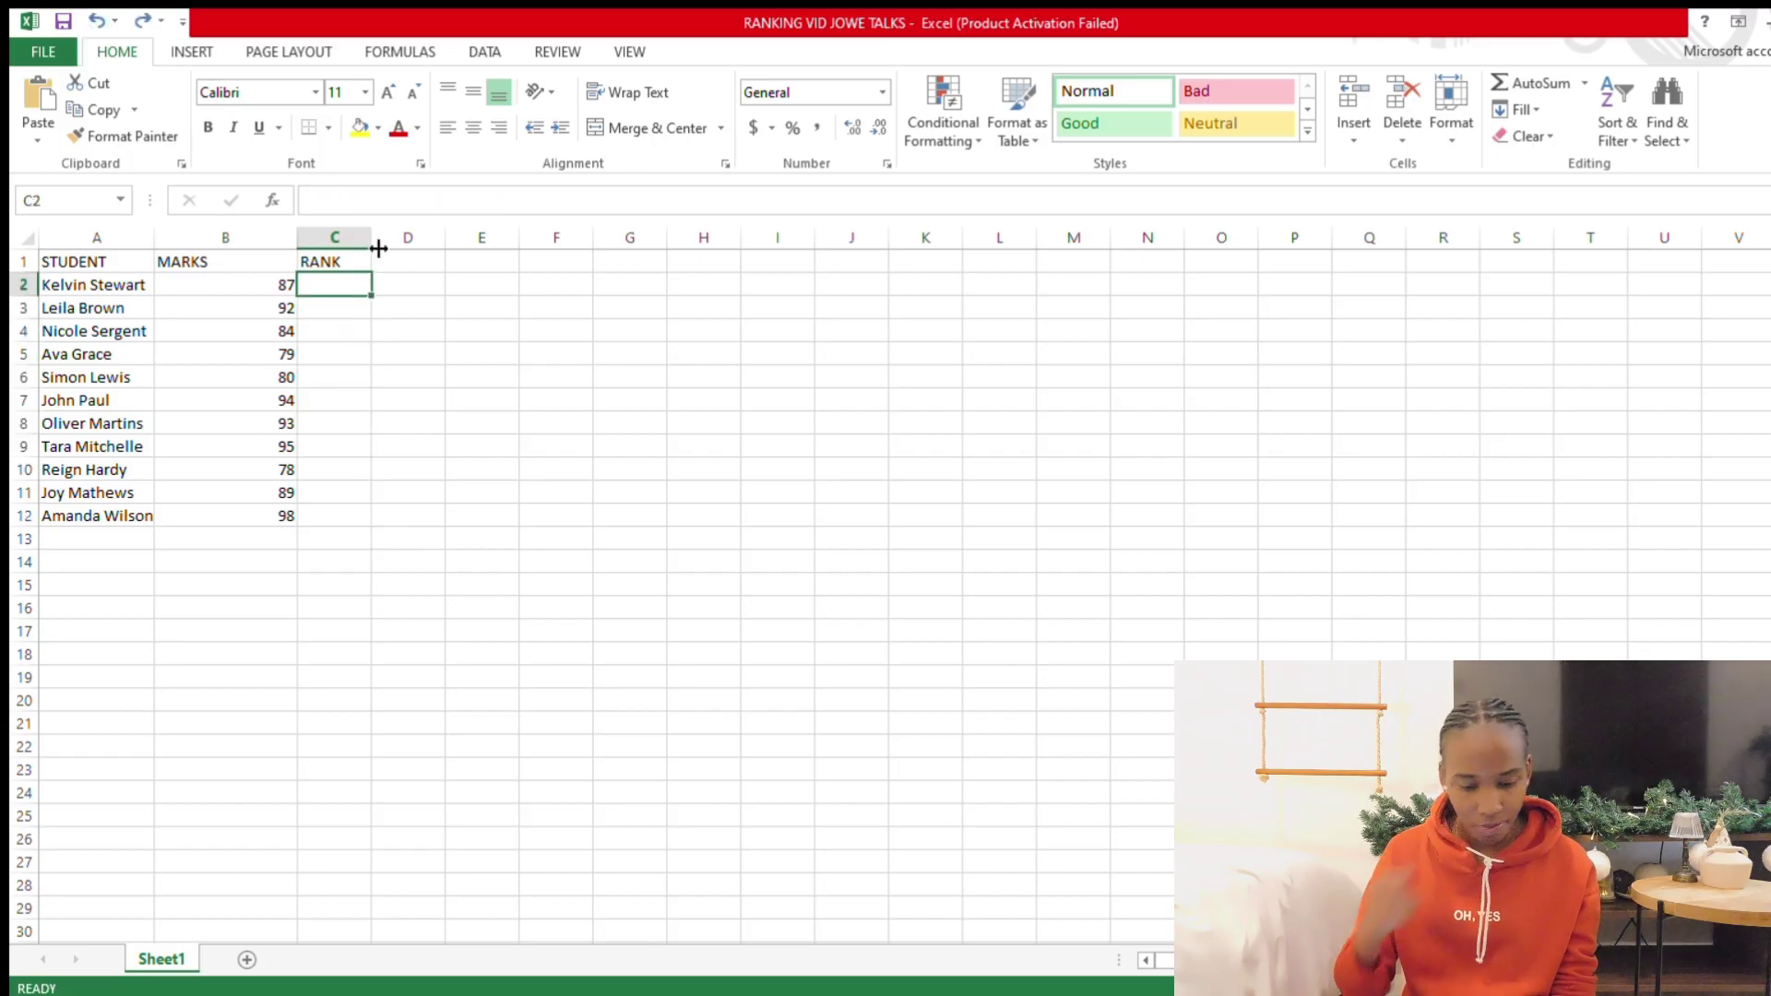
- Widen column C and start =RANK.EQ(B2,B2:B12) in cell C2
{"action": "left_click_drag", "start_coordinate": [372, 242], "coordinate": [583, 251]}
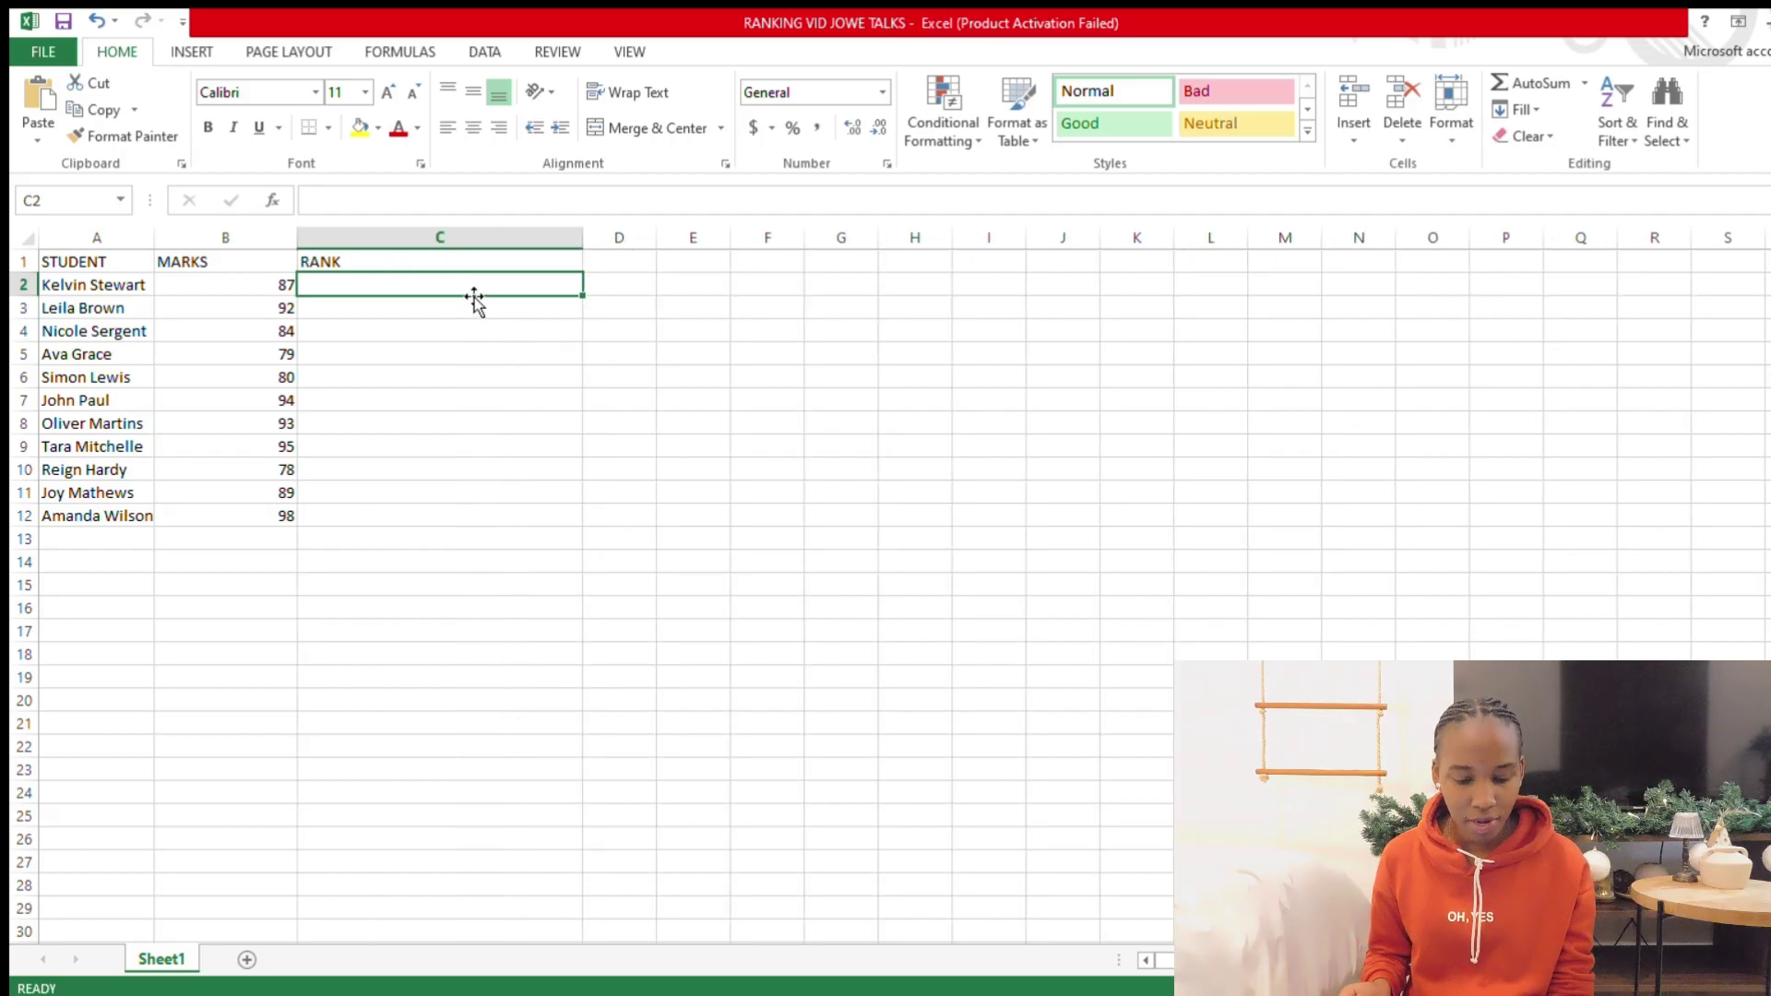
{"action": "type", "text": "=rank"}
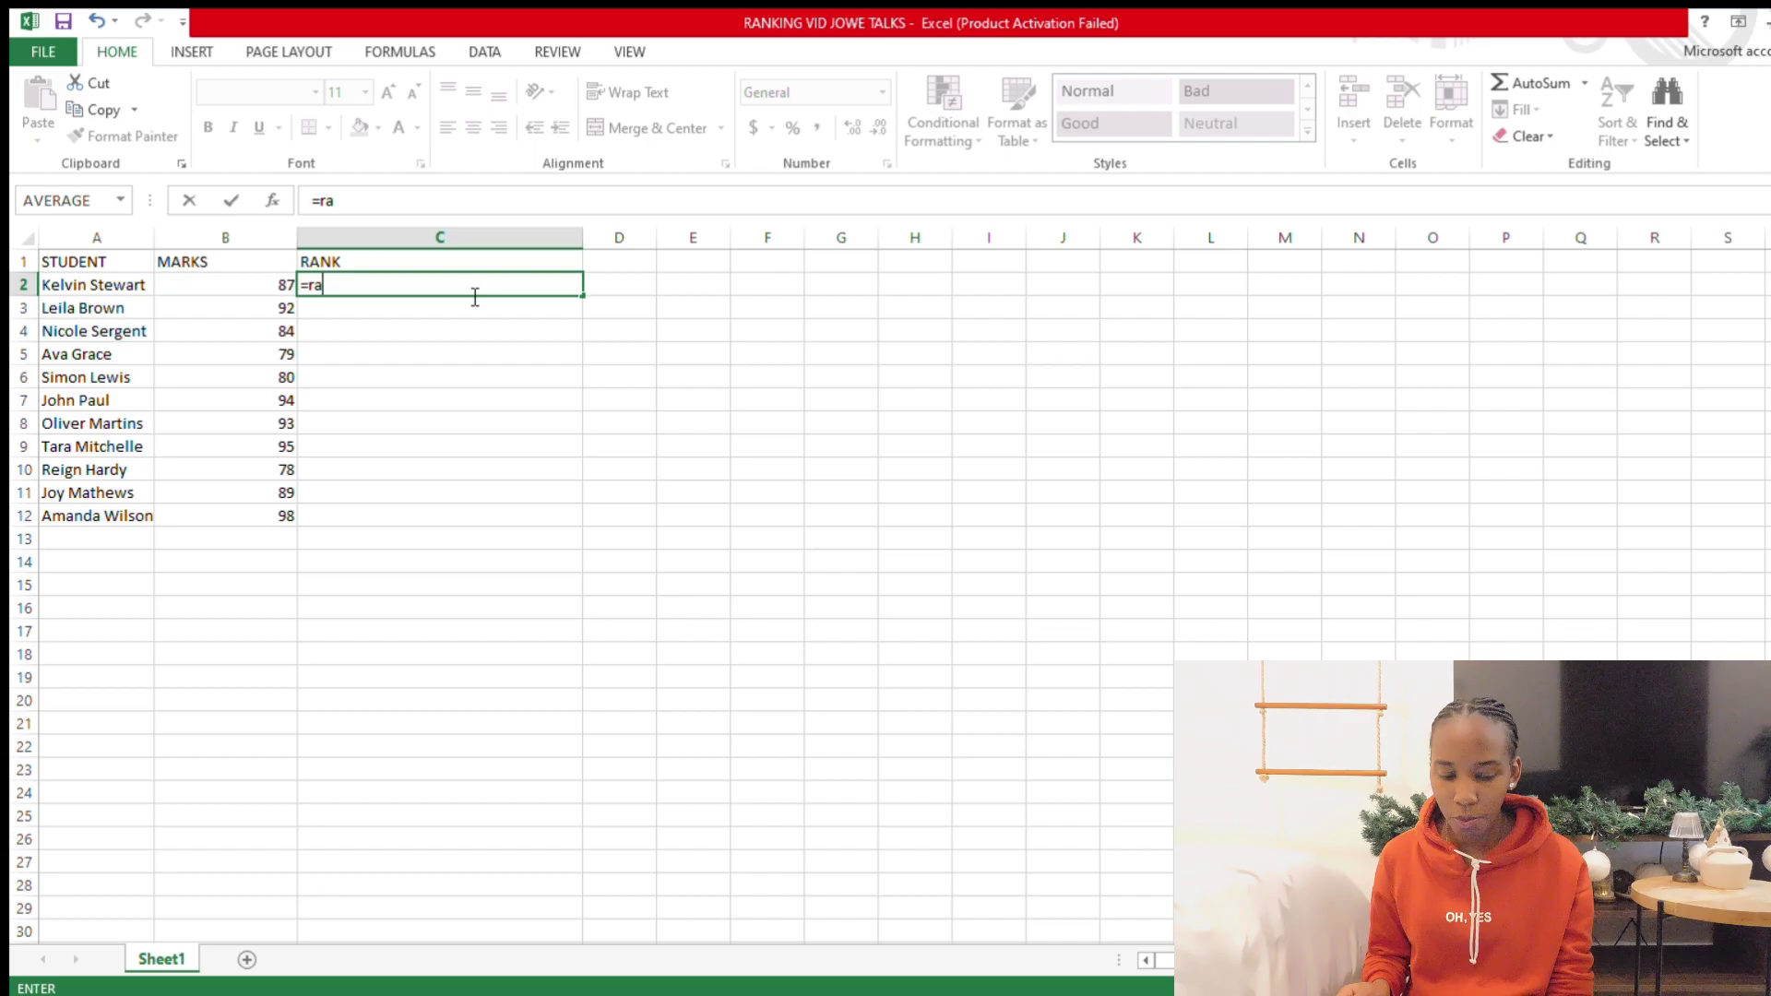
{"action": "double_click", "coordinate": [372, 338]}
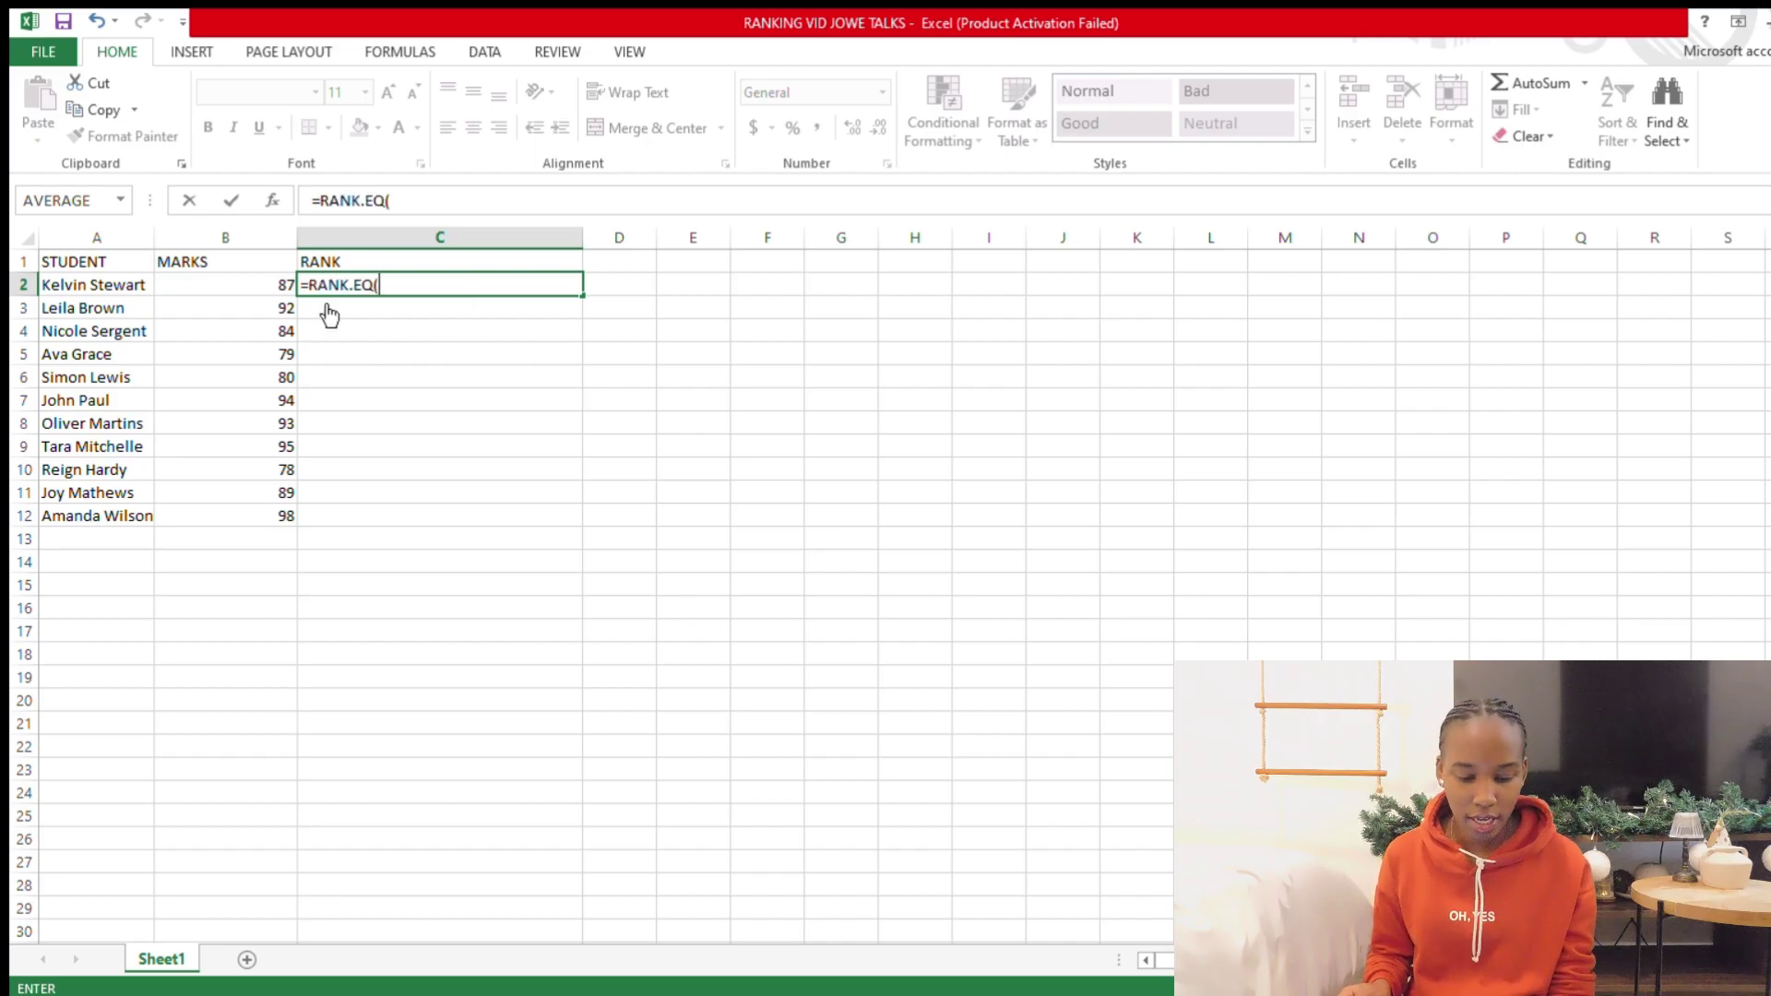
{"action": "left_click", "coordinate": [277, 284]}
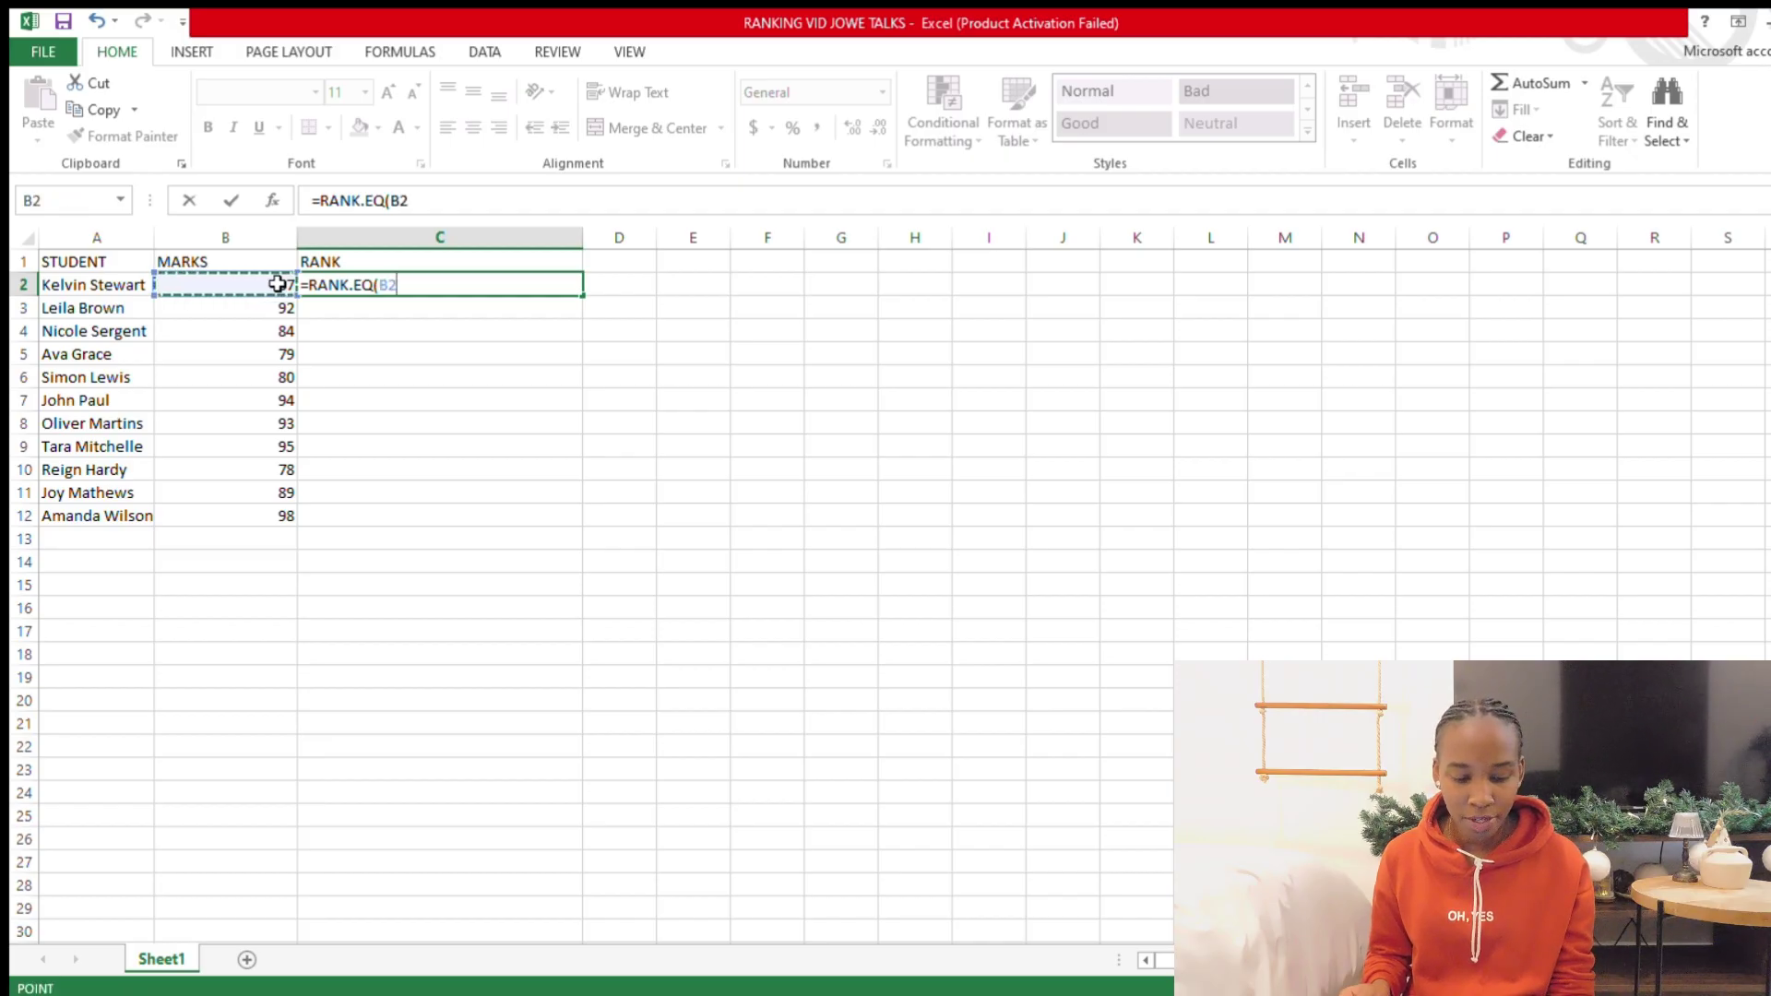
{"action": "type", "text": ","}
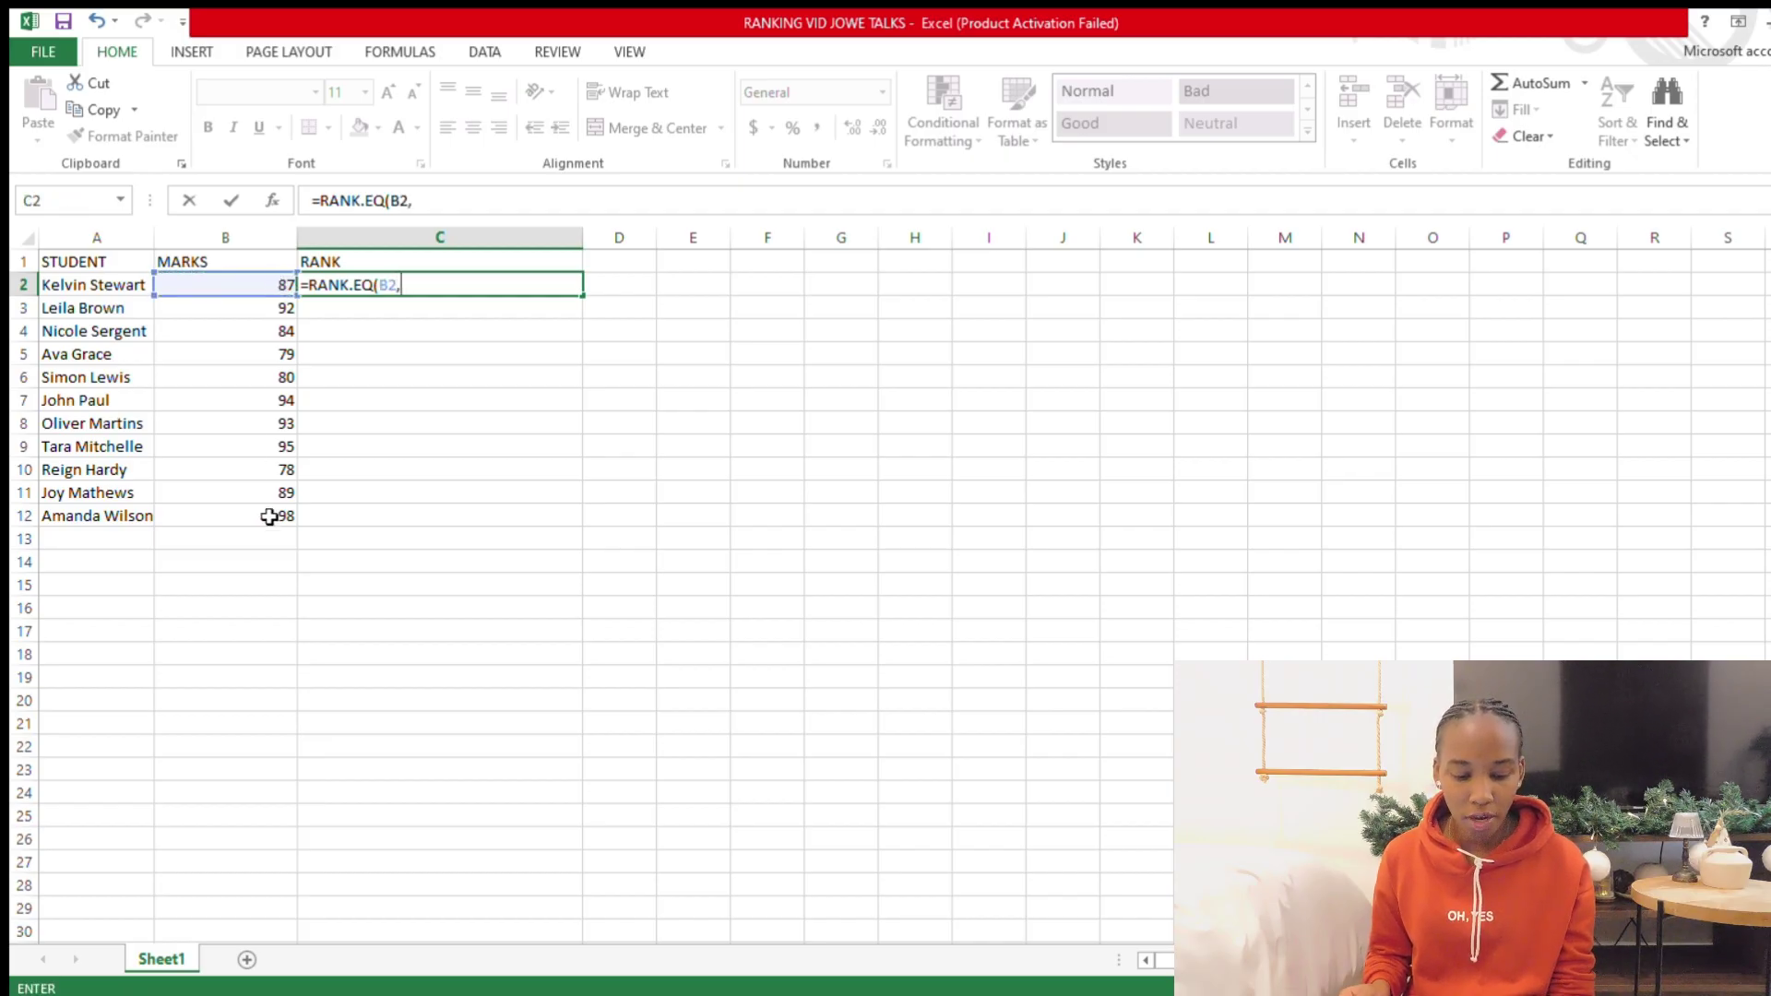
{"action": "left_click_drag", "start_coordinate": [273, 514], "coordinate": [276, 288]}
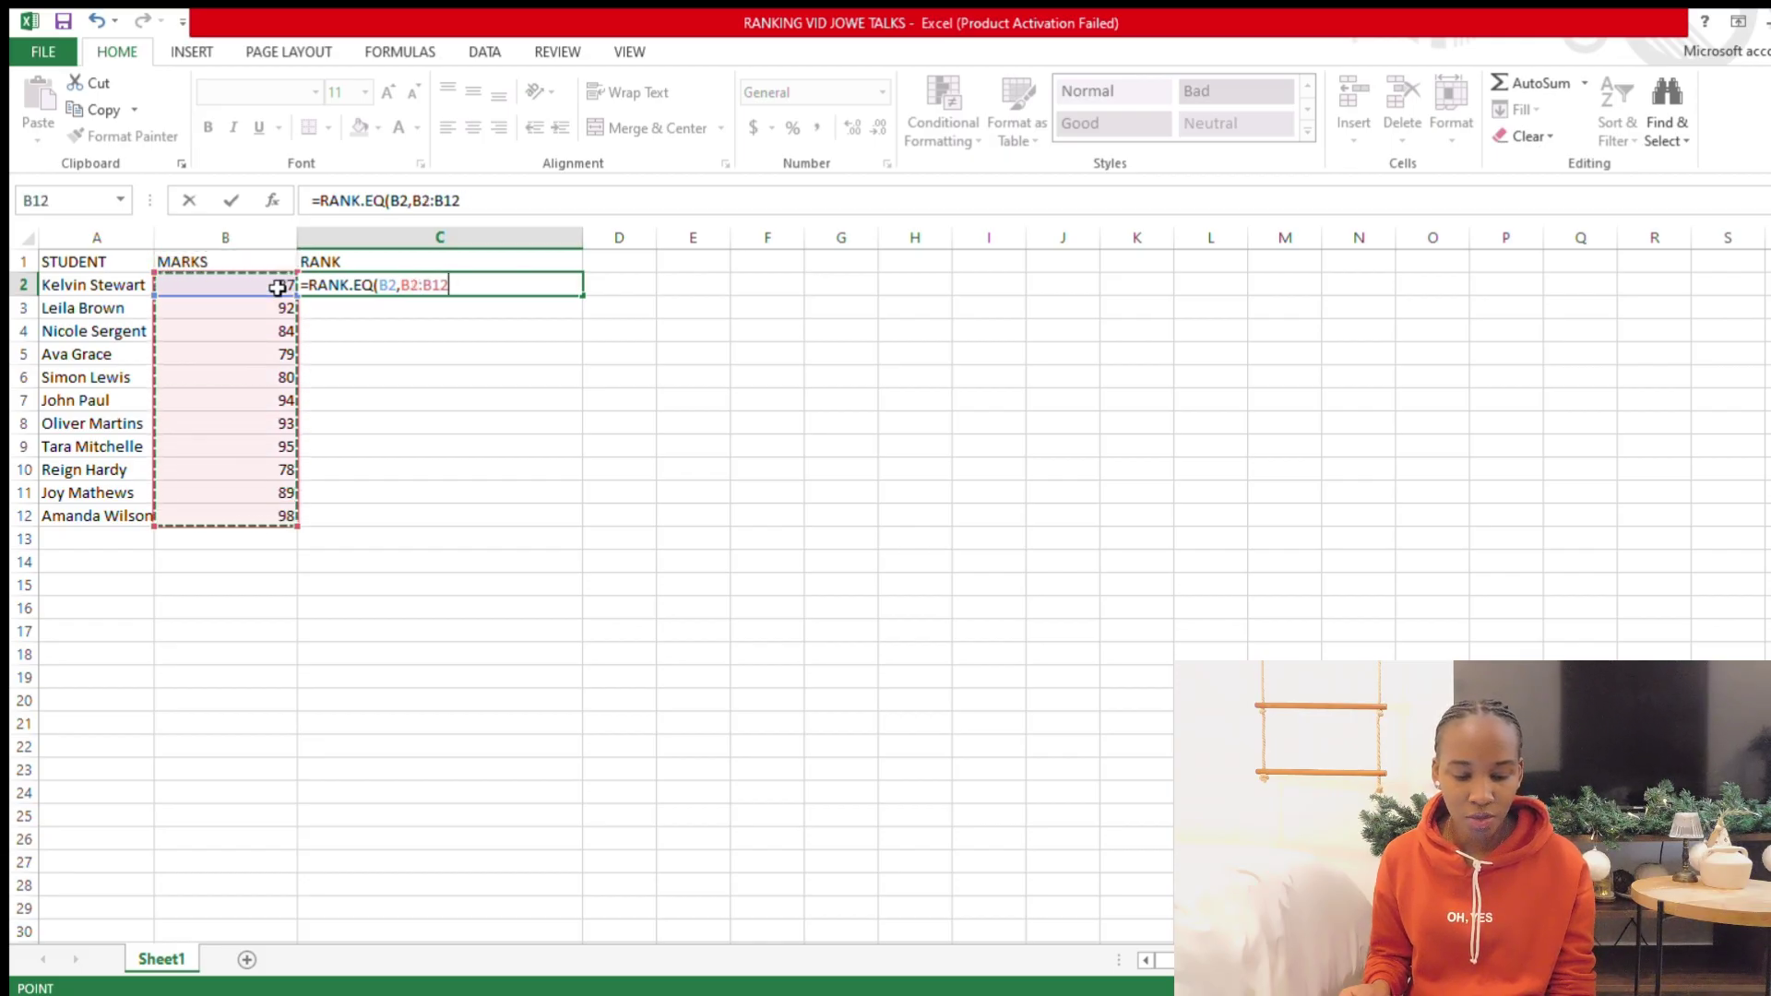
- Lock the range as $B$2:$B$12 and commit the formula, ranking 87 as 7
{"action": "left_click", "coordinate": [402, 290]}
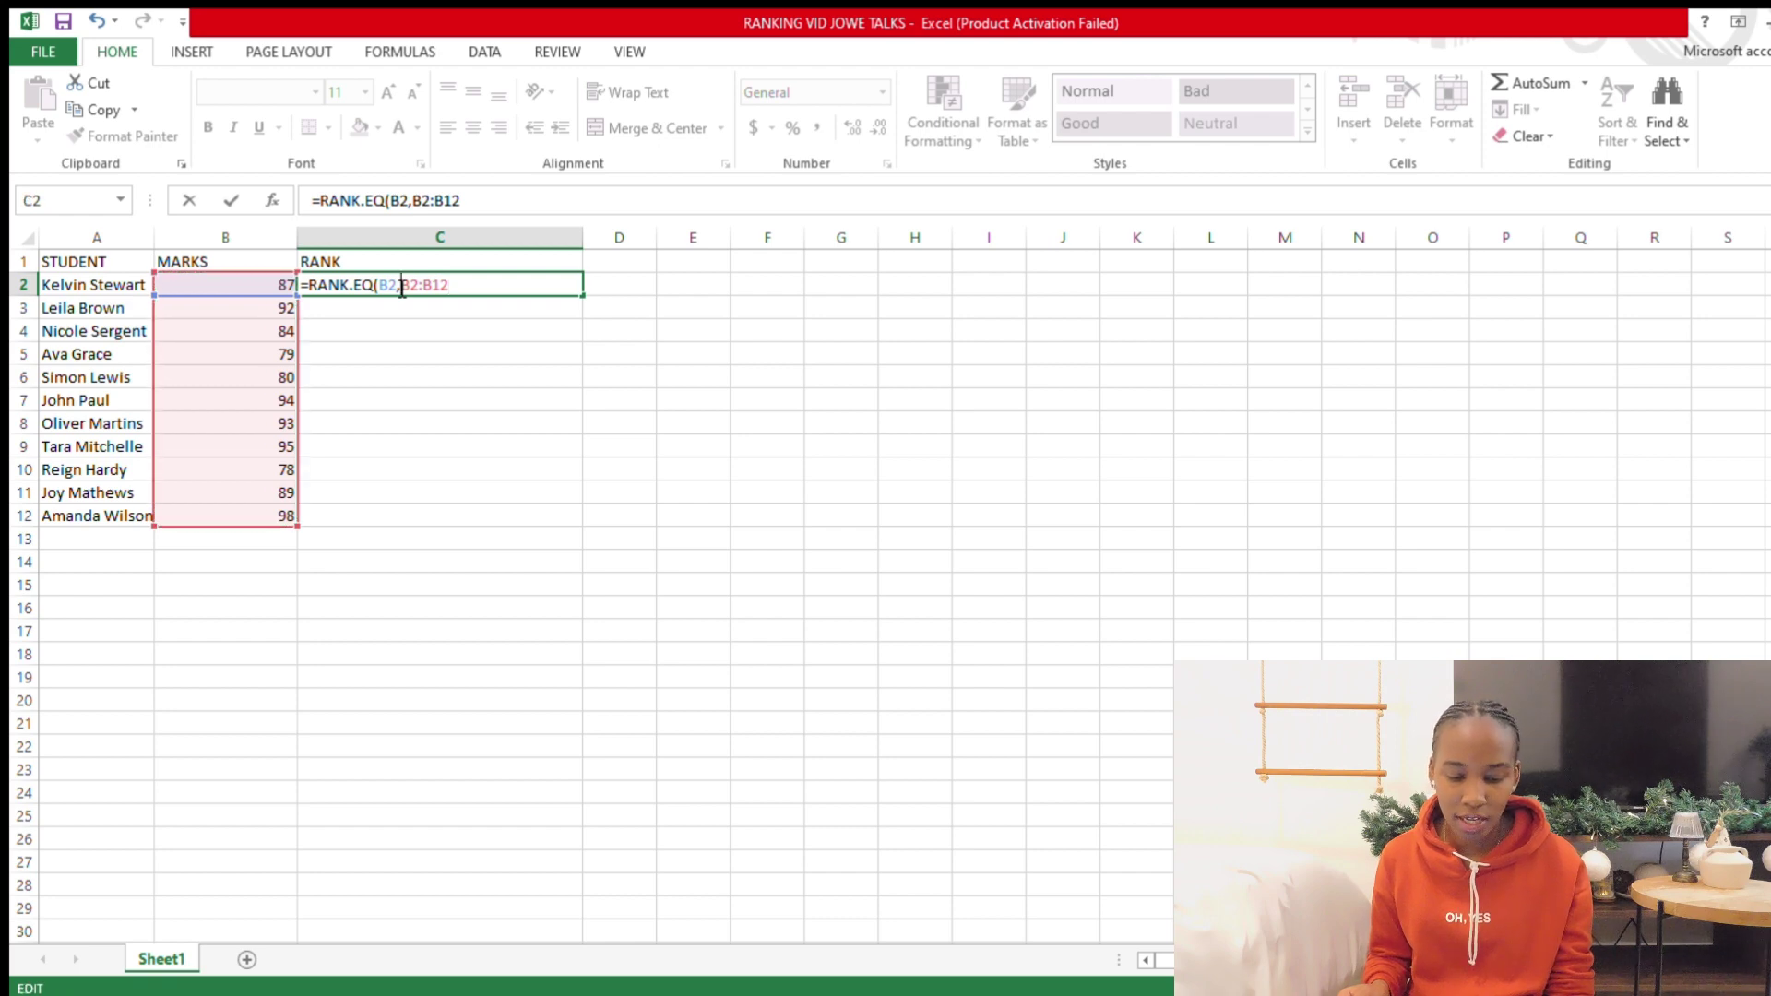
{"action": "key", "text": "F4"}
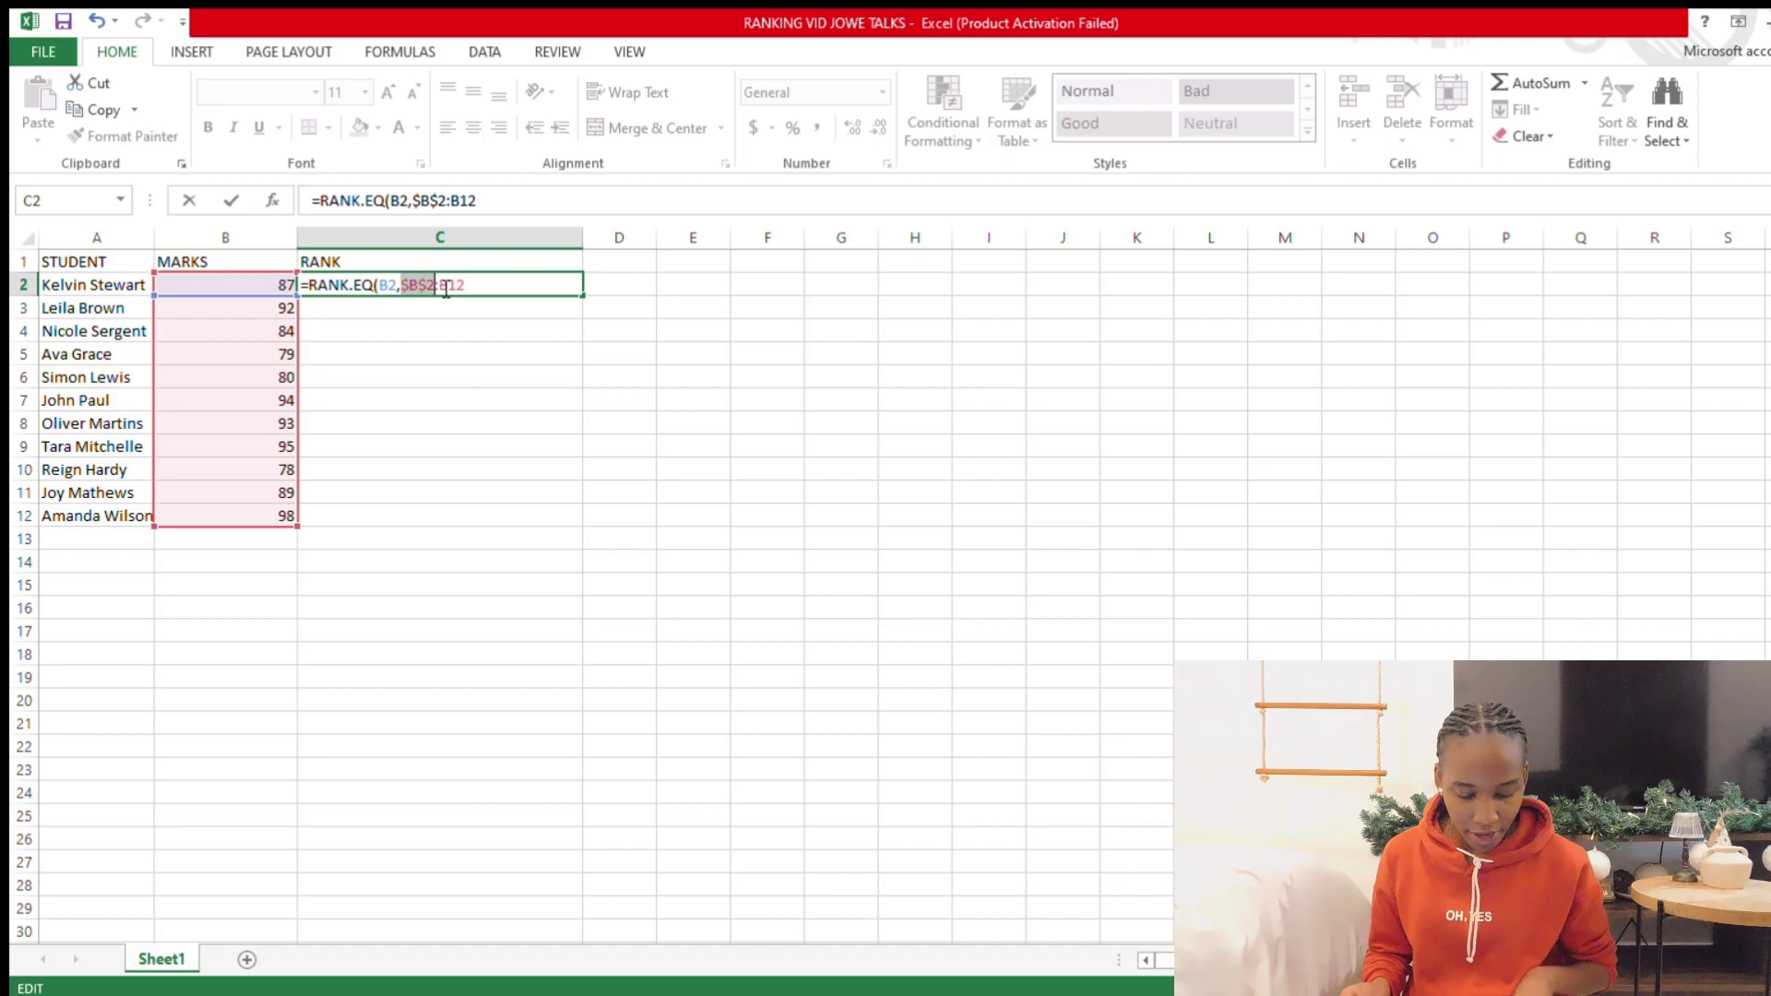
{"action": "left_click", "coordinate": [446, 290]}
{"action": "key", "text": "F4"}
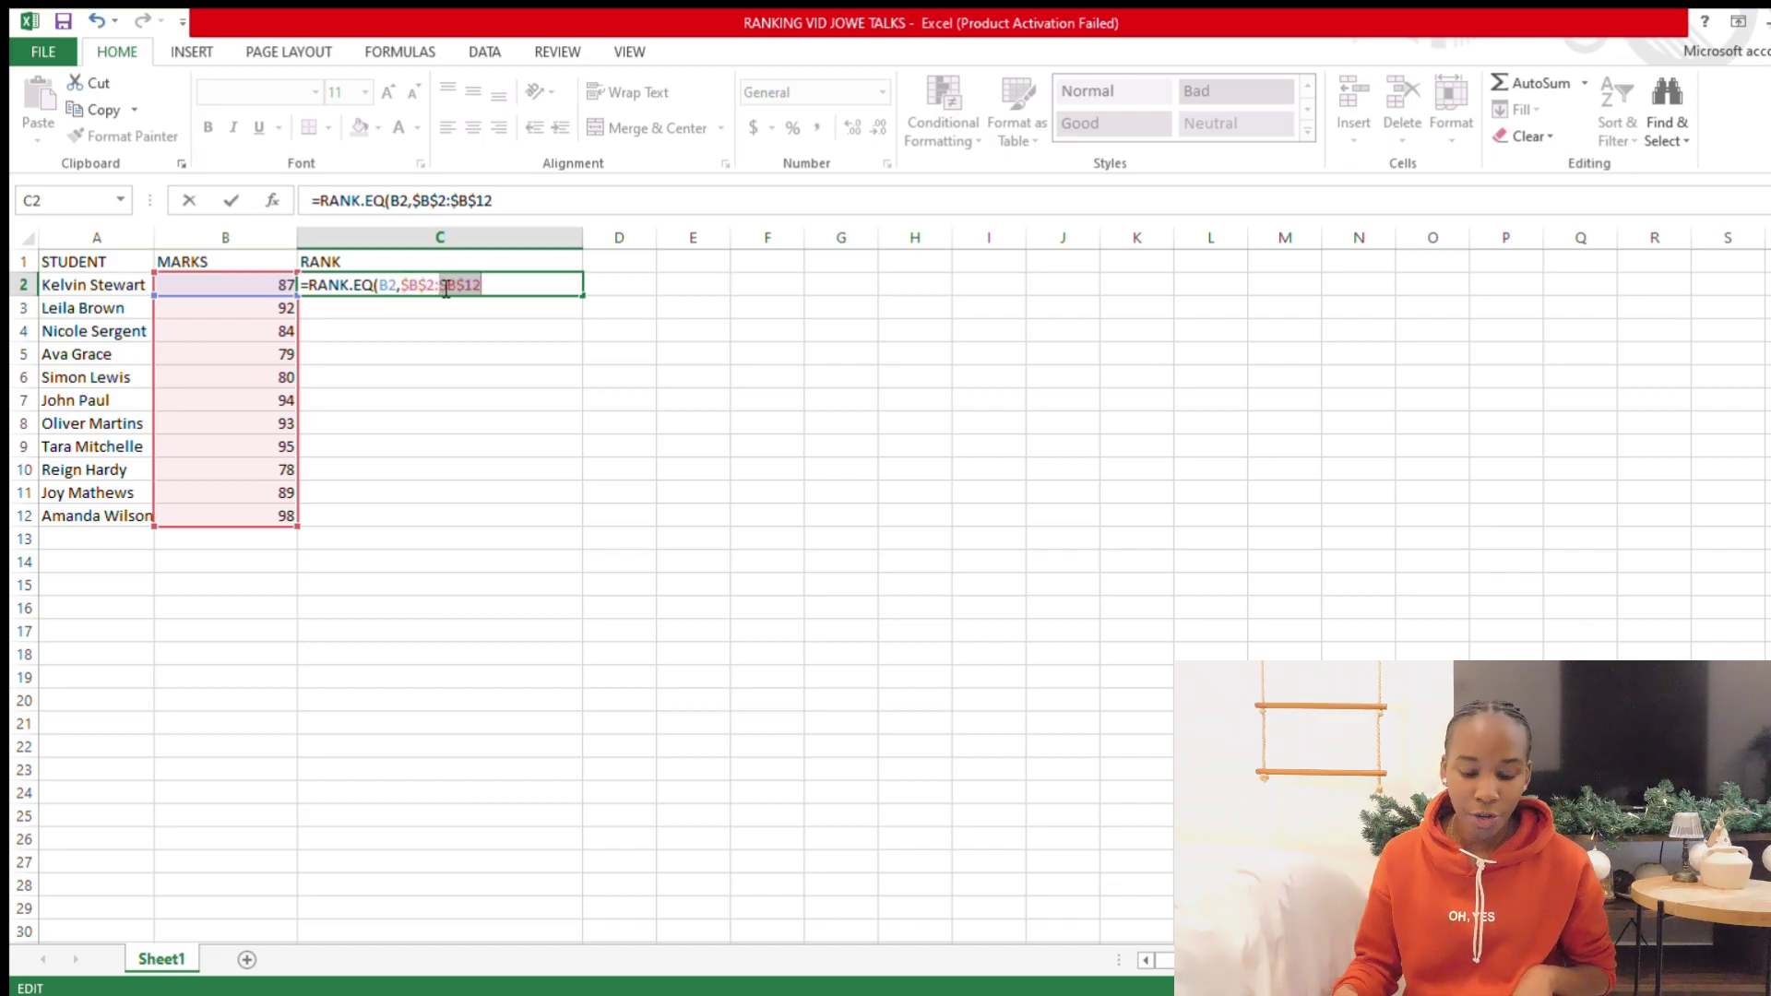
{"action": "left_click", "coordinate": [504, 294]}
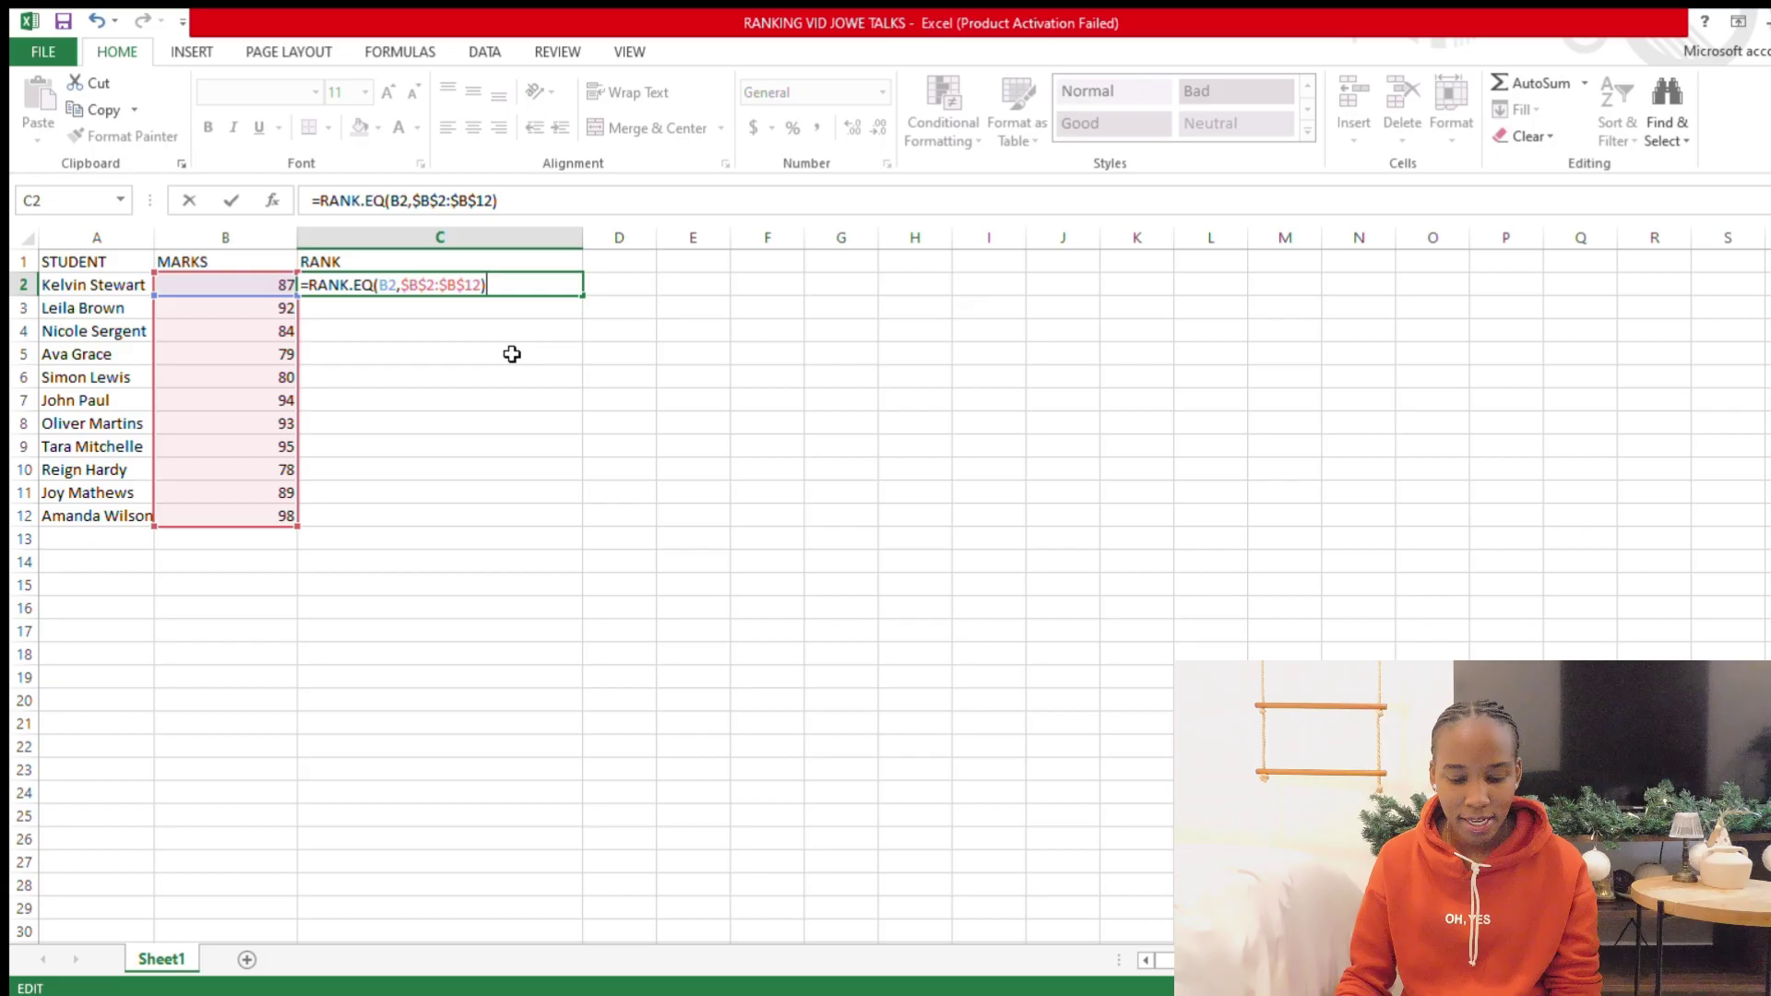
{"action": "key", "text": "Return"}
- Type notes 'equal to rank.eq', 'first character' and ',' in G7 to G9
{"action": "left_click", "coordinate": [826, 406]}
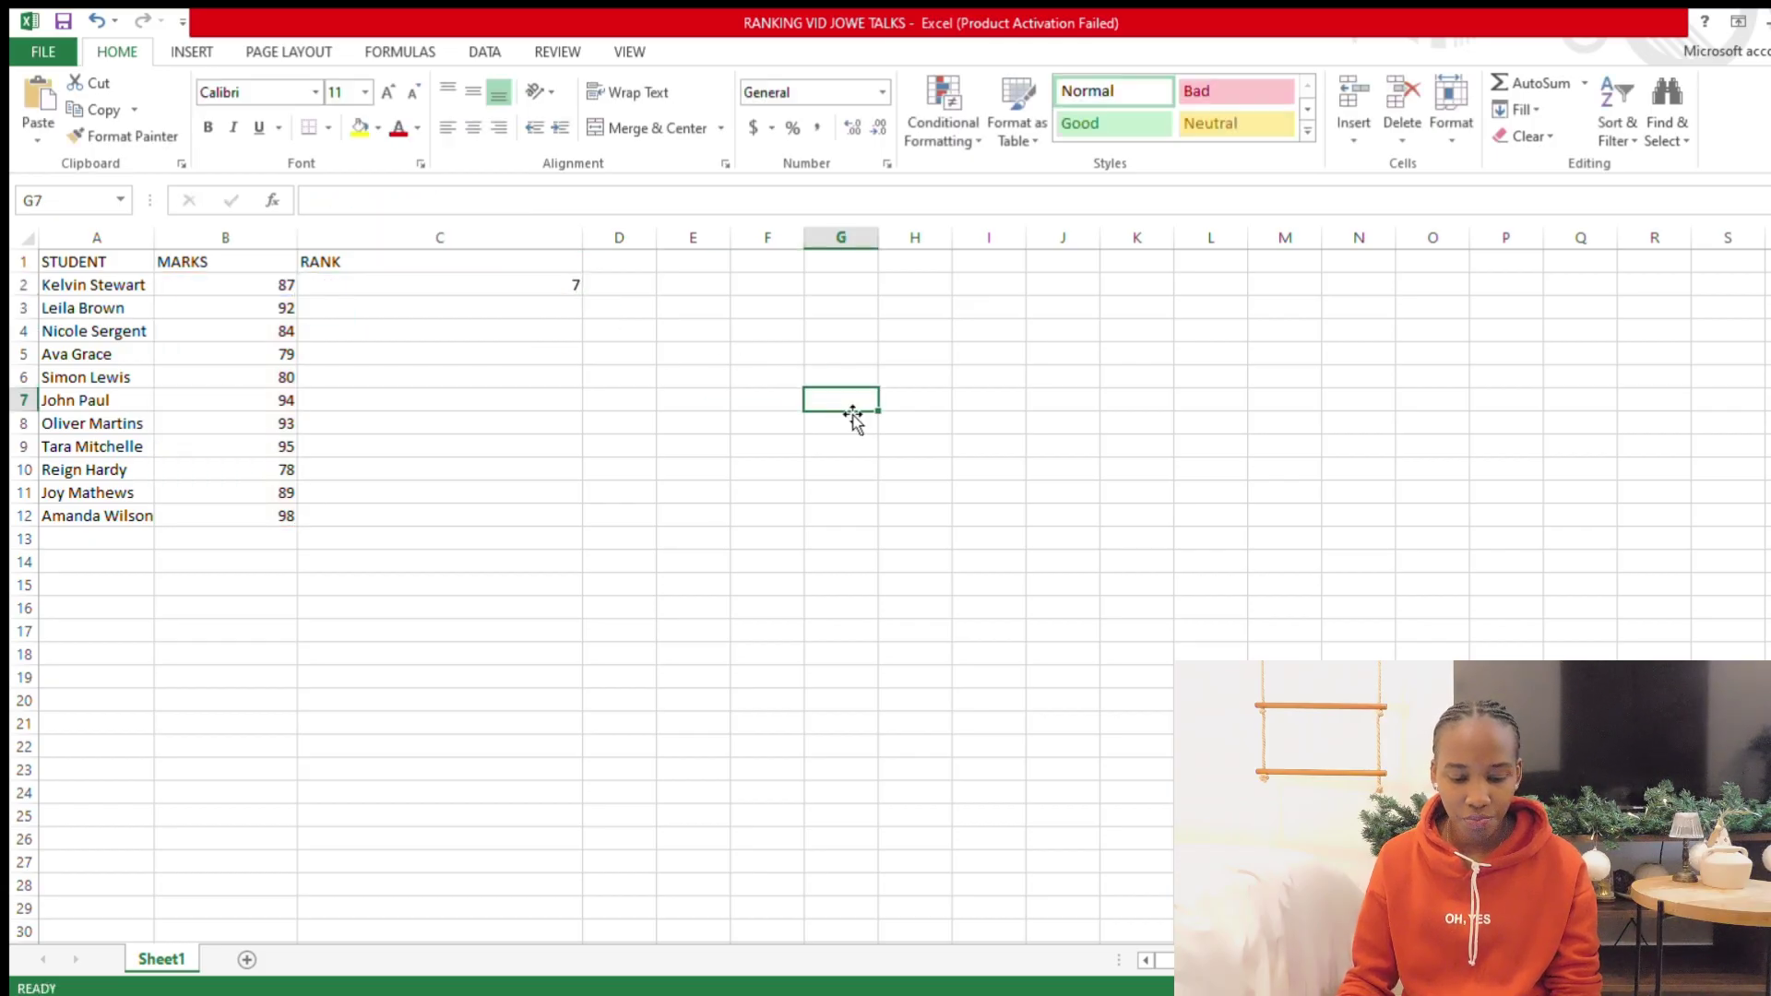
{"action": "type", "text": "="}
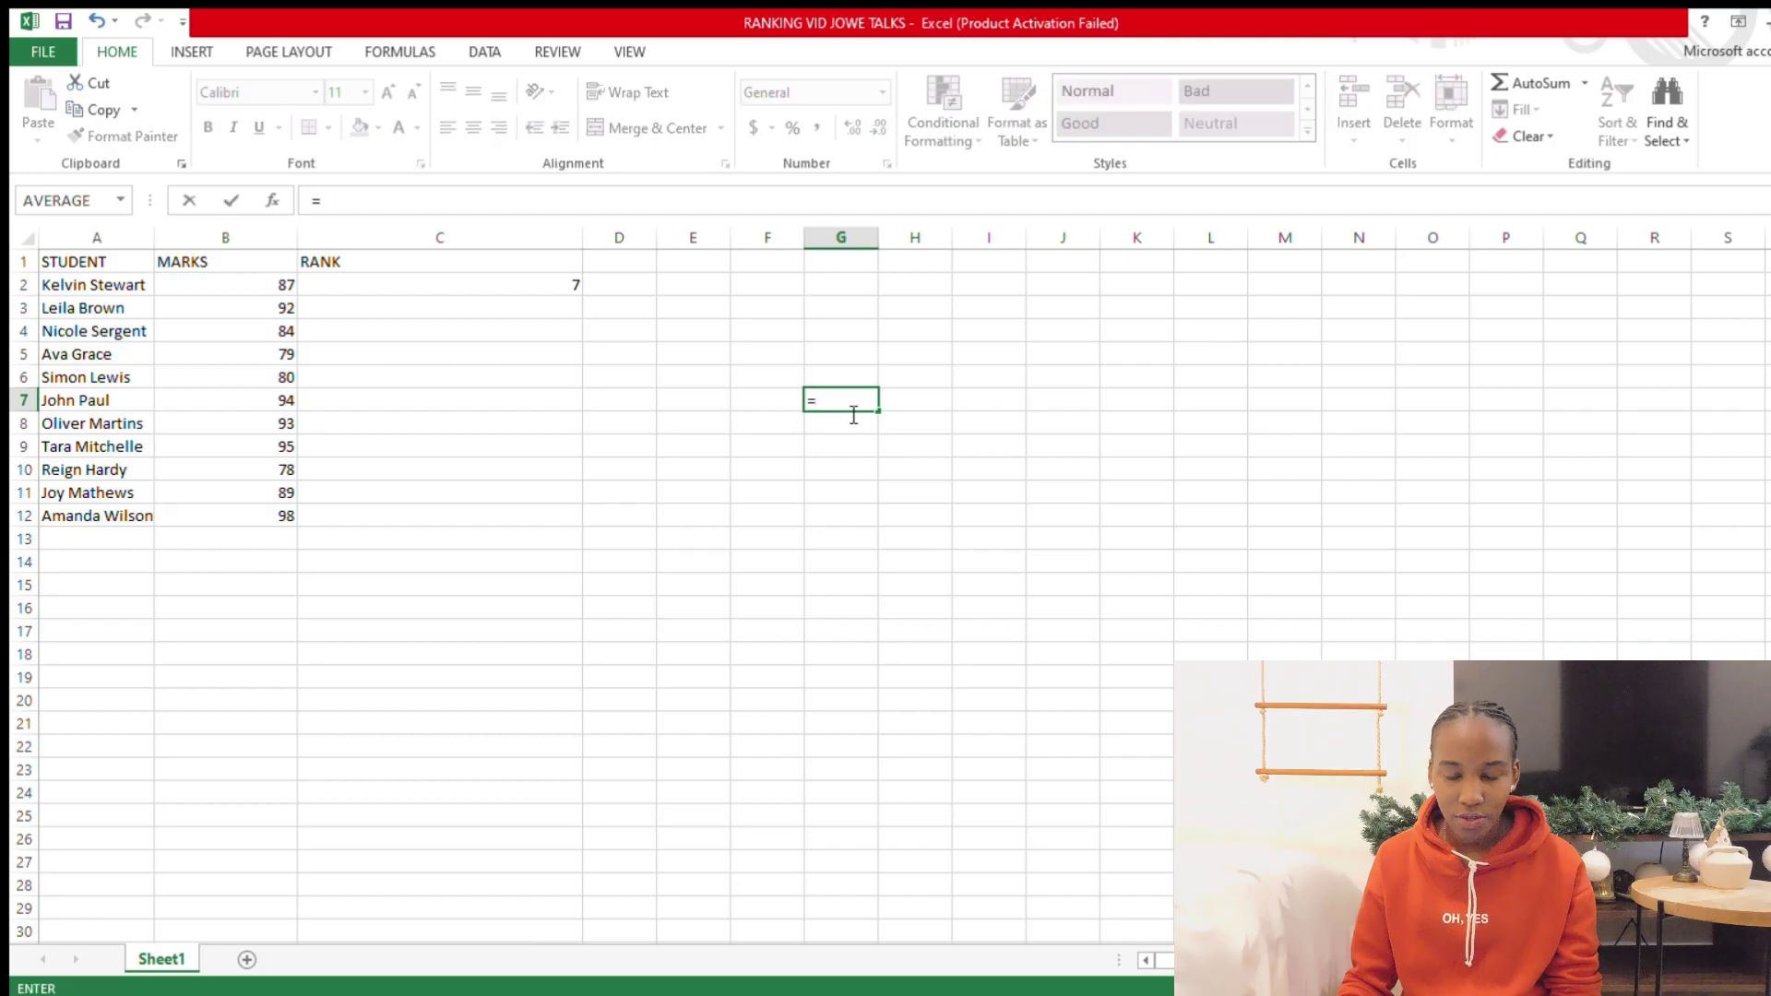
{"action": "key", "text": "BackSpace"}
{"action": "type", "text": "eq"}
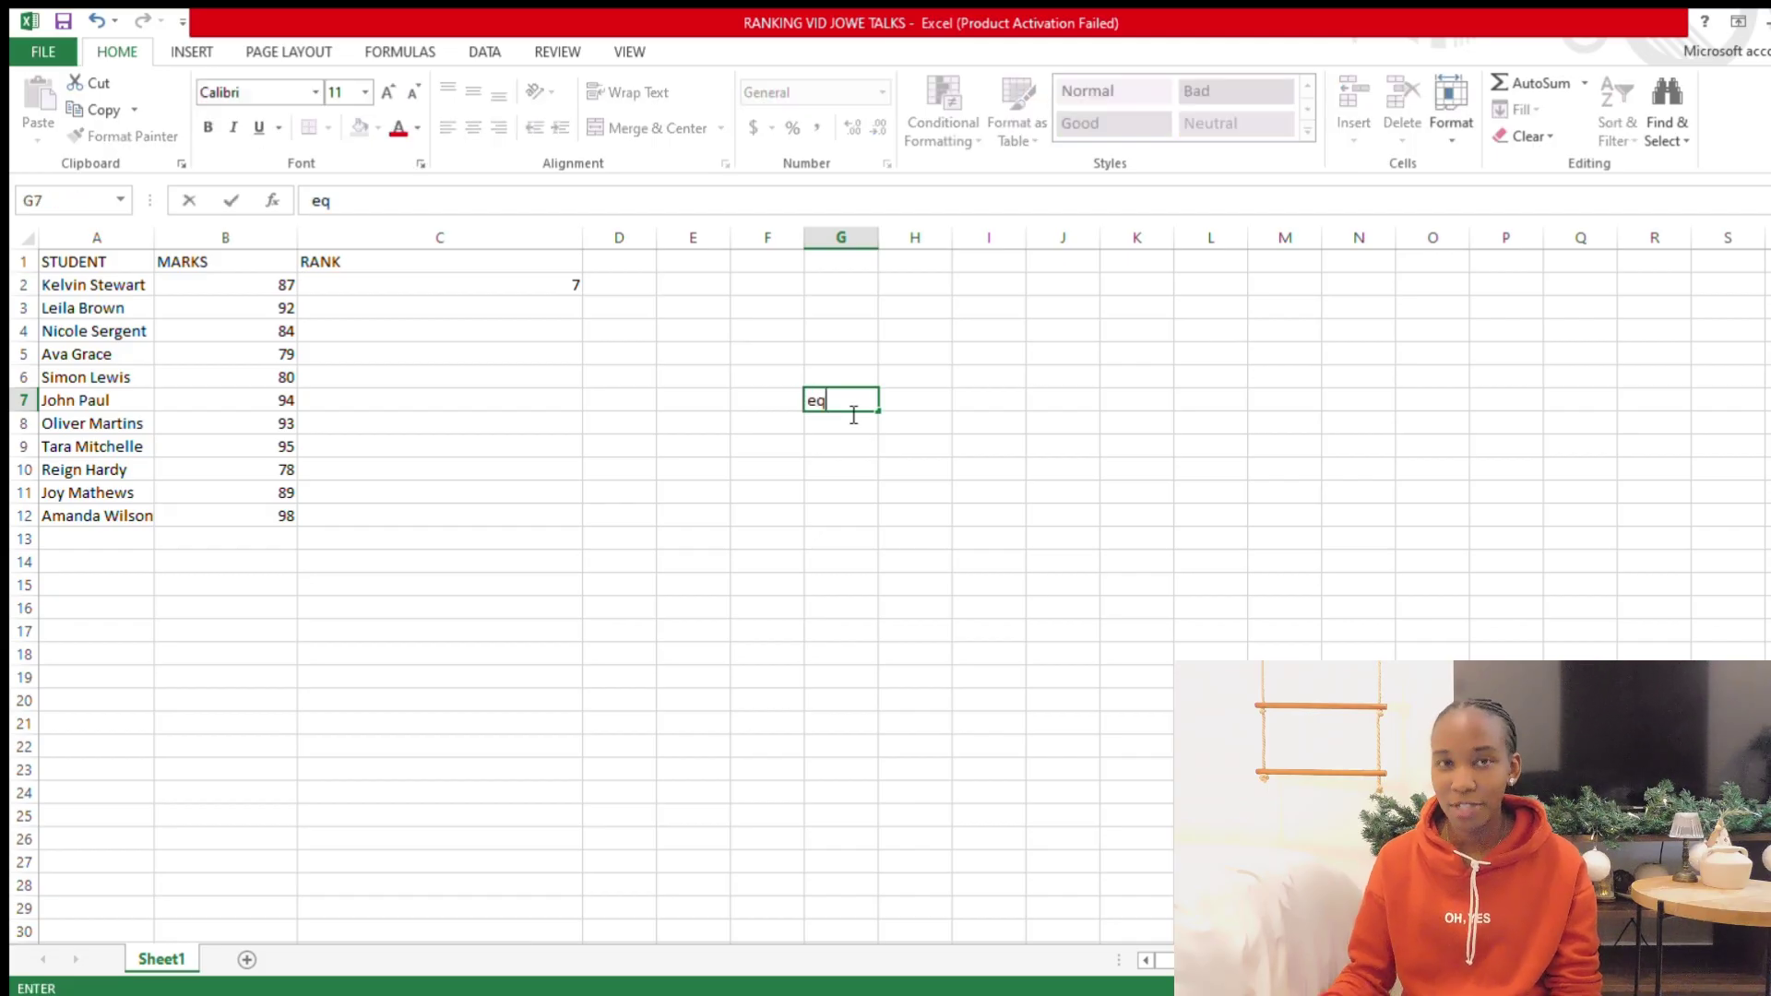
{"action": "type", "text": "ual to ra"}
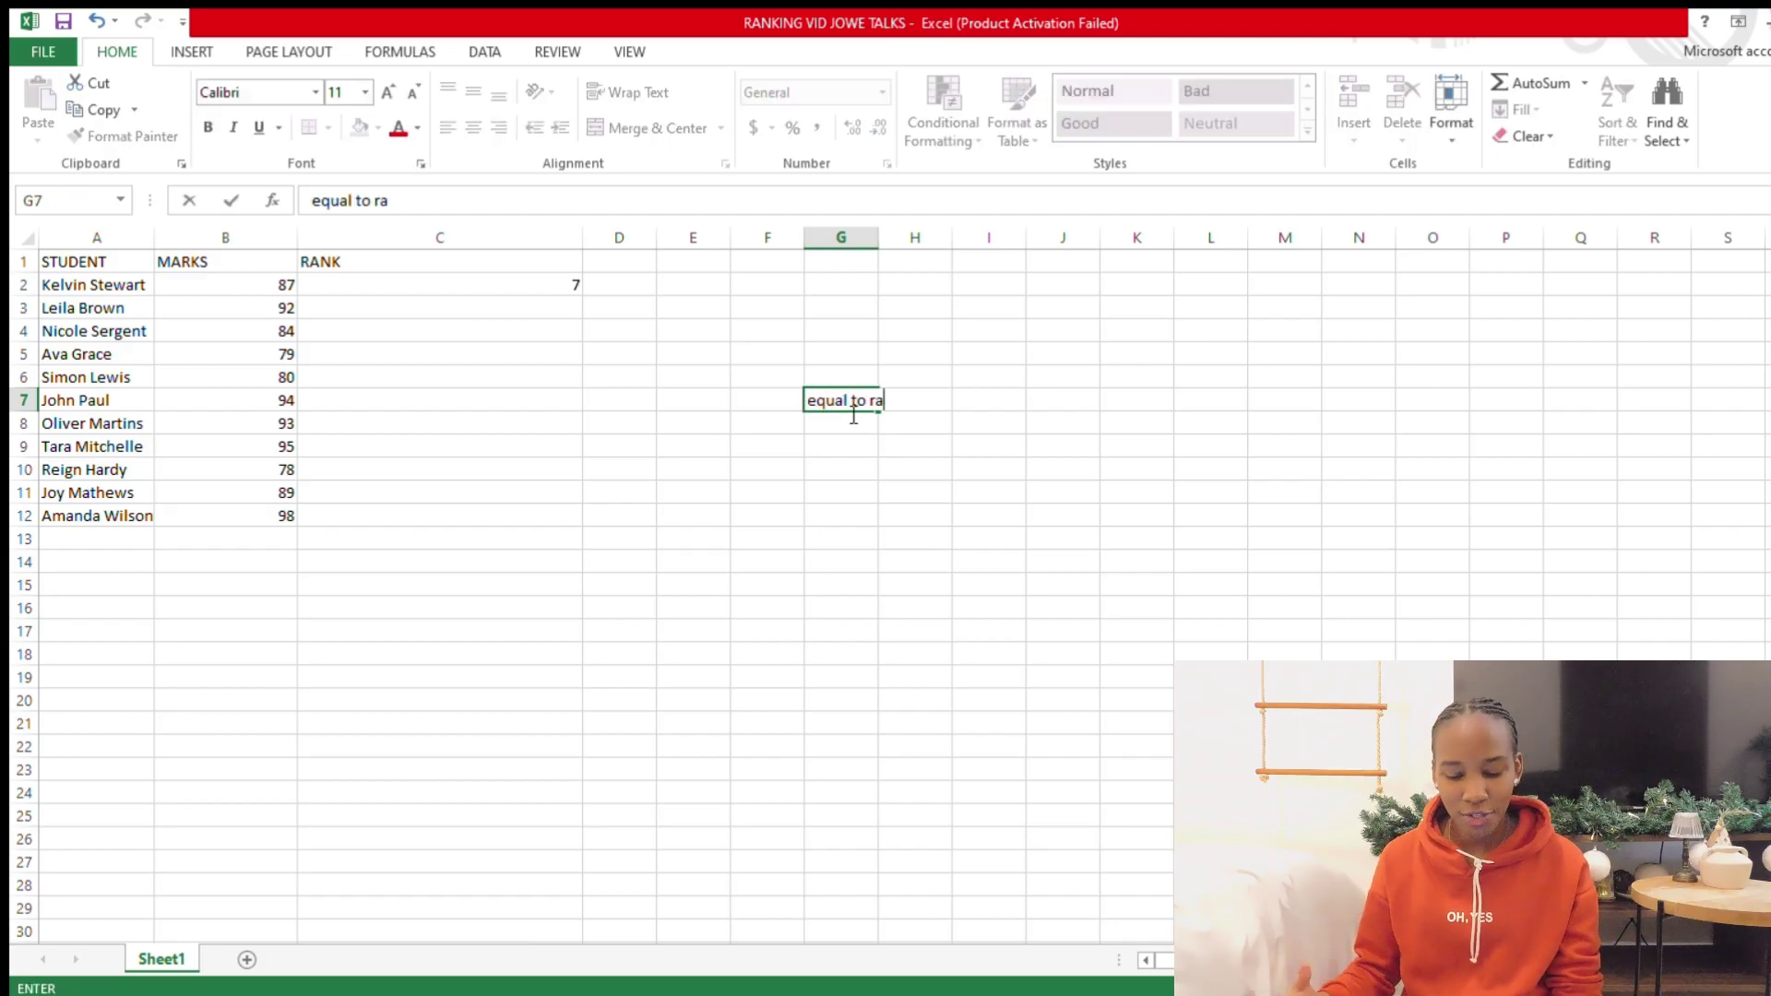
{"action": "type", "text": "nk."}
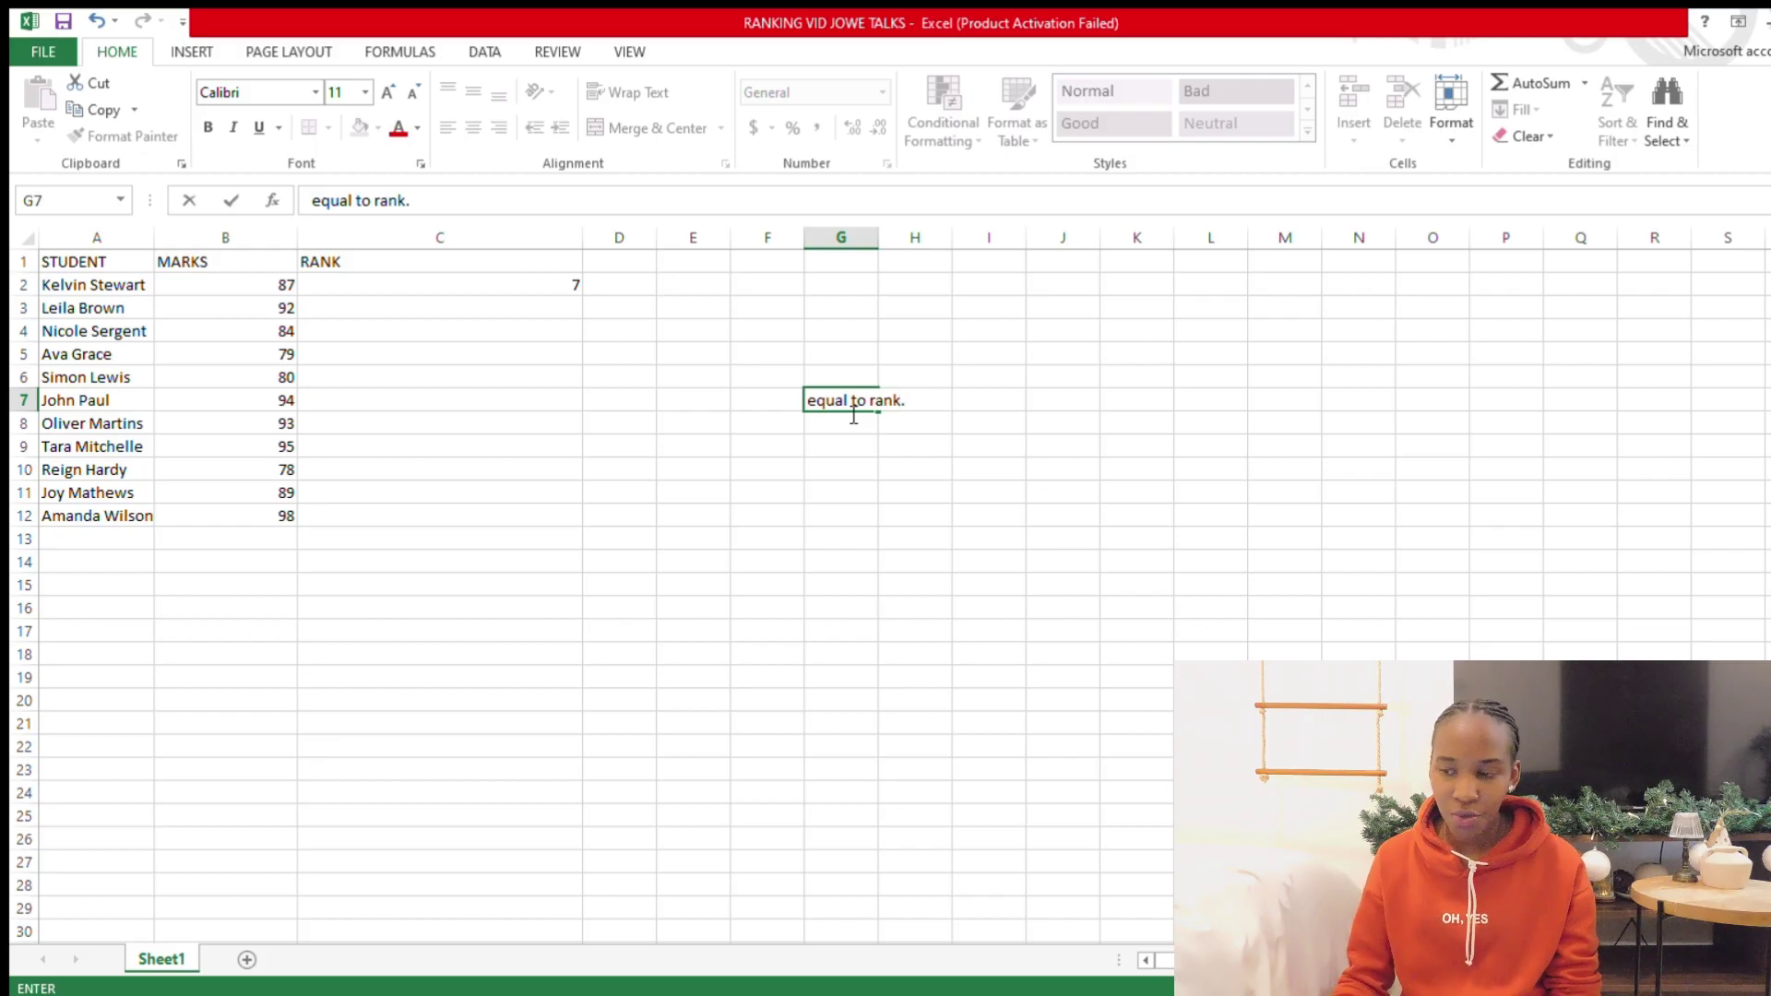
{"action": "type", "text": "eq"}
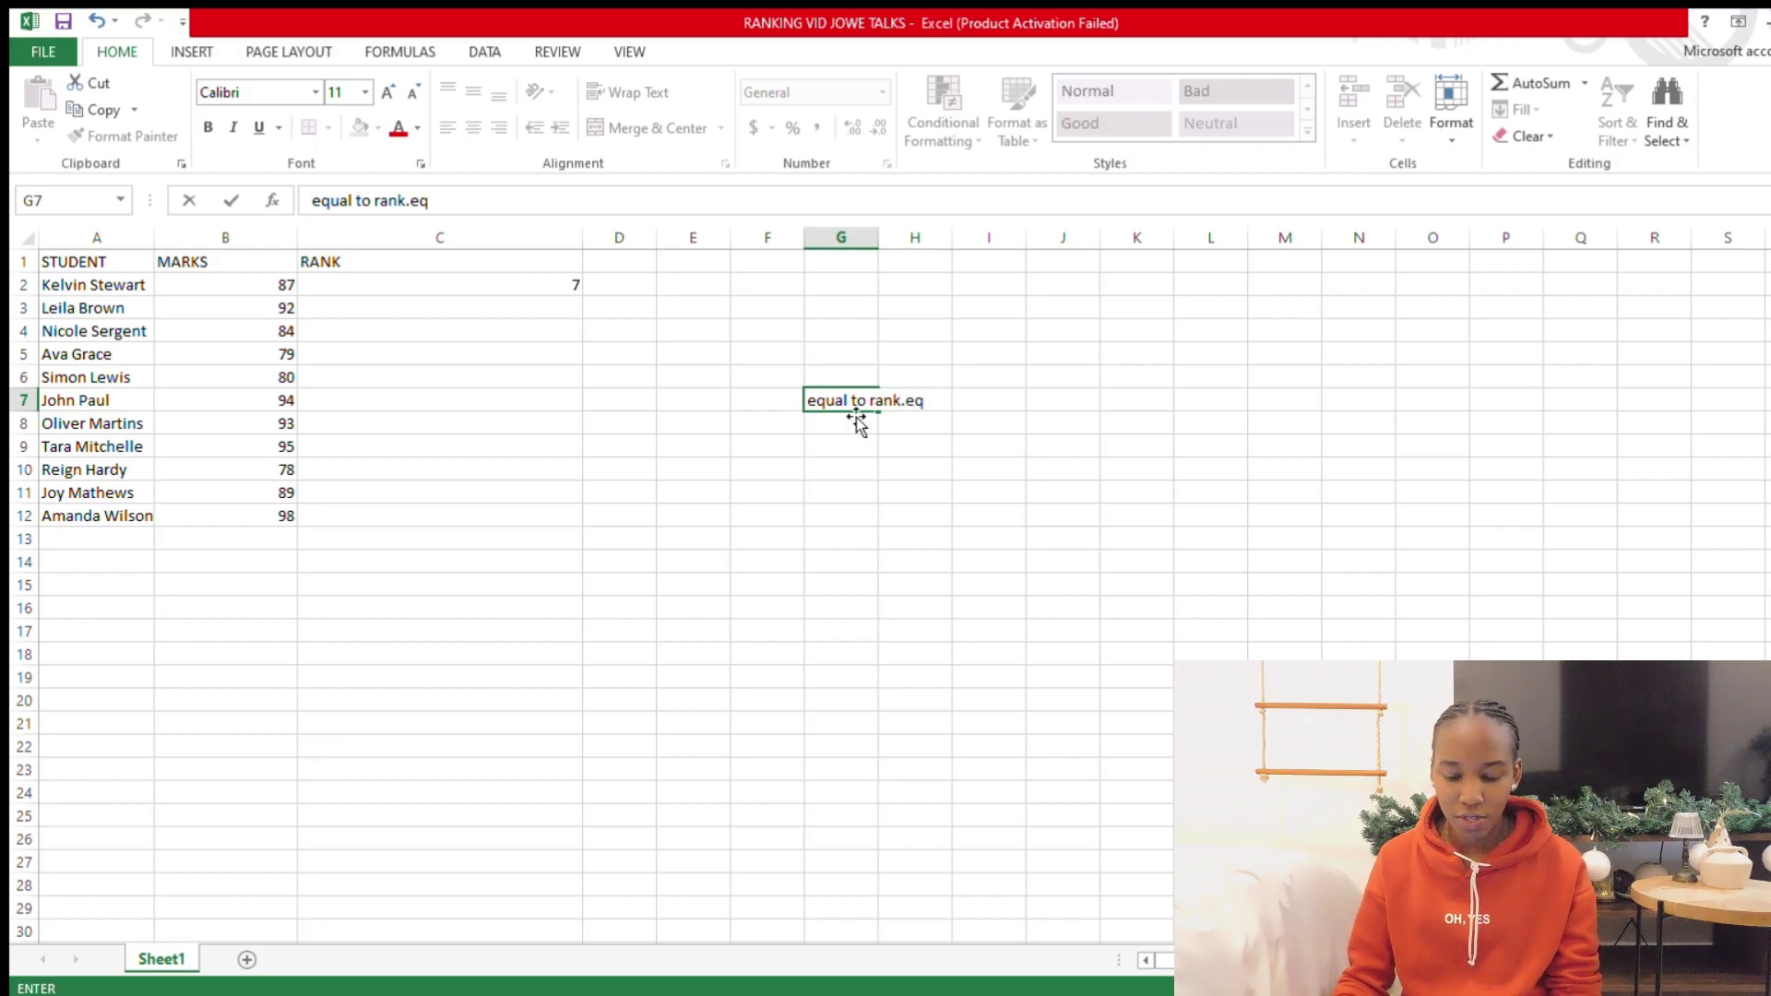
{"action": "key", "text": "Return"}
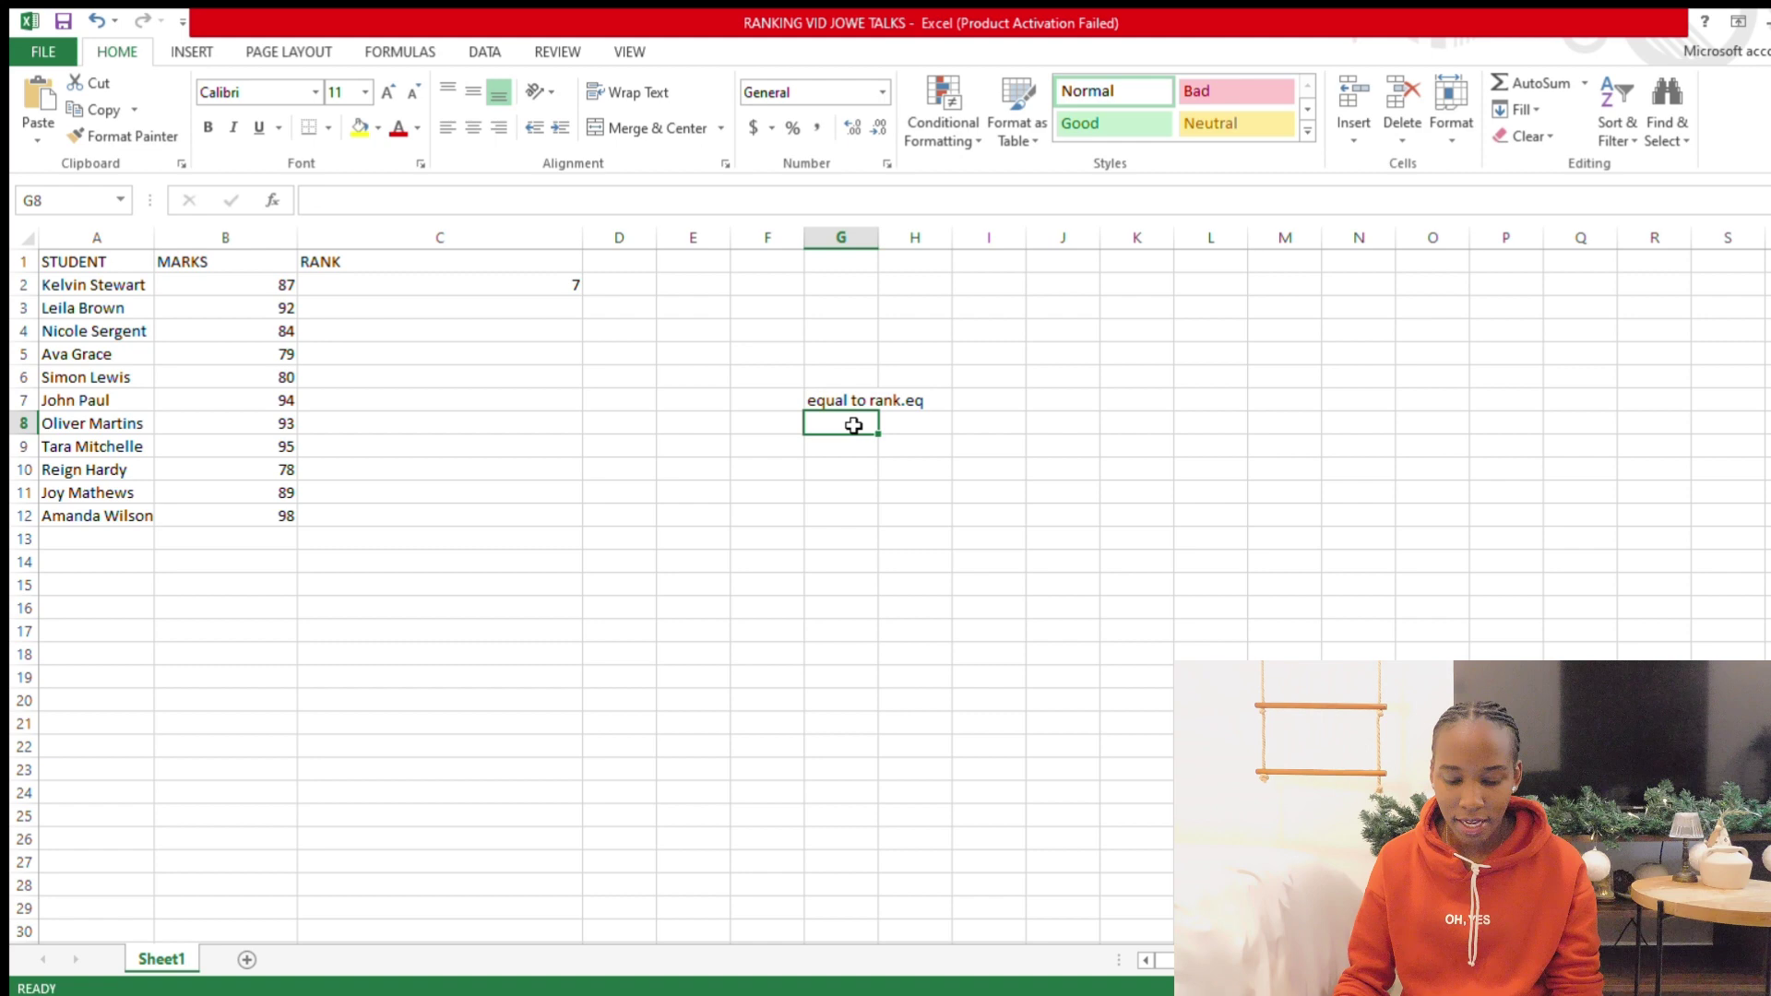
{"action": "type", "text": "first"}
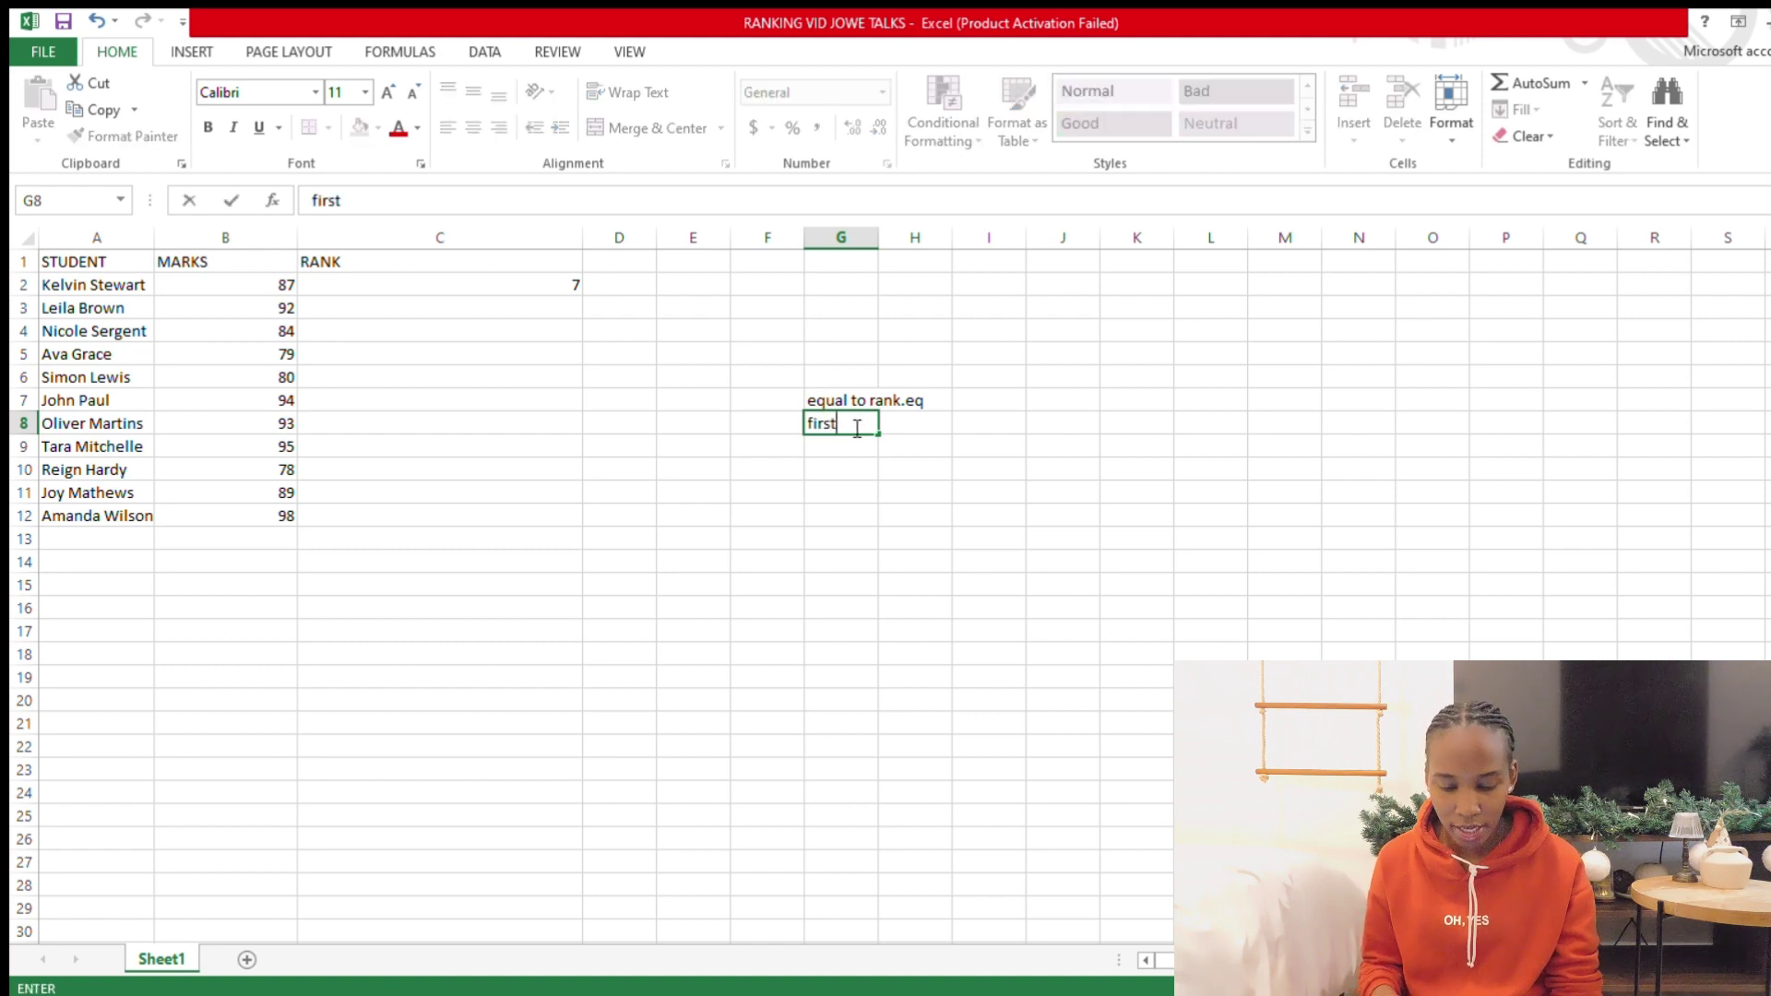
{"action": "type", "text": " chara"}
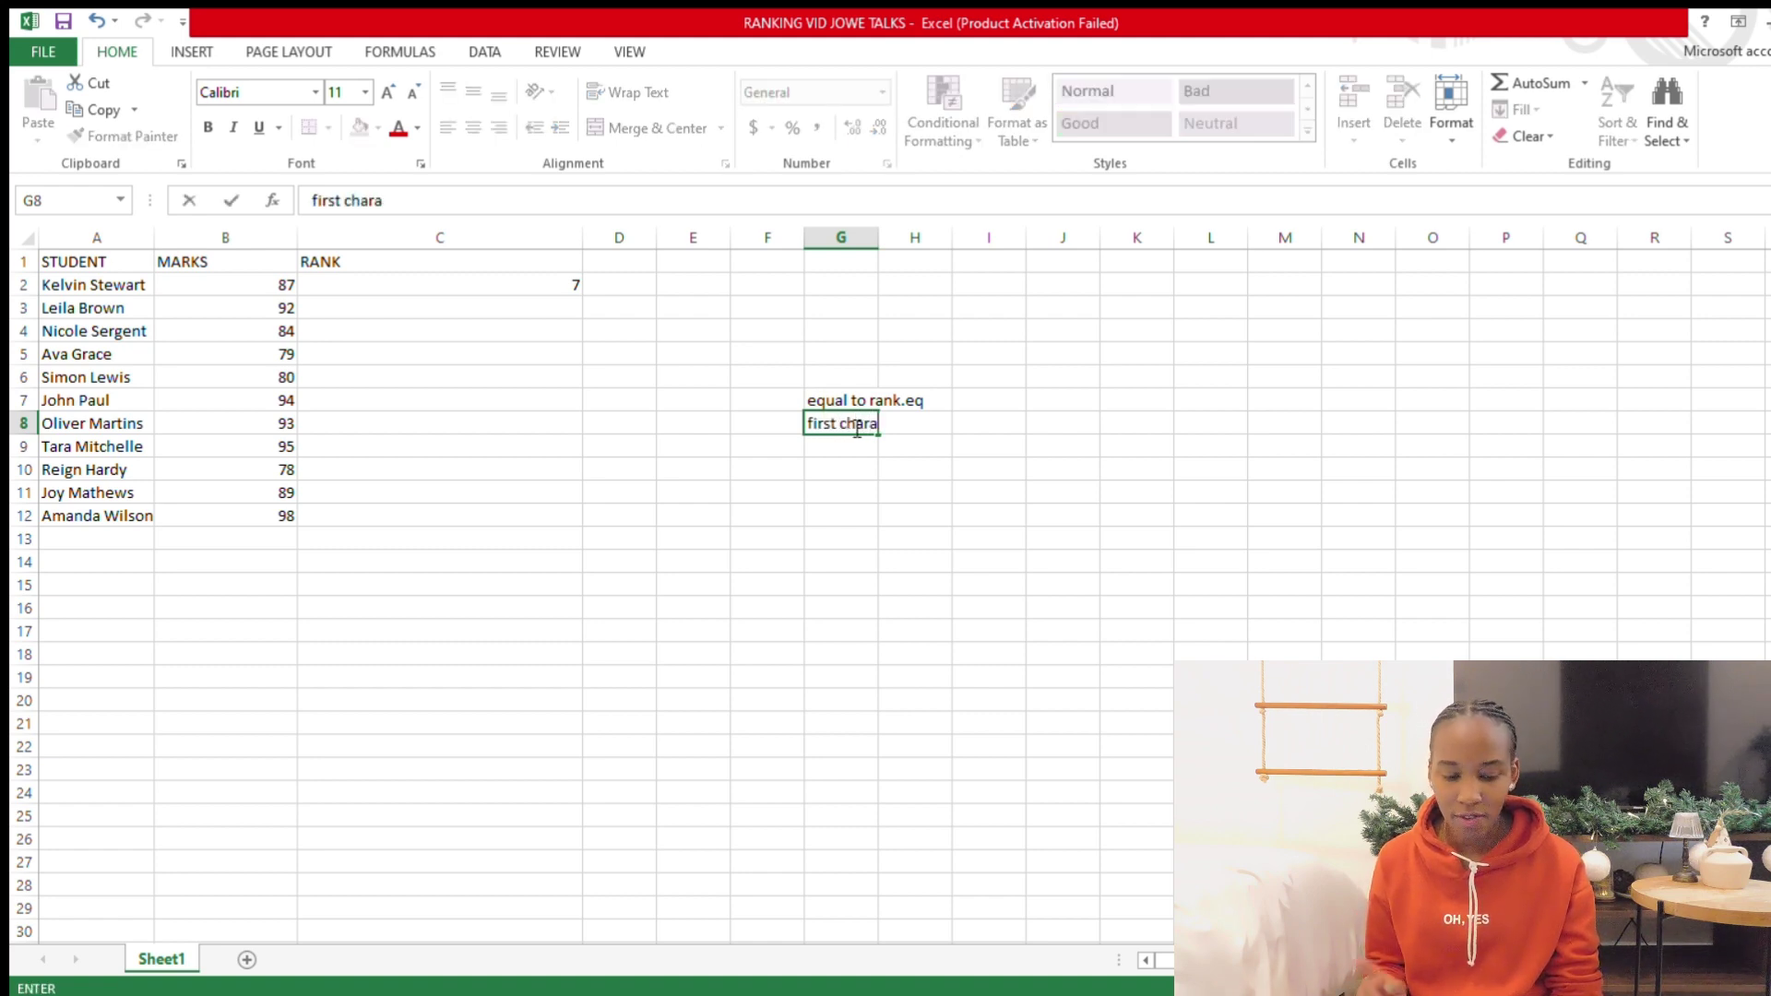
{"action": "type", "text": "cters"}
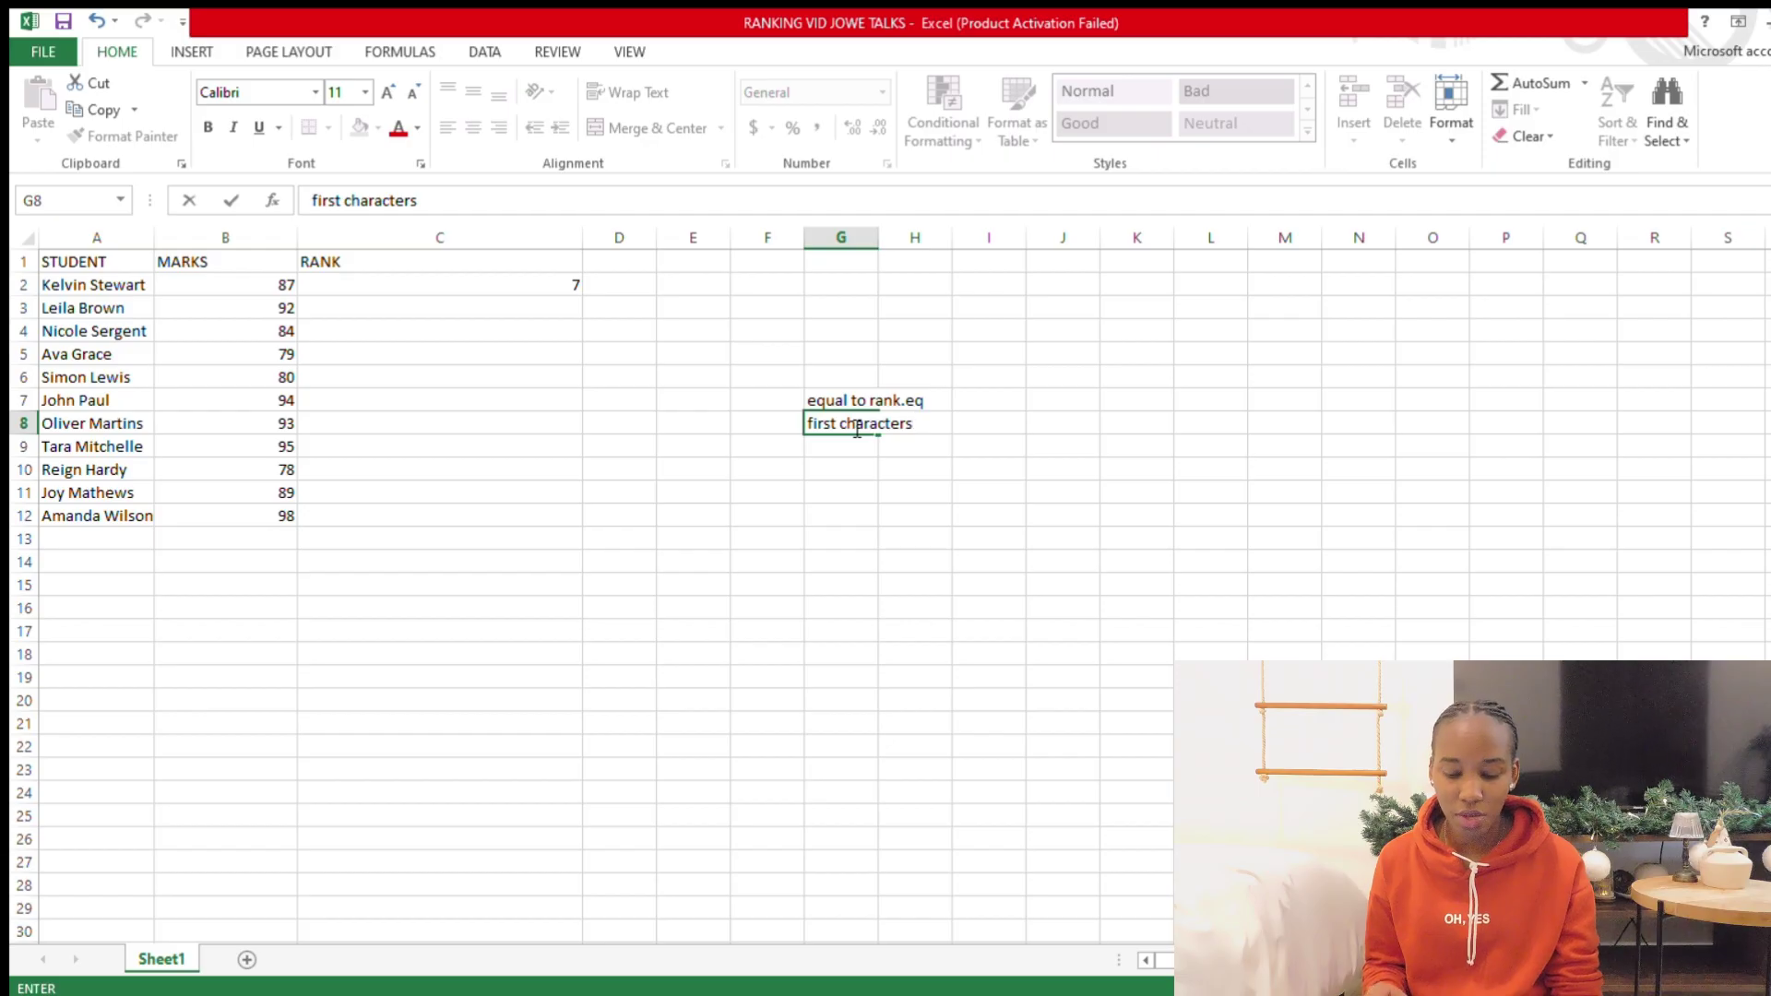
{"action": "left_click", "coordinate": [839, 450]}
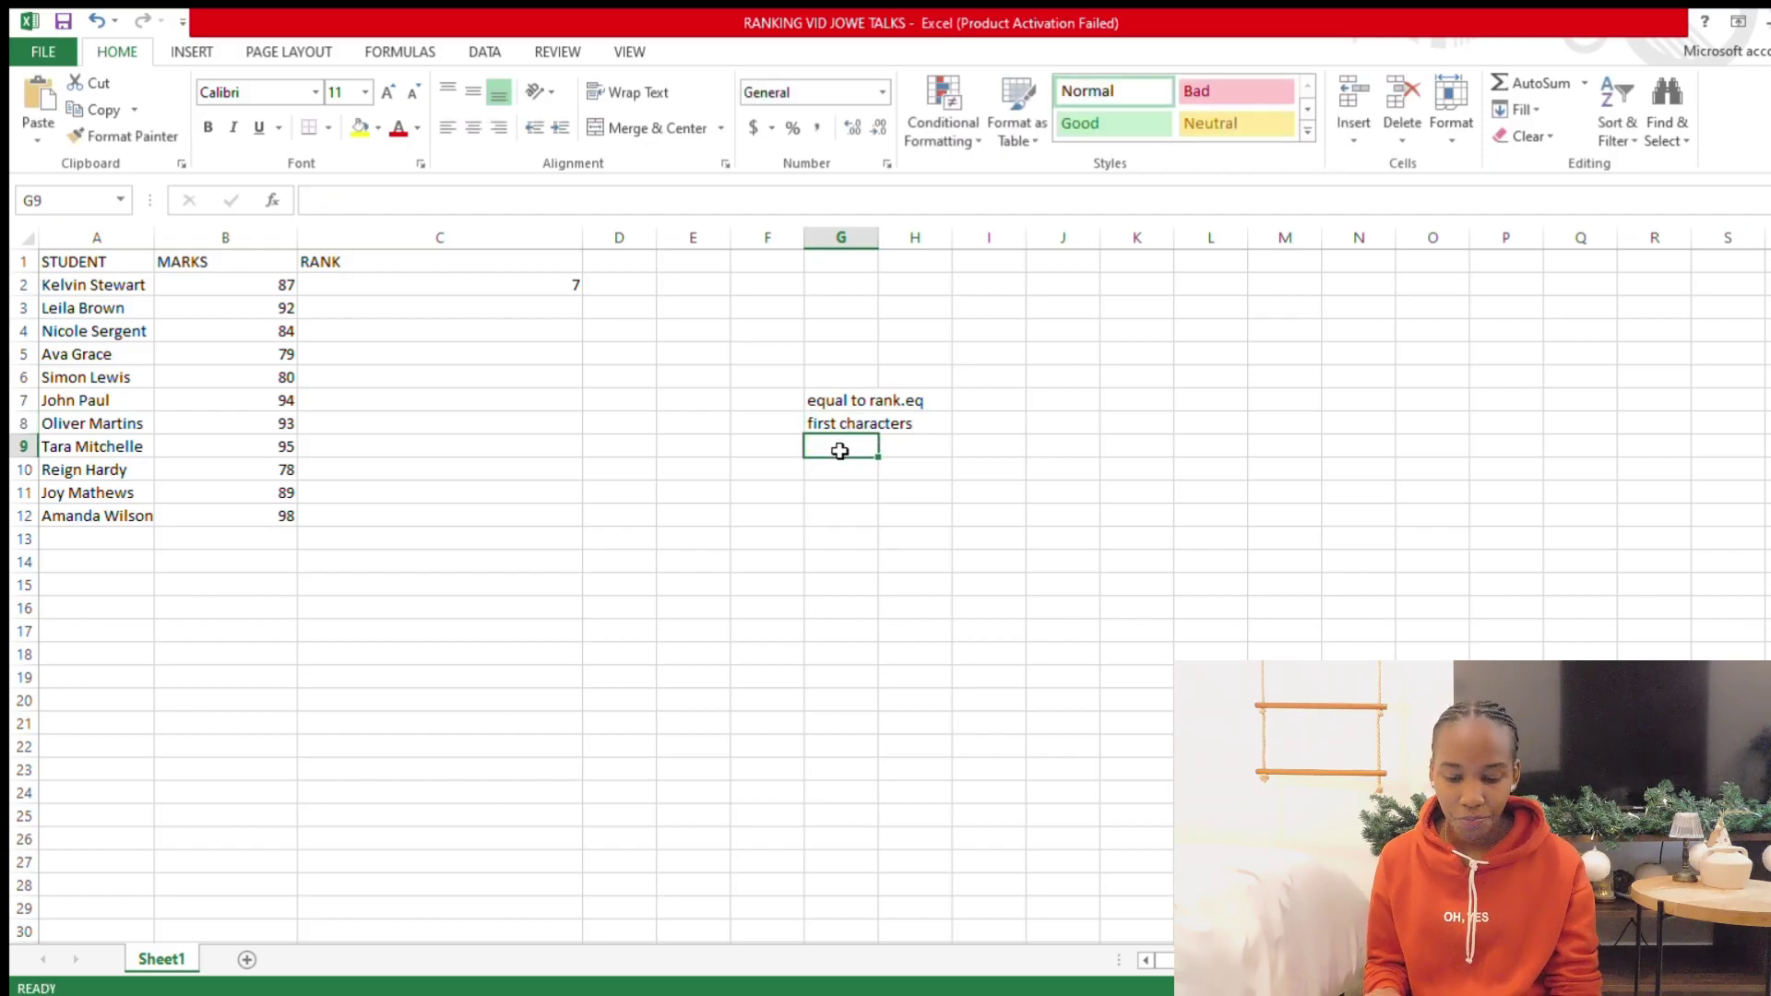
{"action": "type", "text": ","}
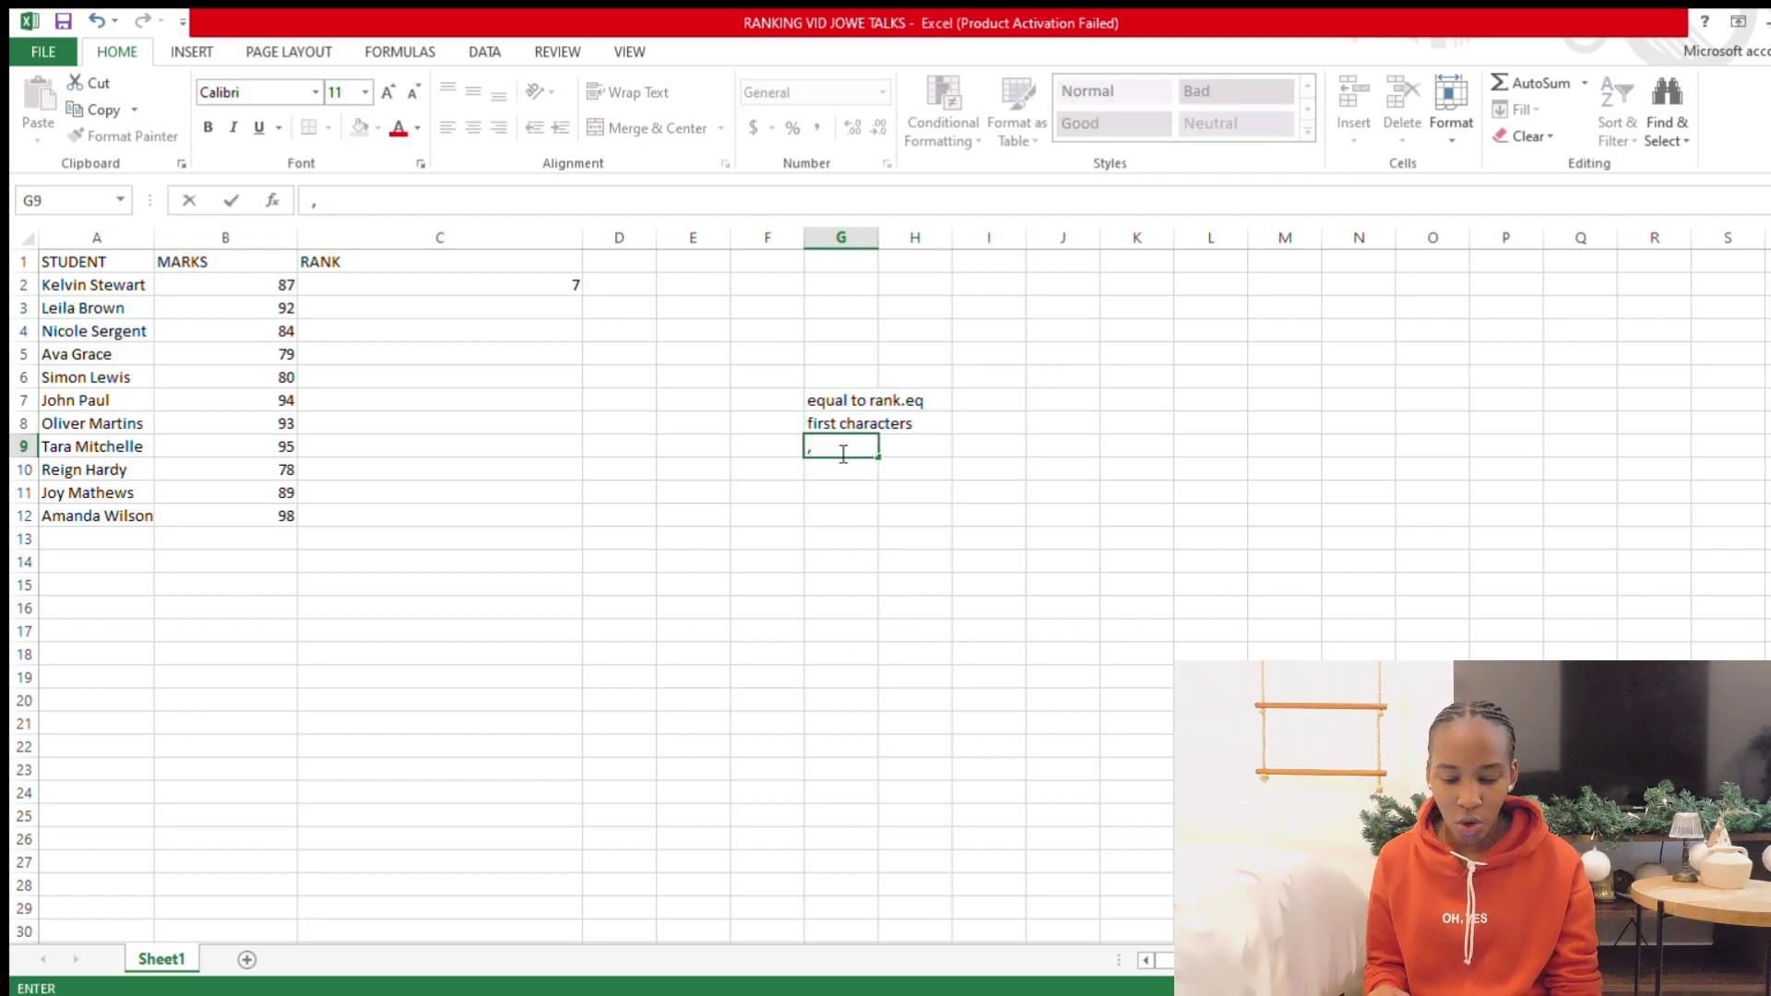
{"action": "left_click", "coordinate": [838, 469]}
- Type notes 'select all', 'lock formul', 'close brackets' and 'drag down' in G10 to G13
{"action": "type", "text": "se"}
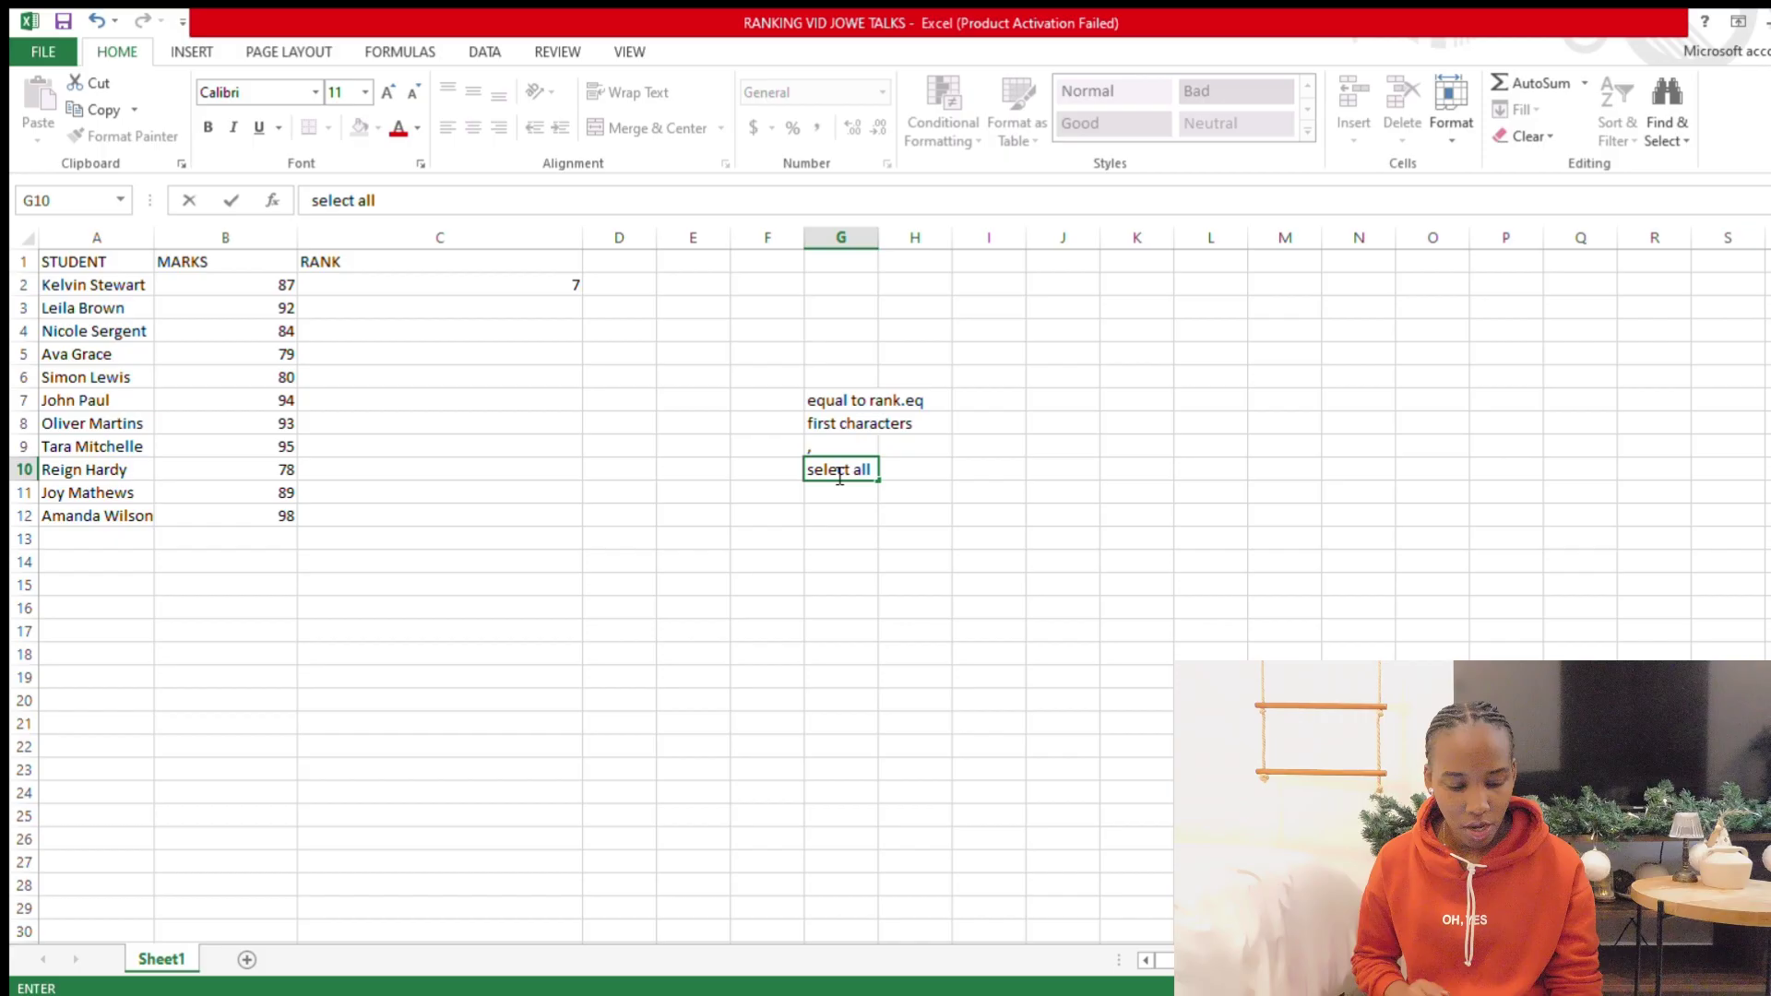
{"action": "type", "text": "lect all"}
{"action": "left_click", "coordinate": [831, 491]}
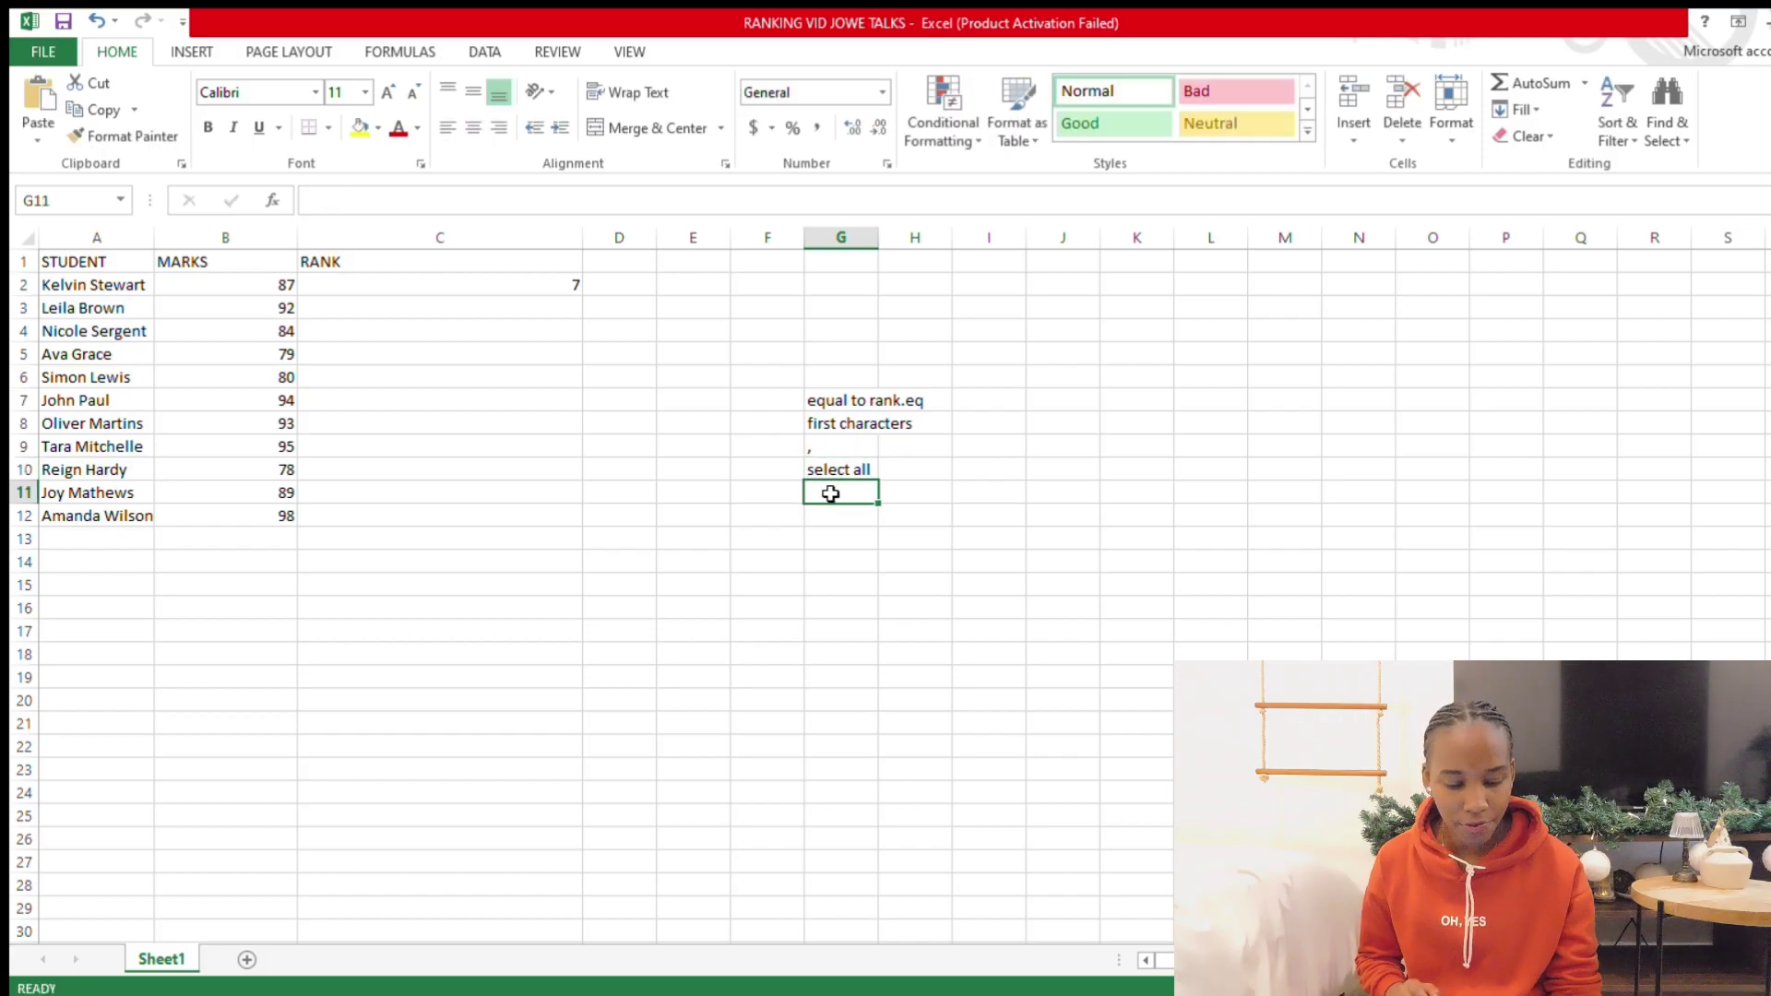
{"action": "type", "text": "lock fo"}
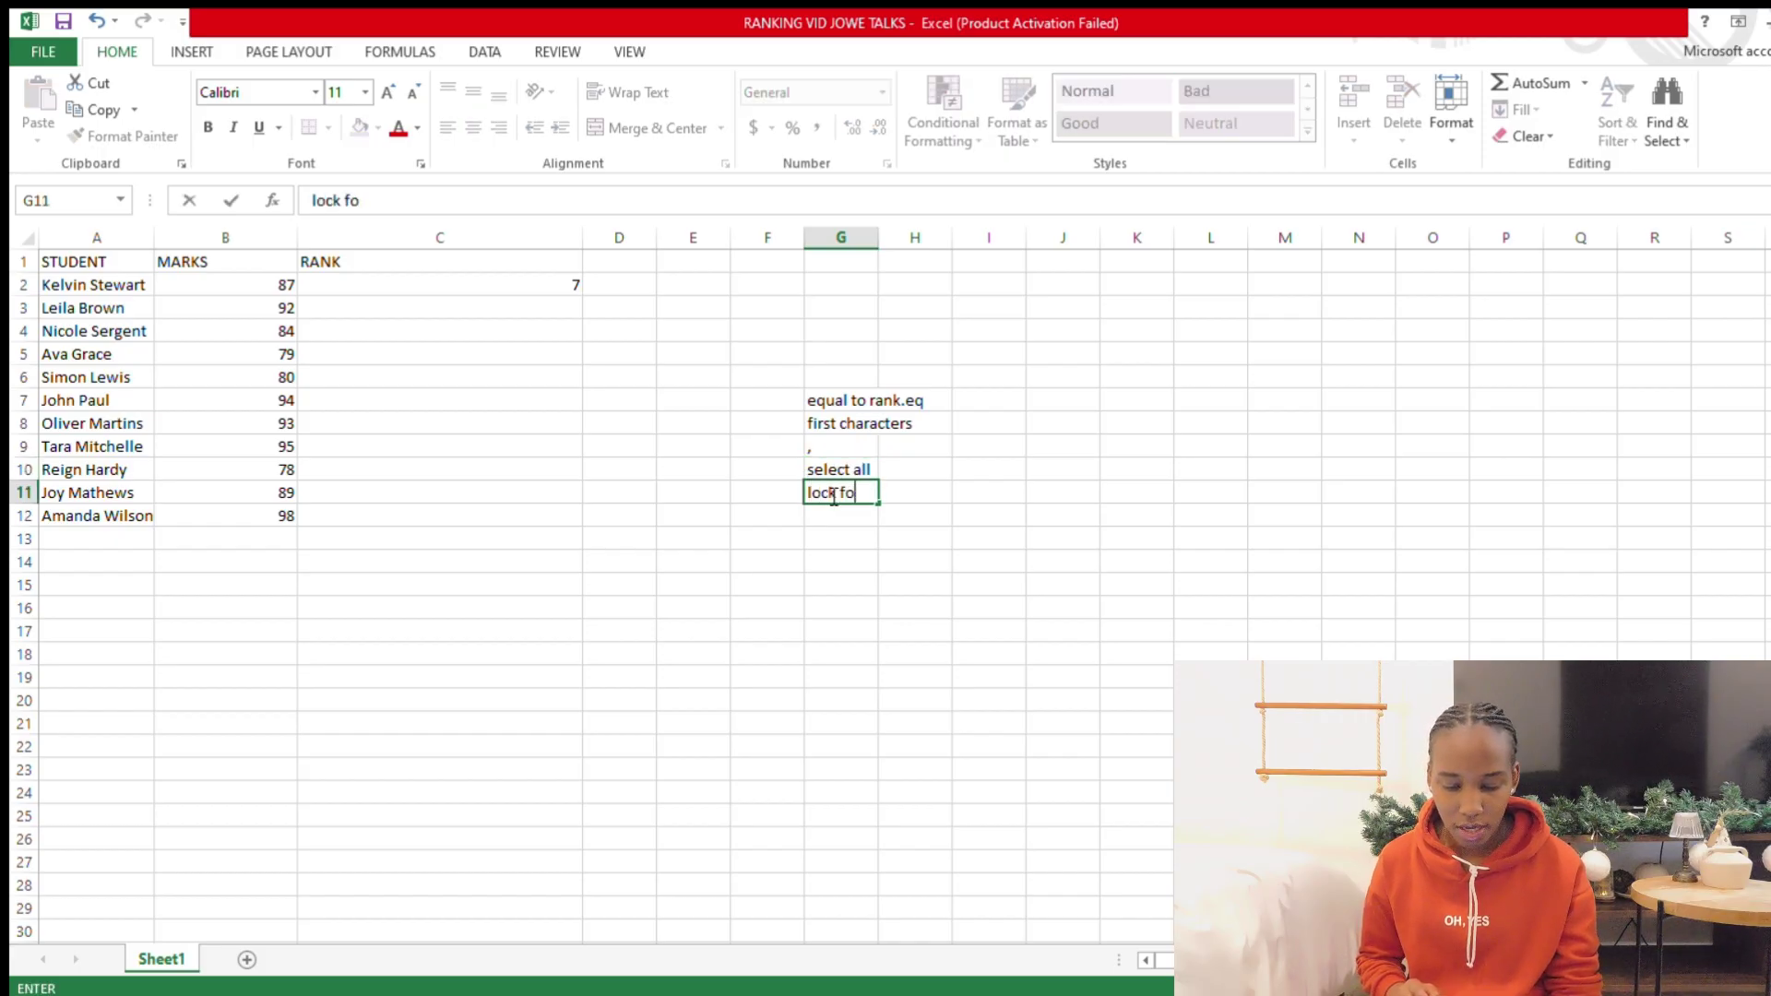
{"action": "type", "text": "rmula"}
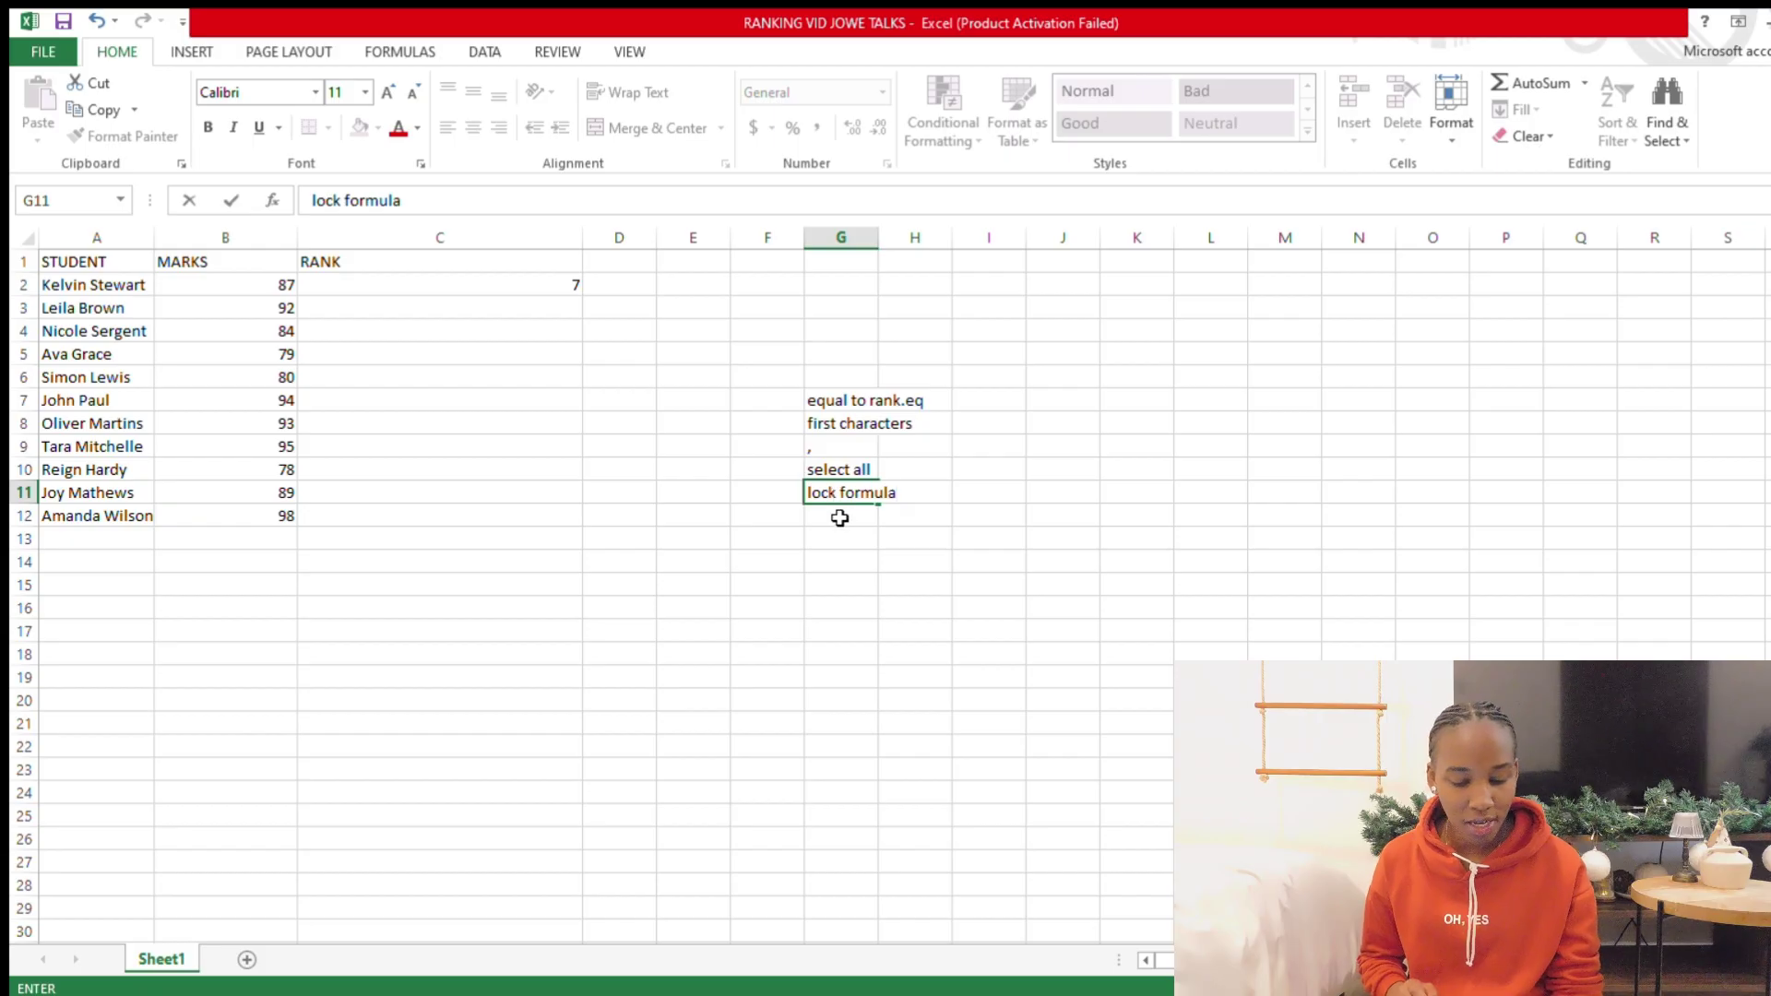
{"action": "left_click", "coordinate": [840, 517]}
{"action": "type", "text": "close"}
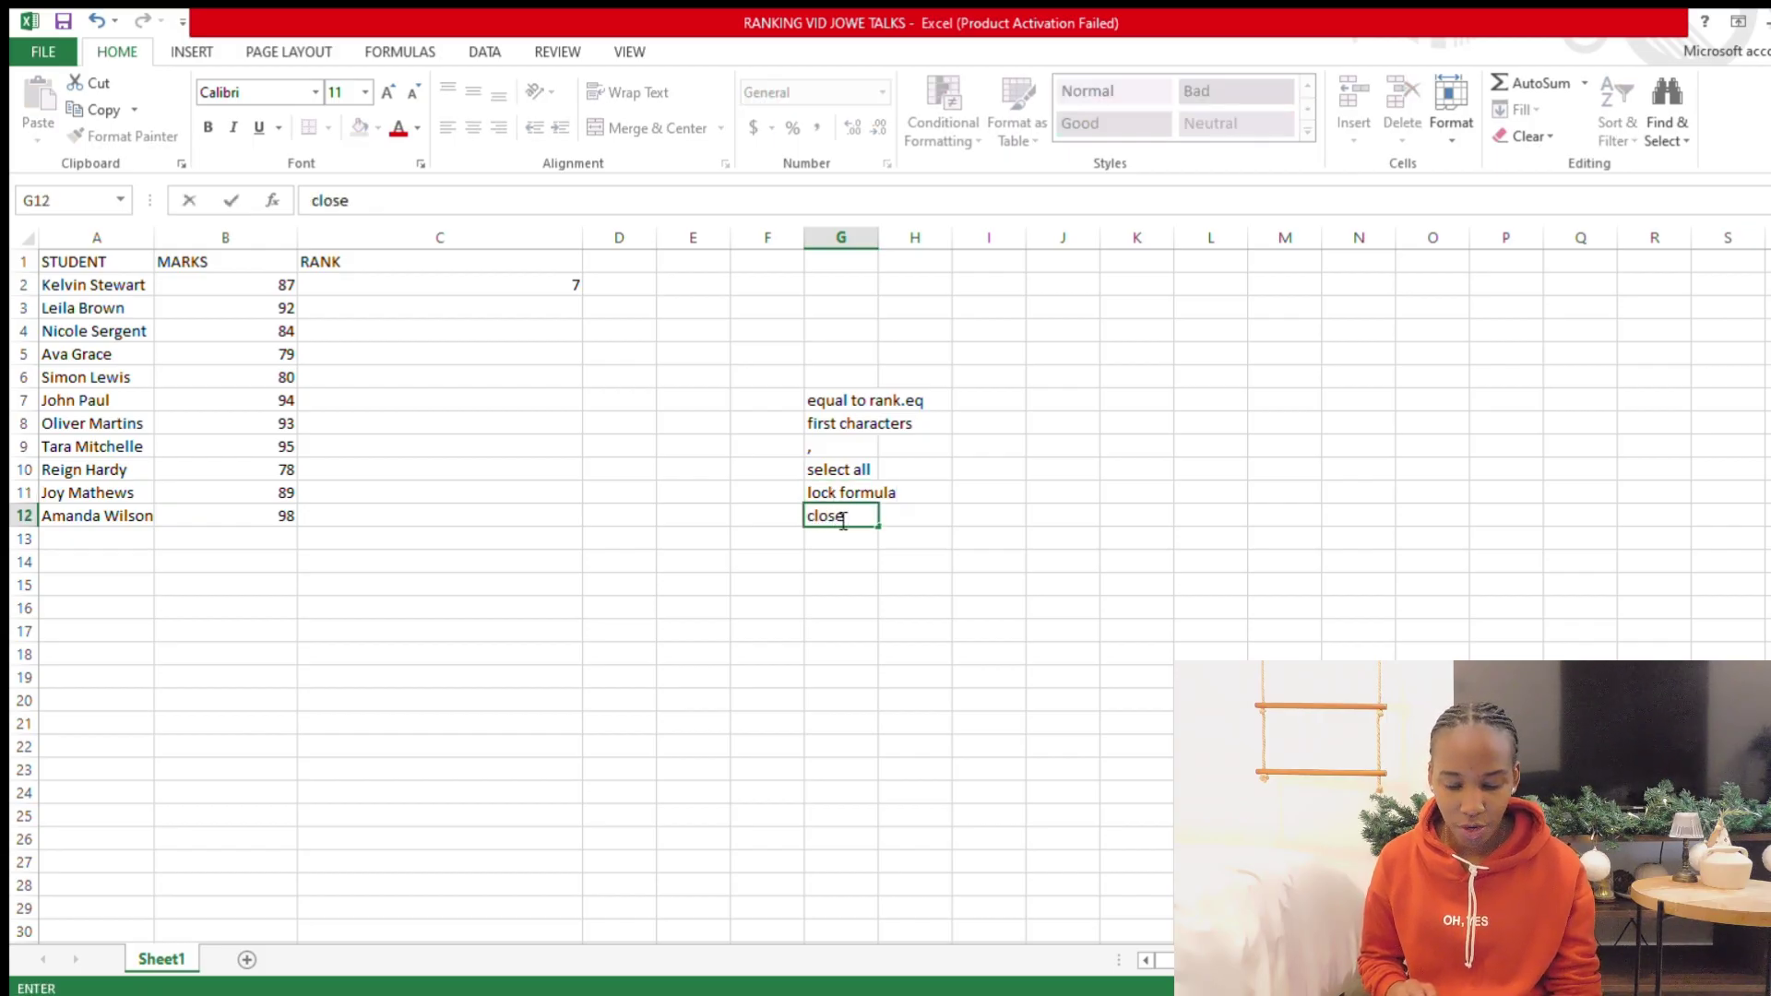
{"action": "type", "text": " brackets"}
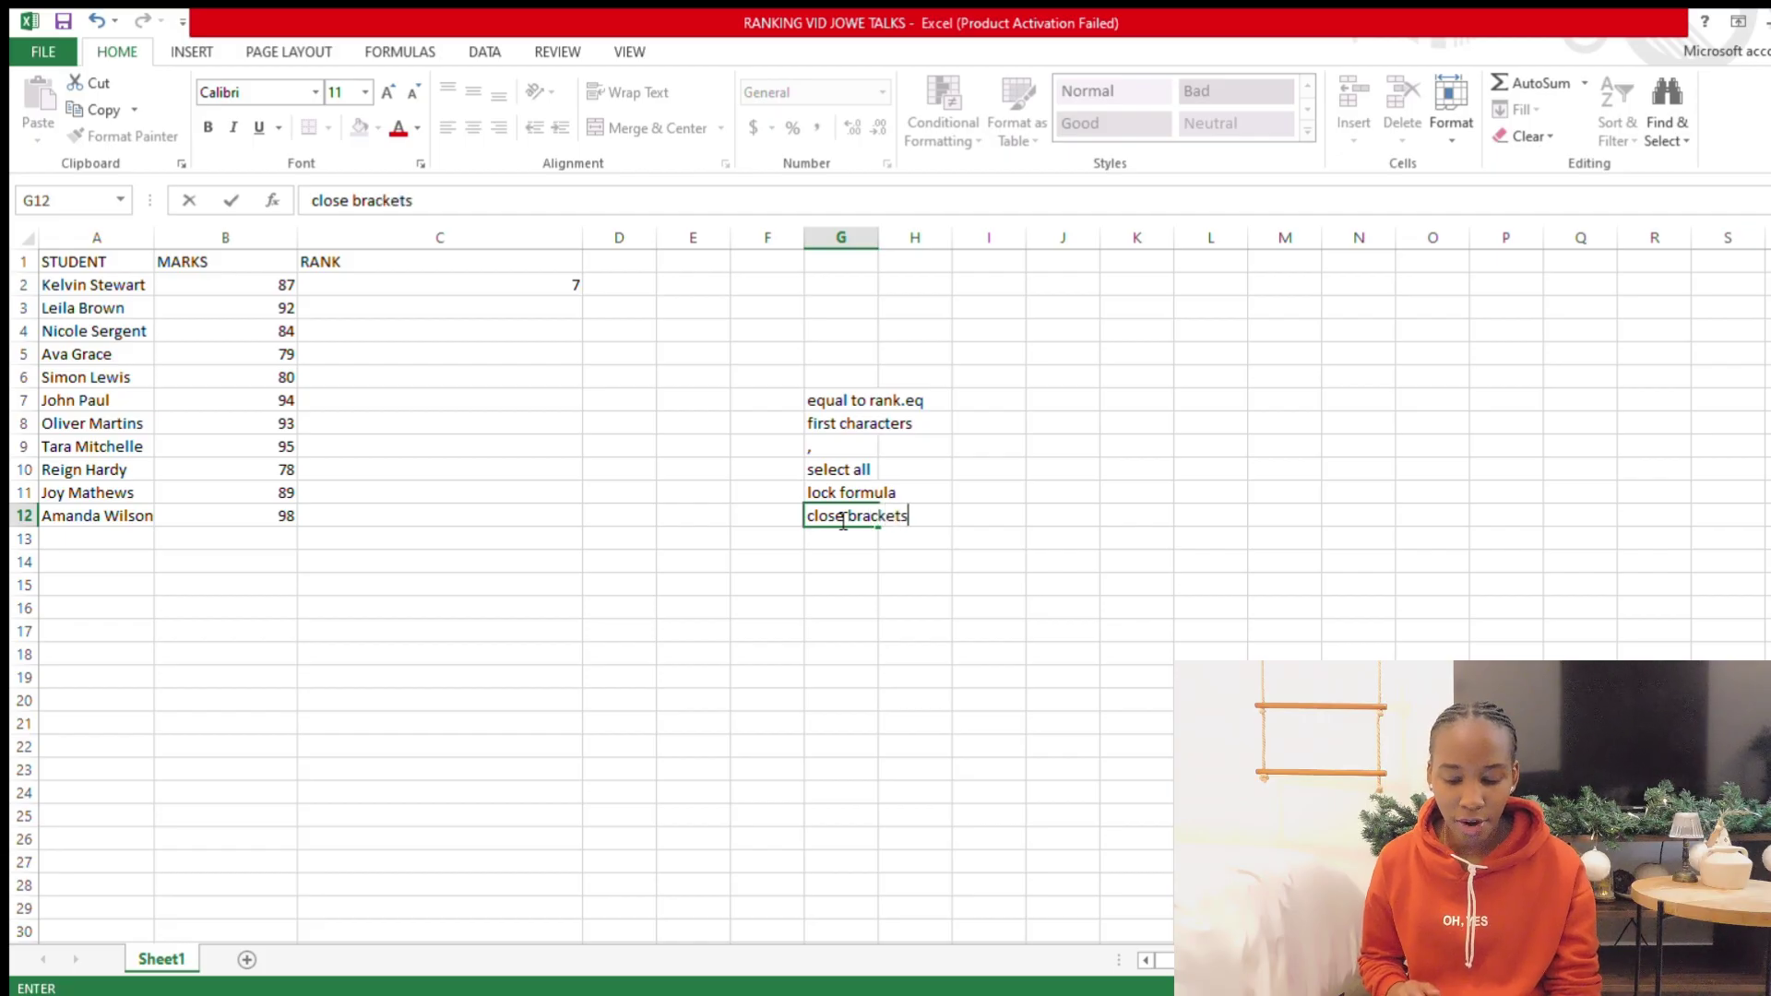
{"action": "key", "text": "Return"}
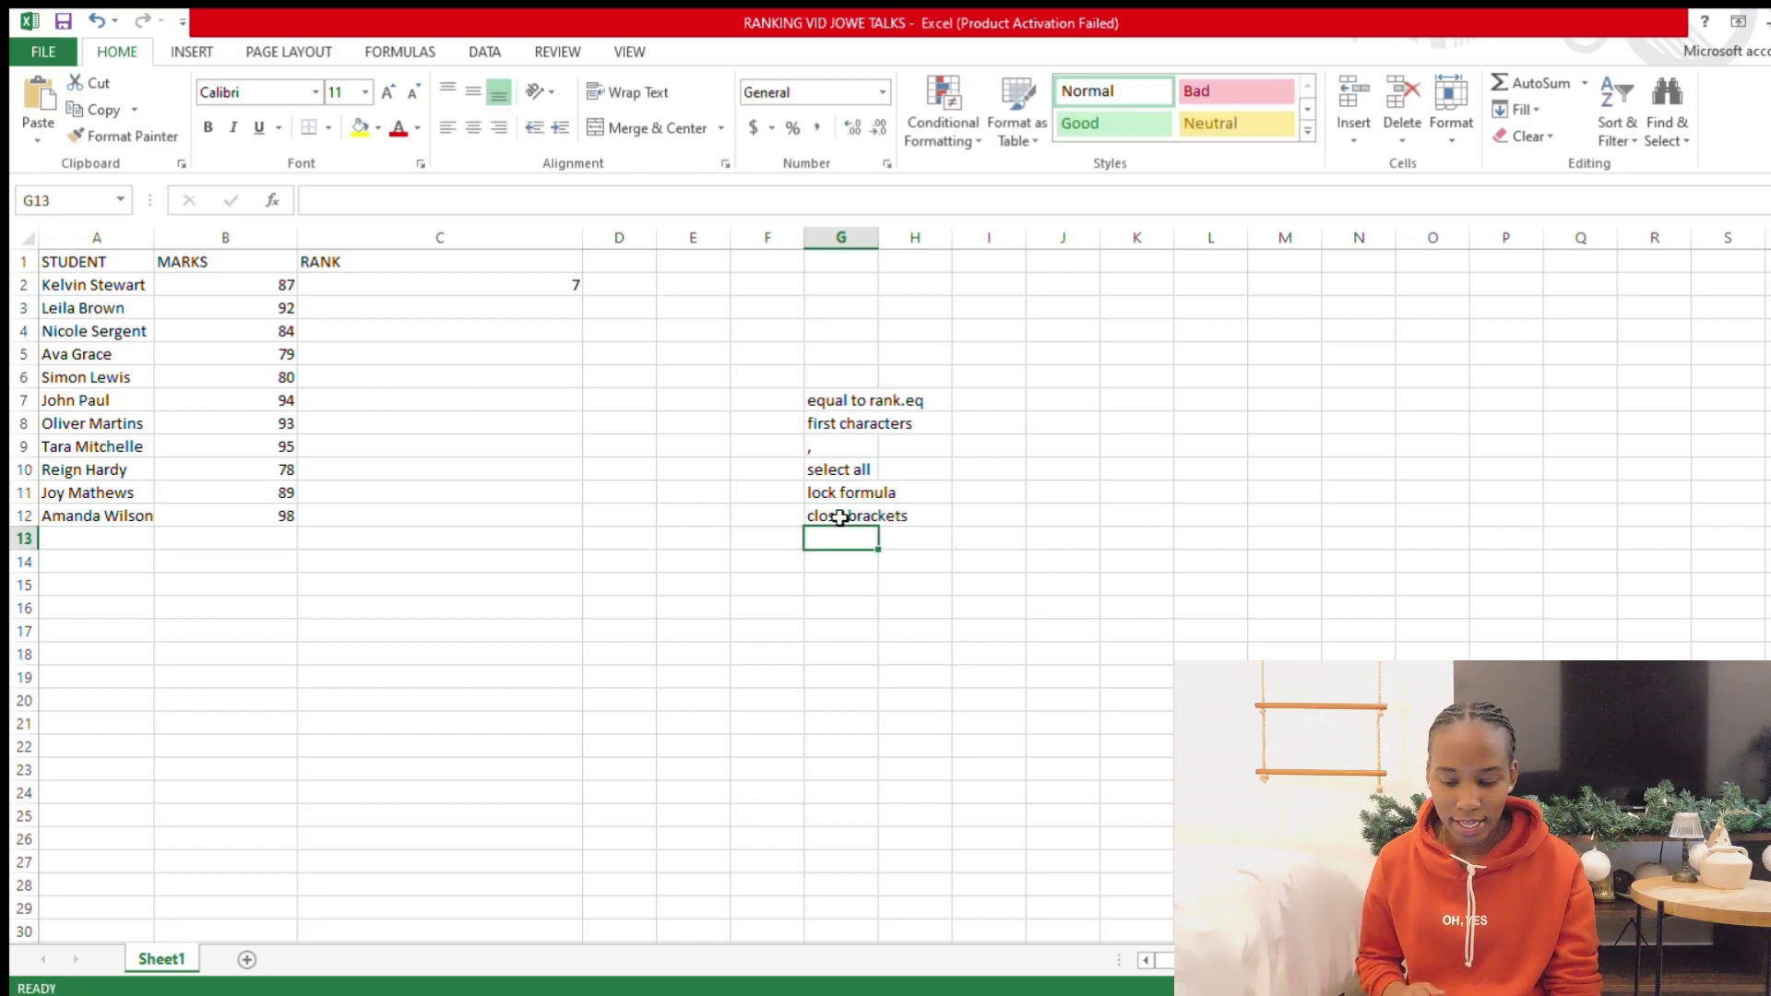
{"action": "type", "text": "drag"}
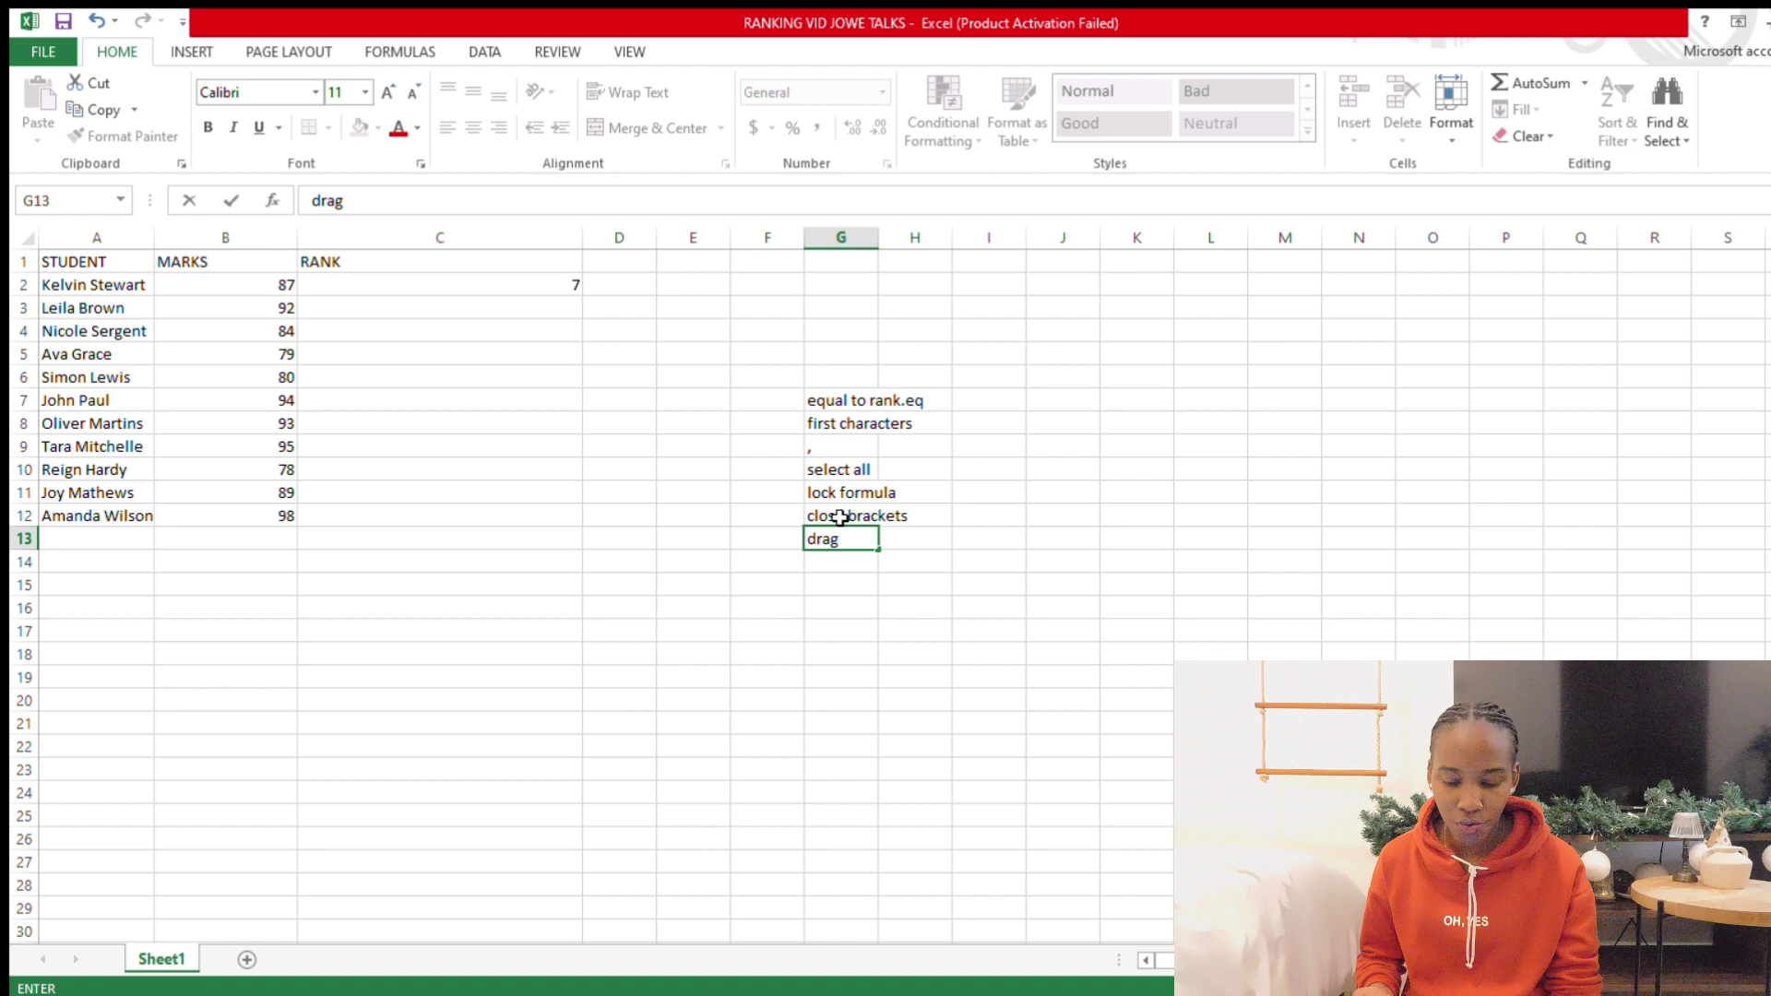
{"action": "type", "text": " down"}
{"action": "key", "text": "Return"}
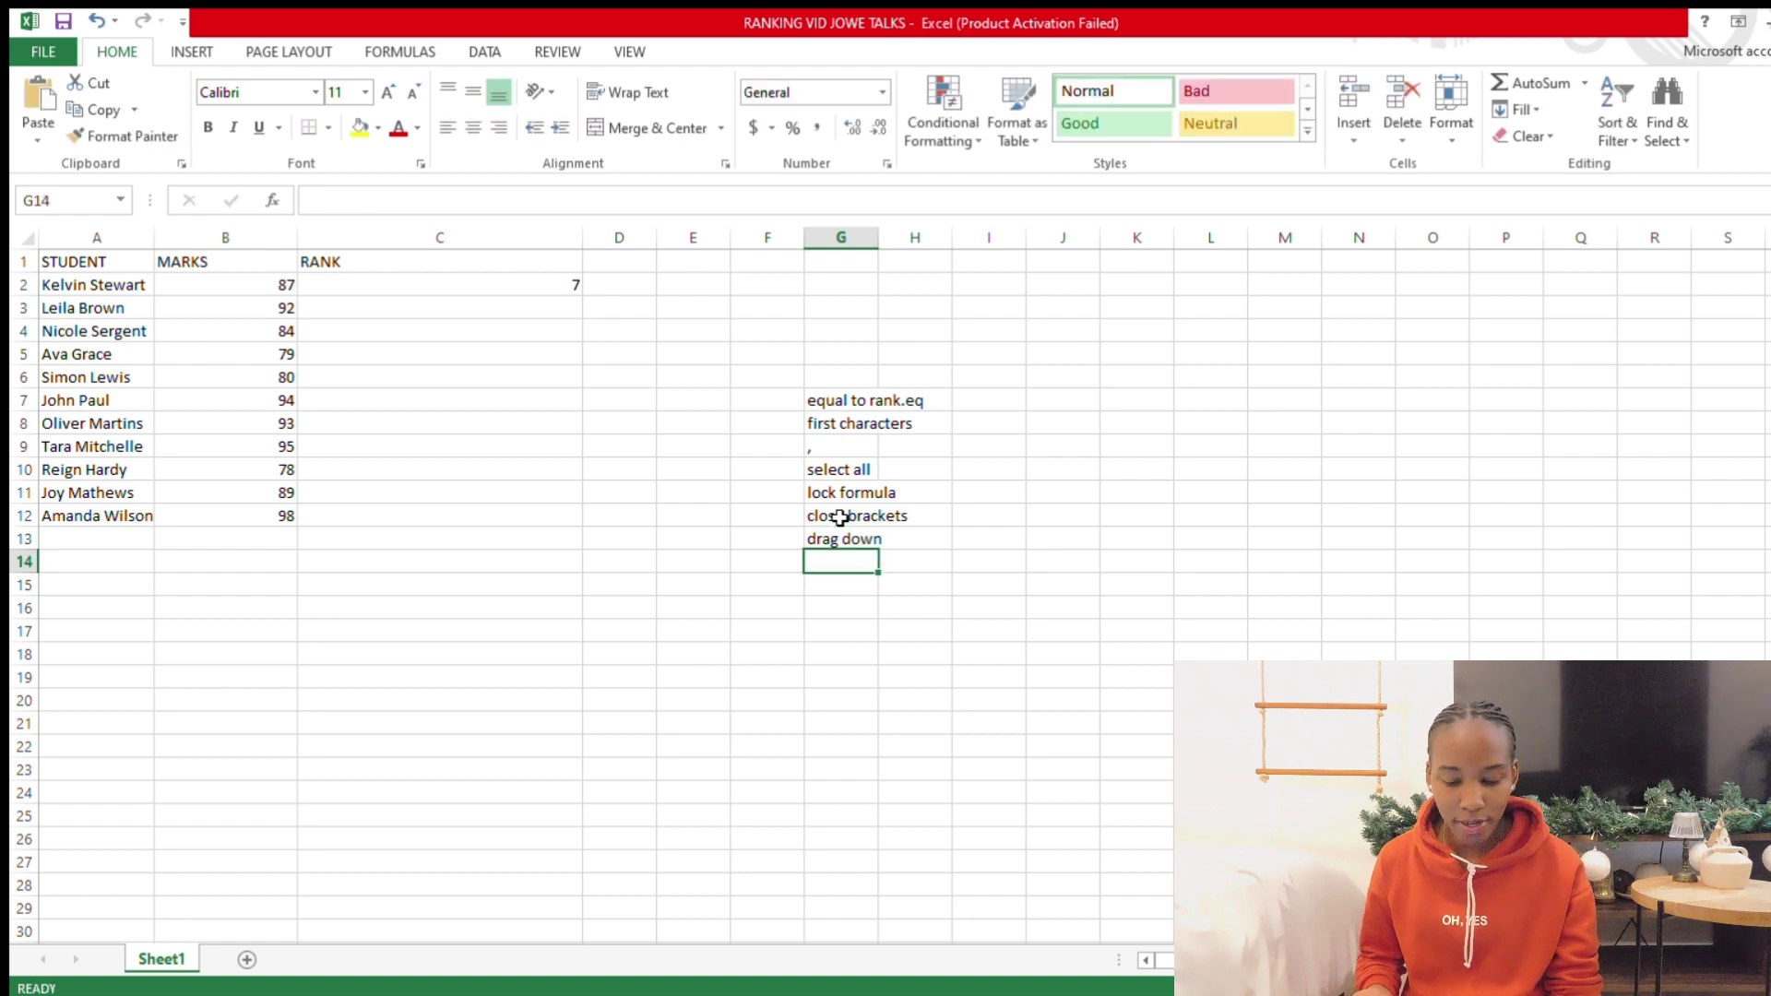
- Fill the rank formula from C2 down to C12 and widen column A for student names
{"action": "left_click", "coordinate": [460, 288]}
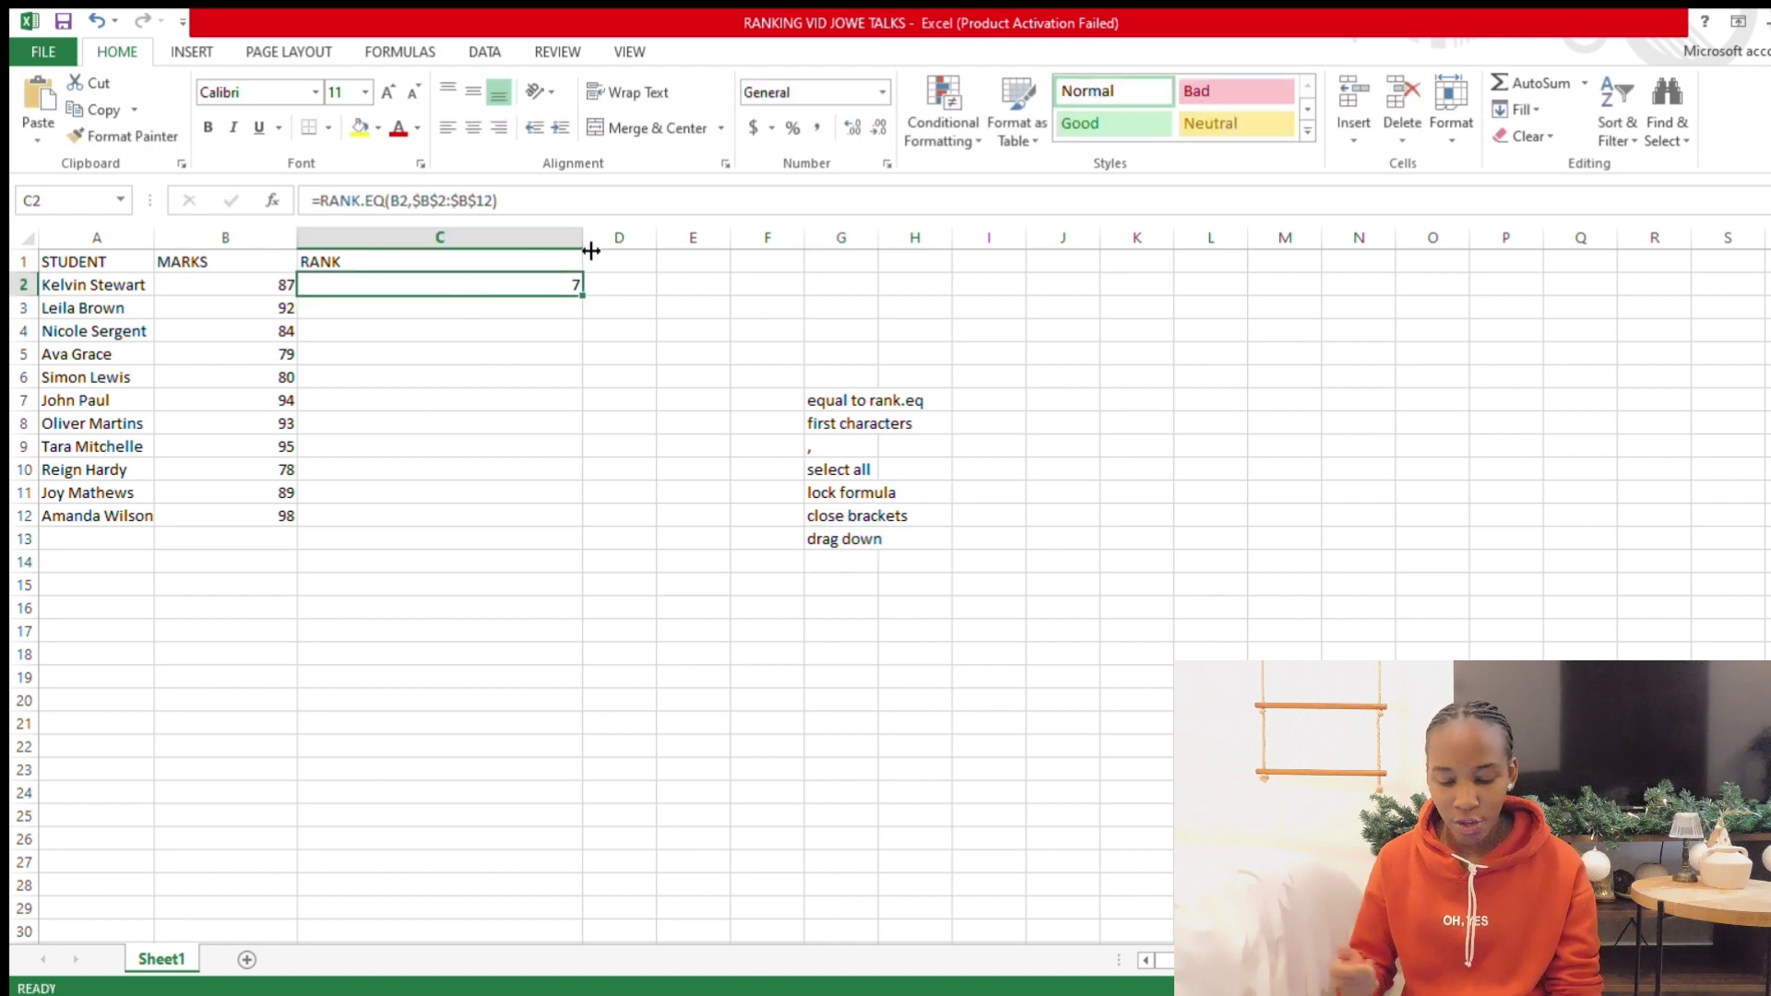
{"action": "left_click_drag", "start_coordinate": [591, 250], "coordinate": [494, 539]}
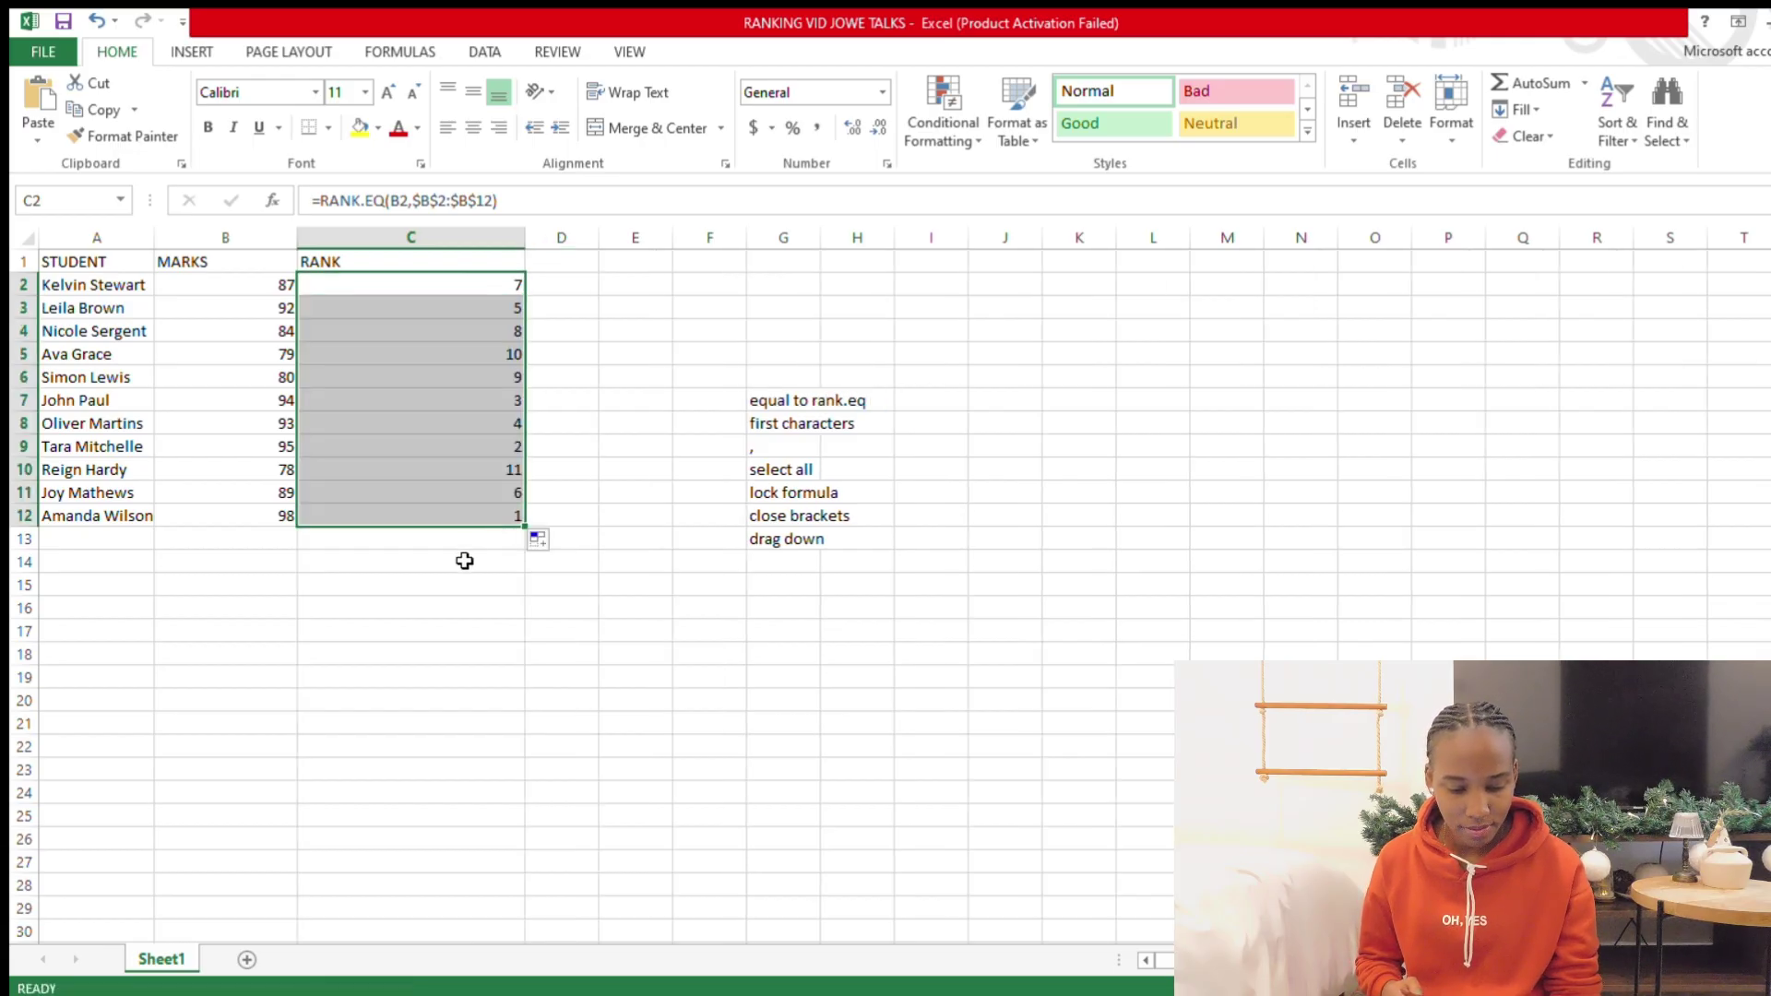
{"action": "left_click", "coordinate": [465, 560]}
{"action": "left_click", "coordinate": [151, 523]}
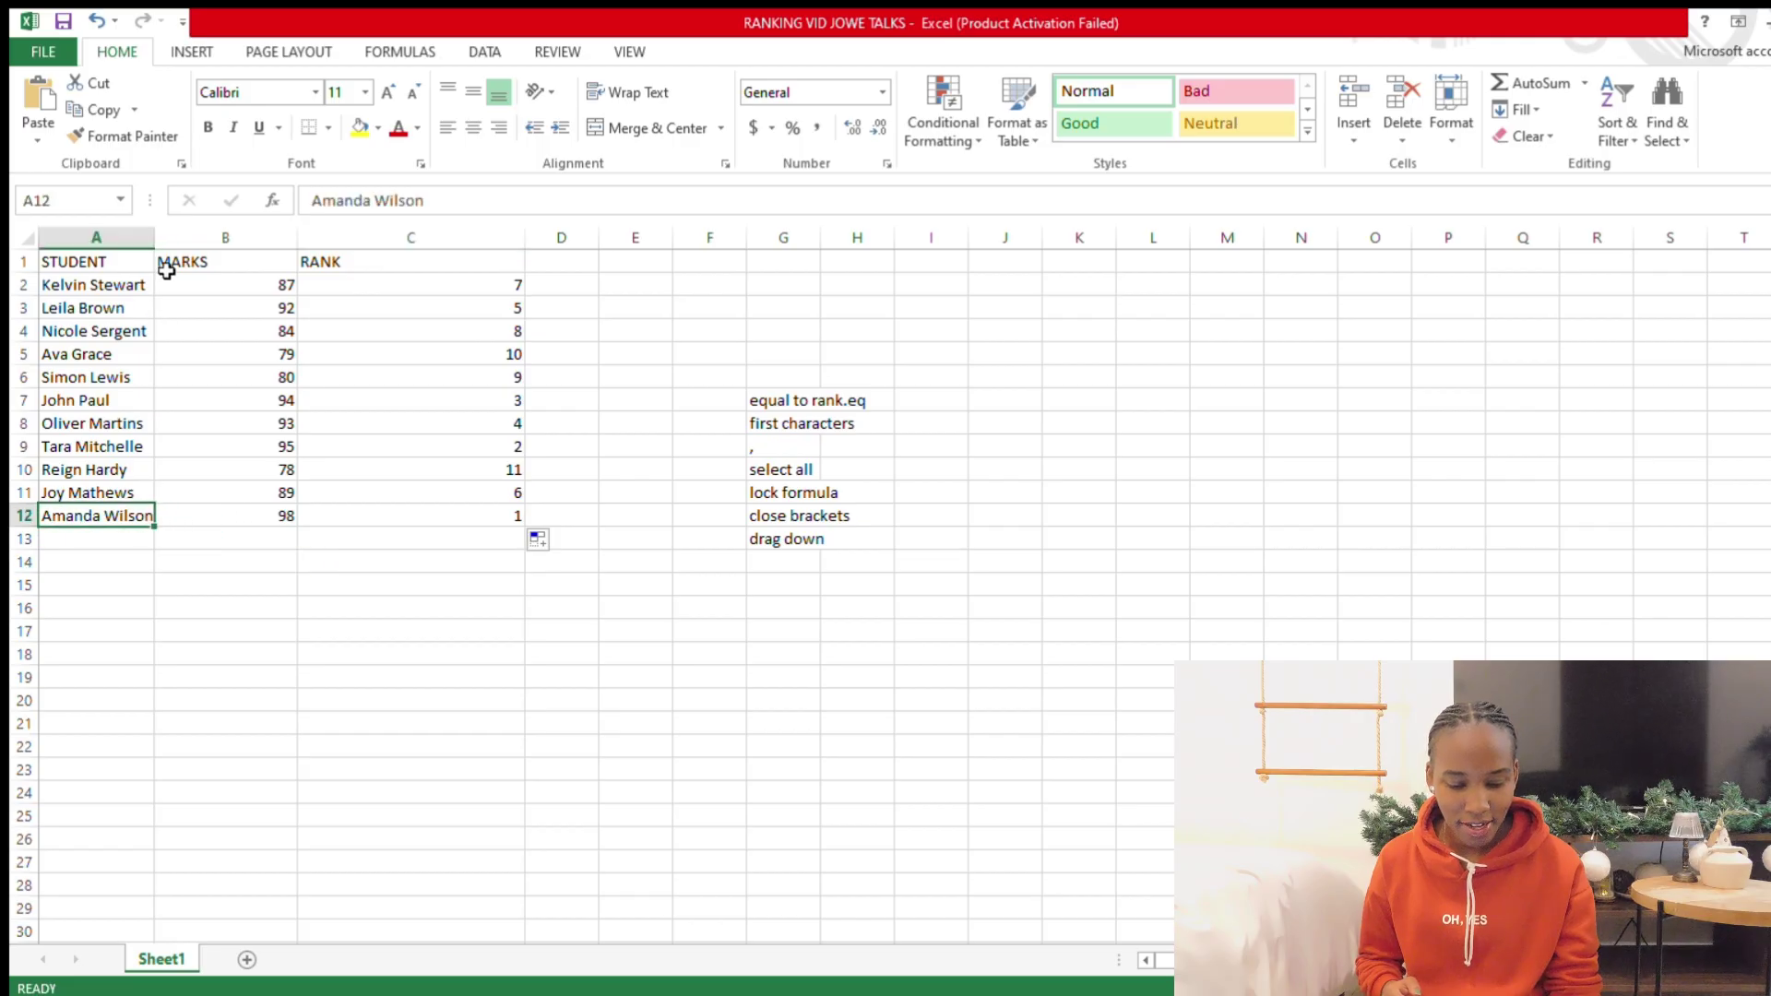
{"action": "left_click_drag", "start_coordinate": [154, 240], "coordinate": [178, 250]}
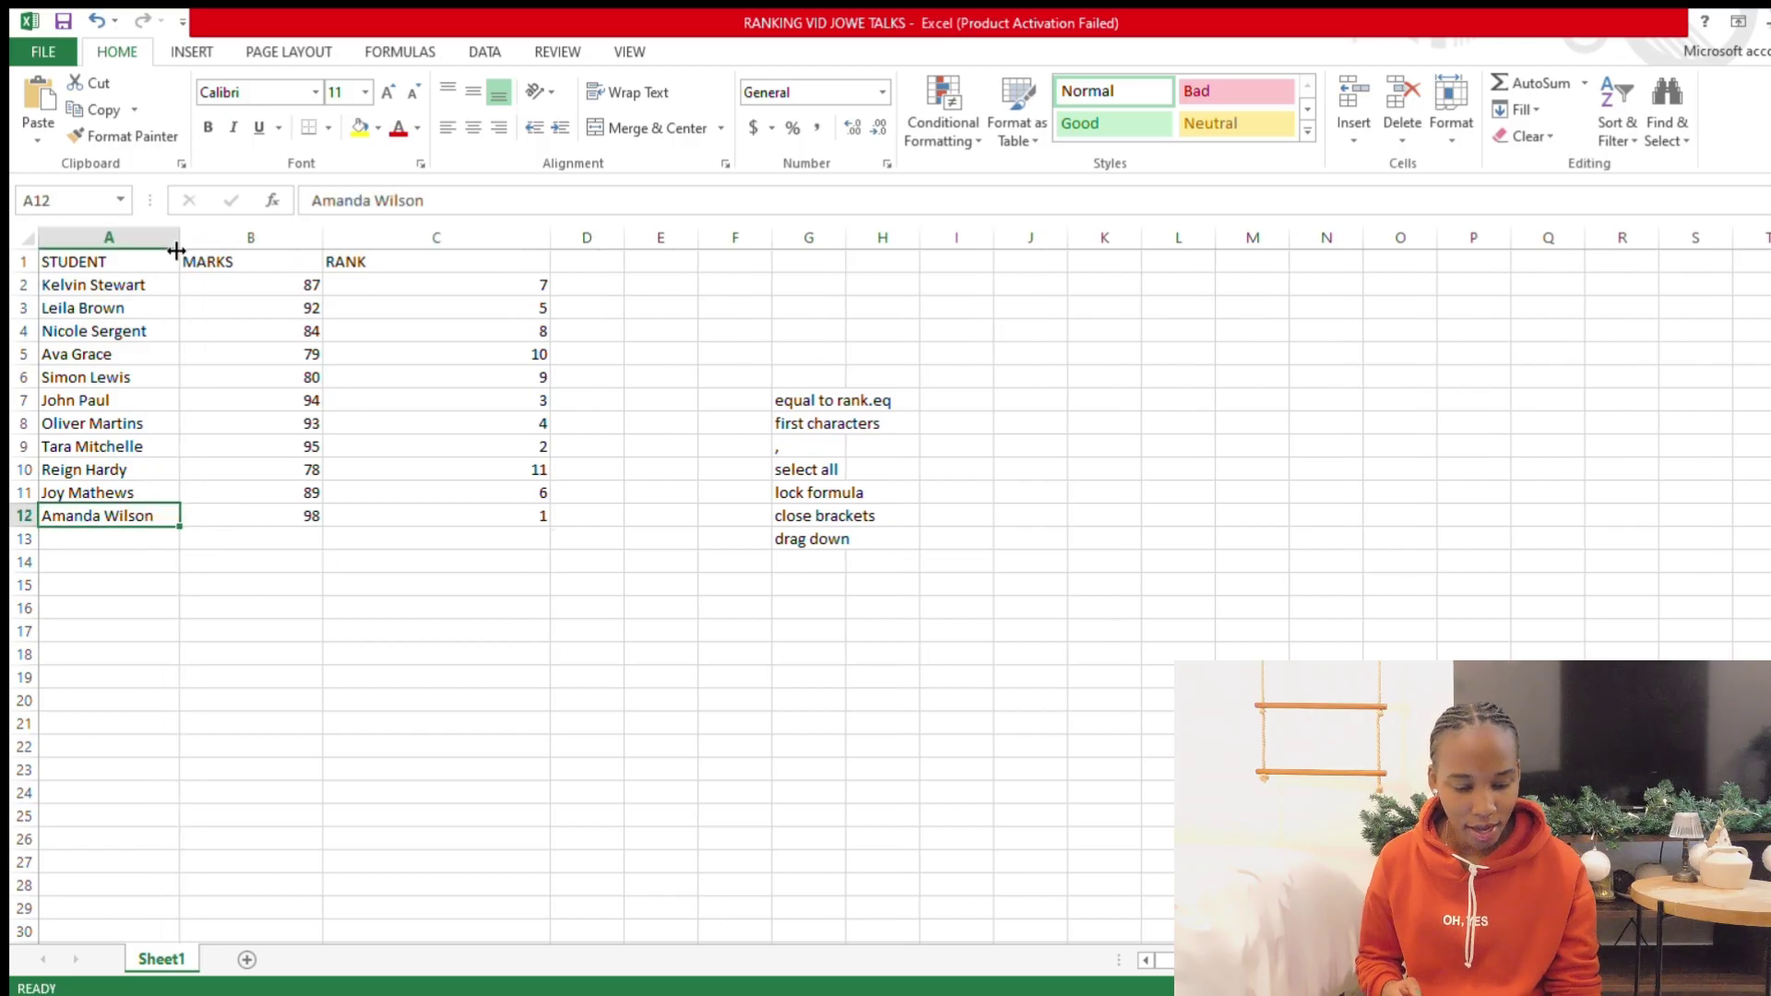
- Check the rank formulas in C12, C9, C7, C8, C5 and C10, then narrow column C
{"action": "left_click", "coordinate": [513, 523]}
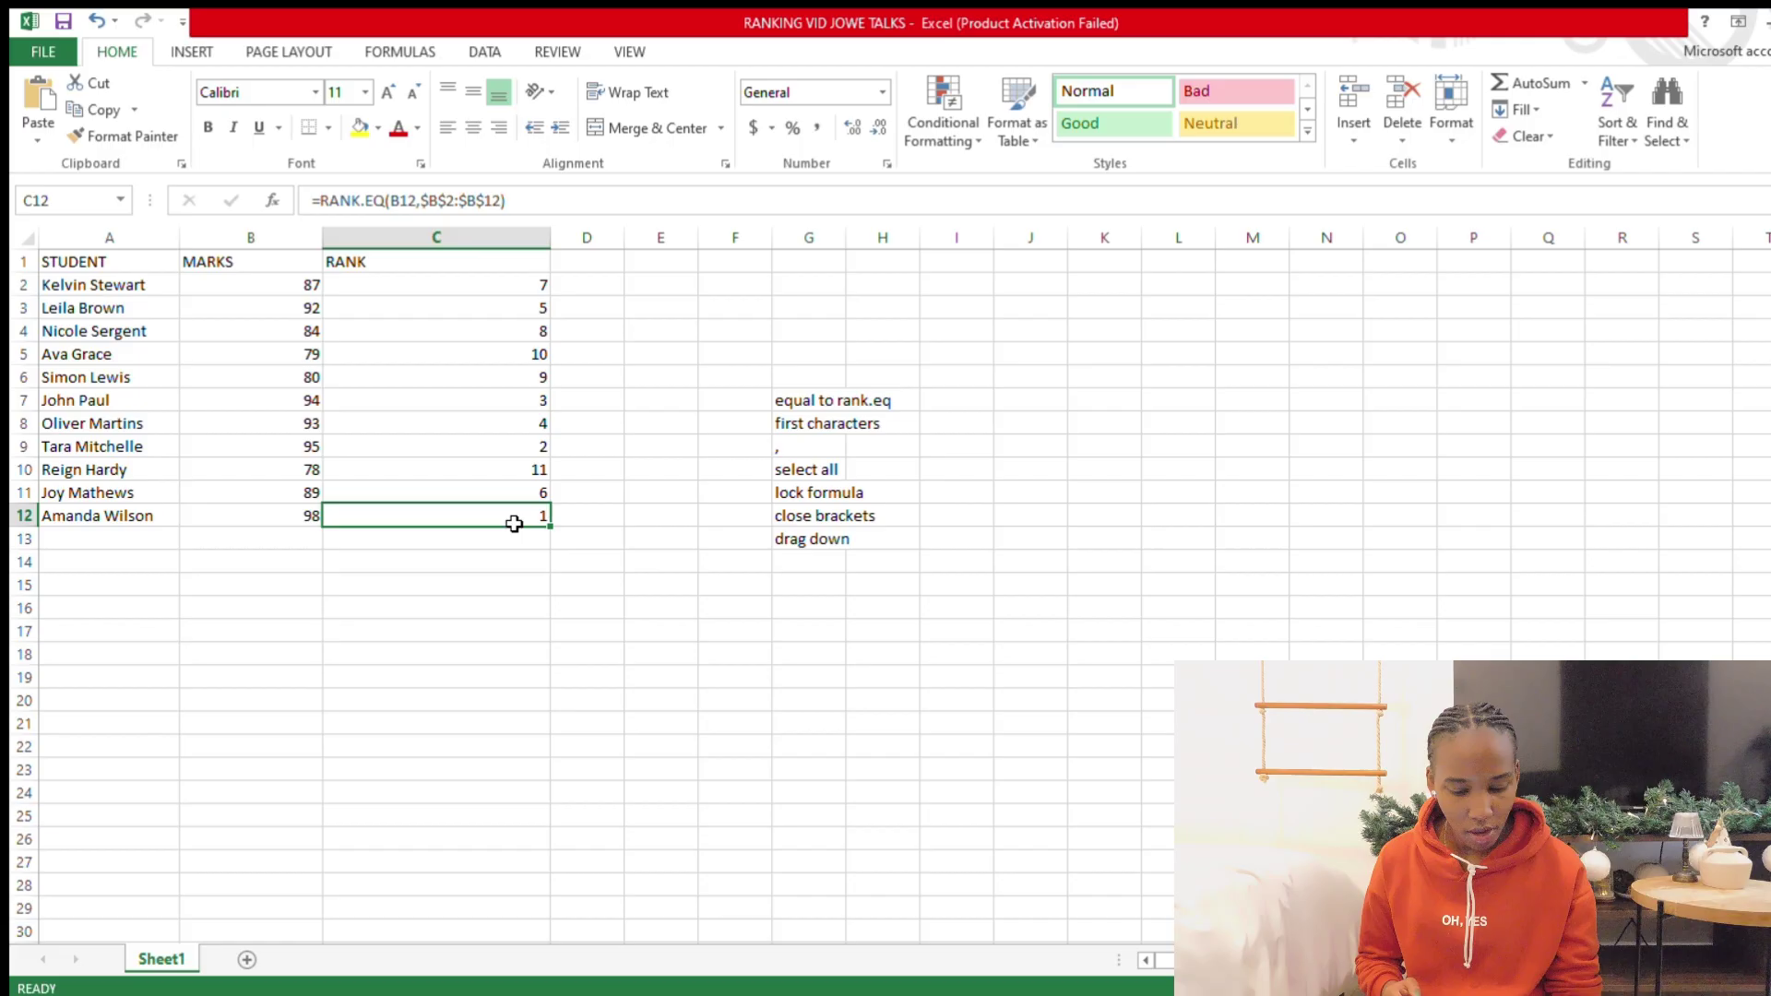
{"action": "left_click", "coordinate": [491, 445]}
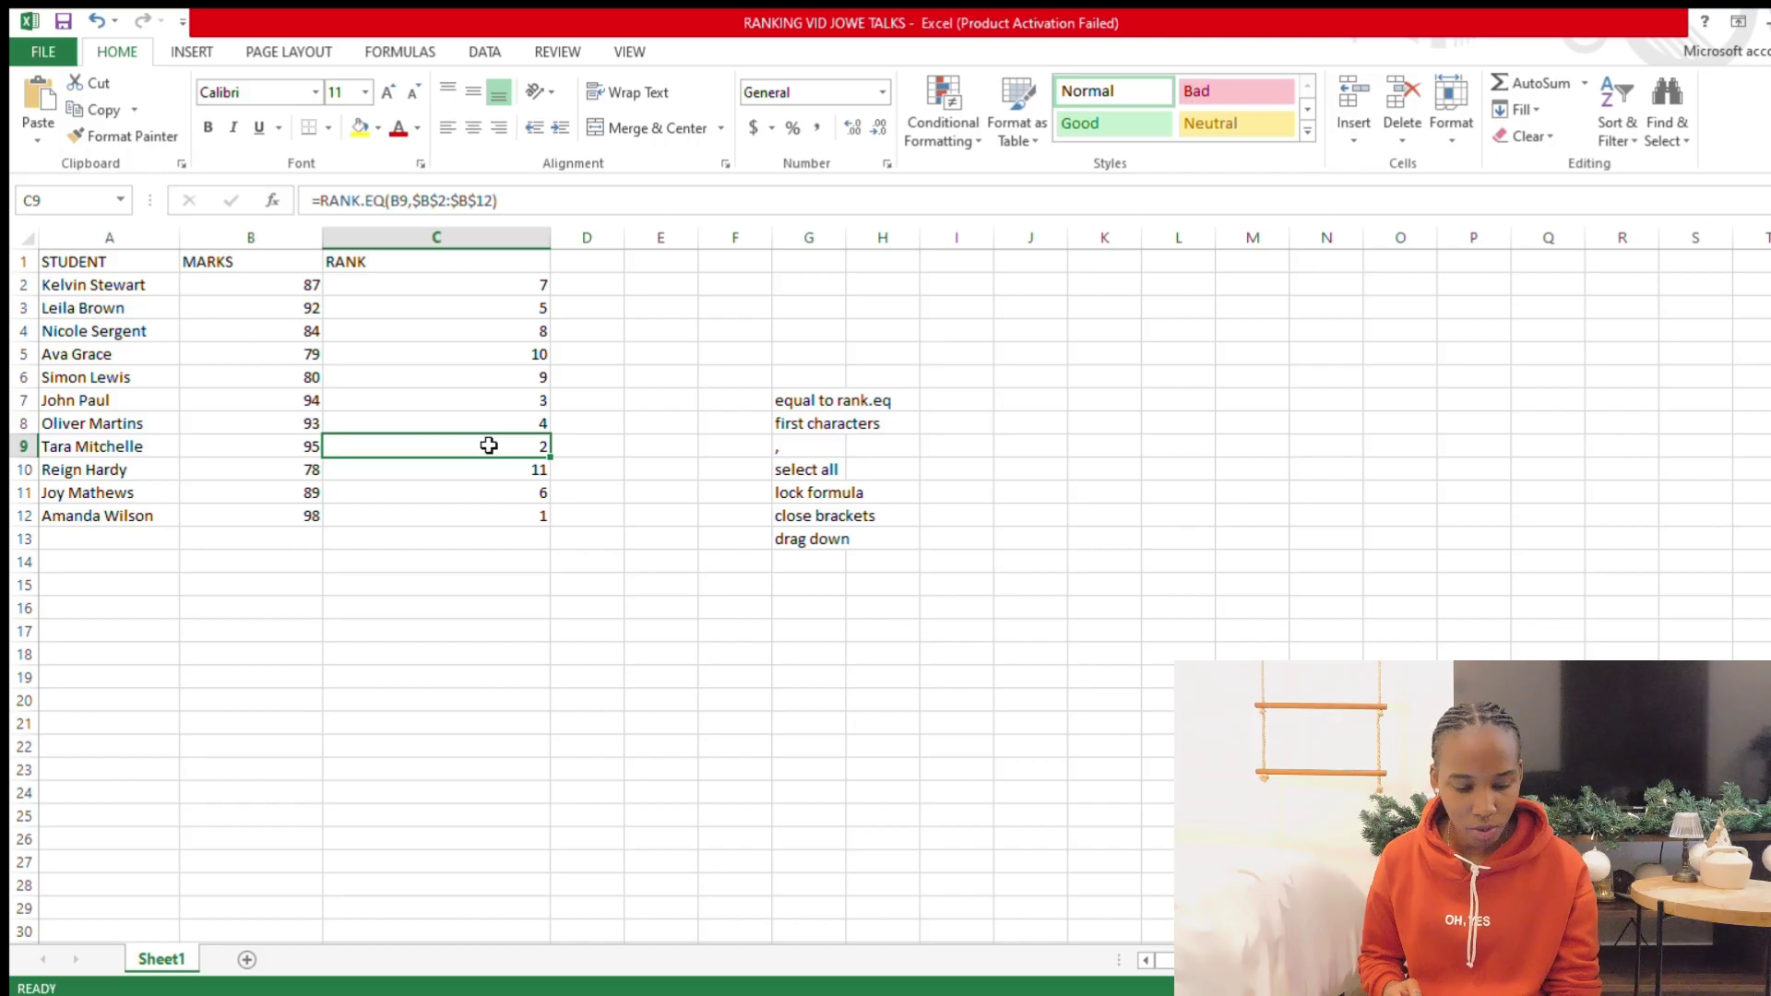
{"action": "left_click", "coordinate": [483, 405]}
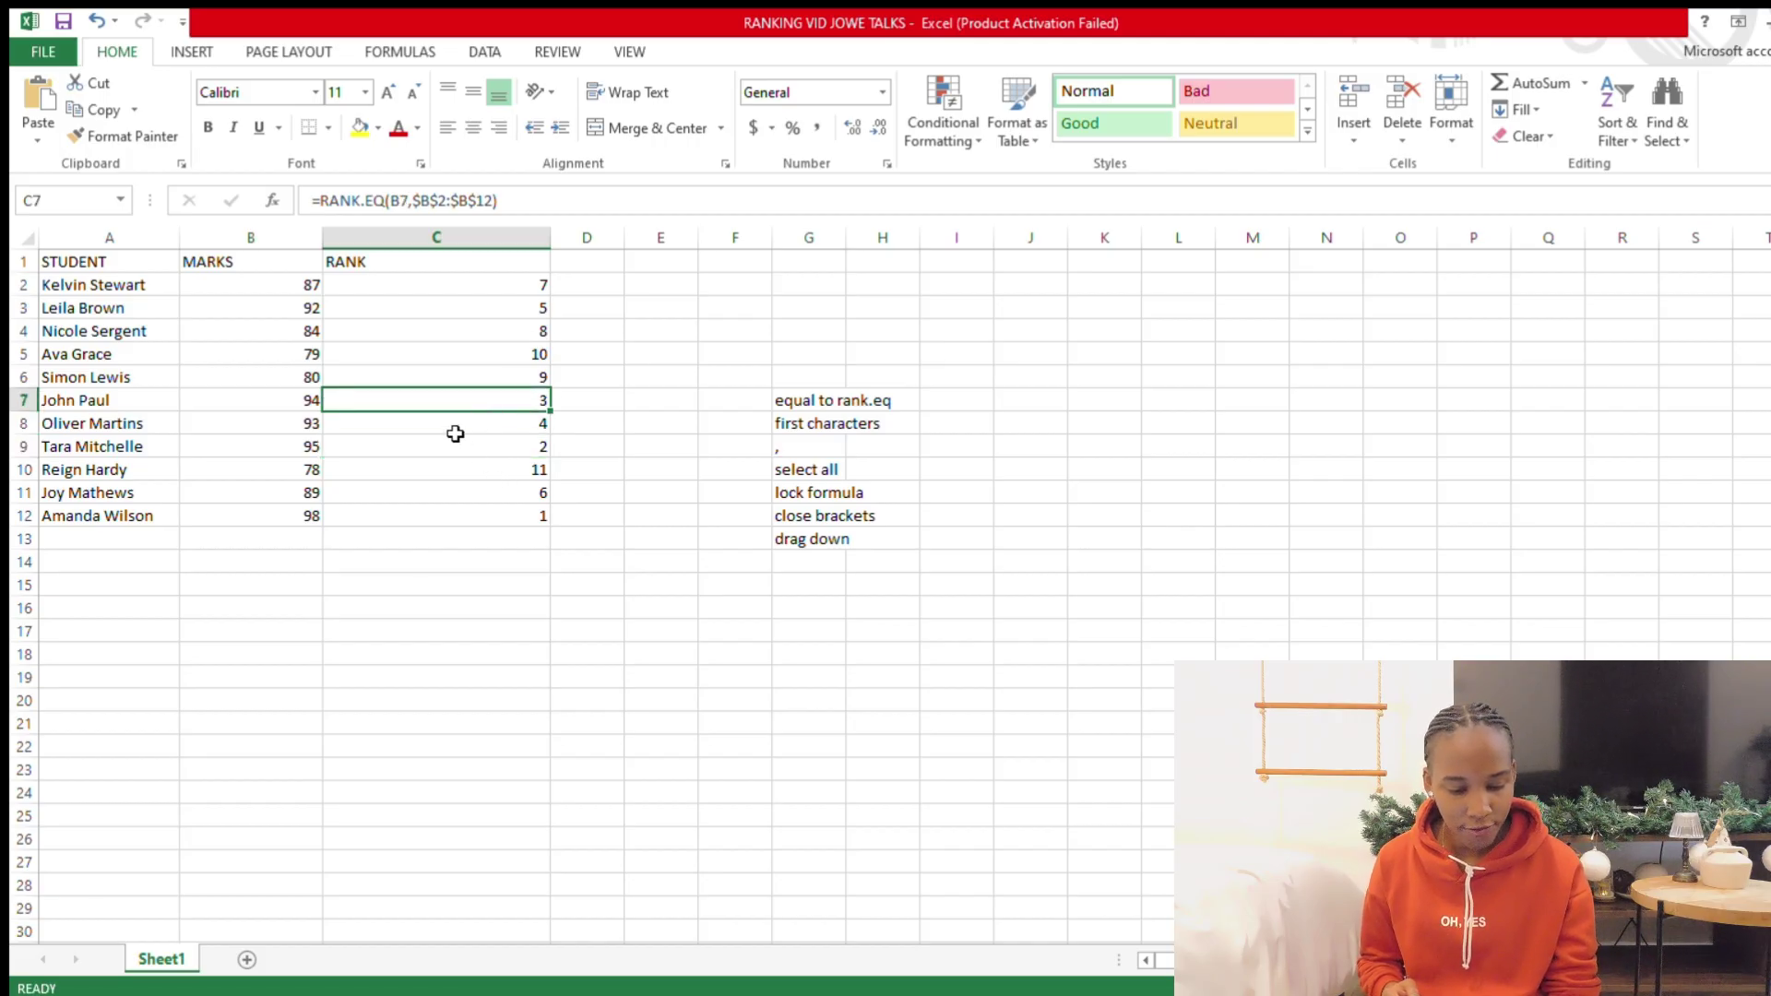
{"action": "left_click", "coordinate": [455, 432]}
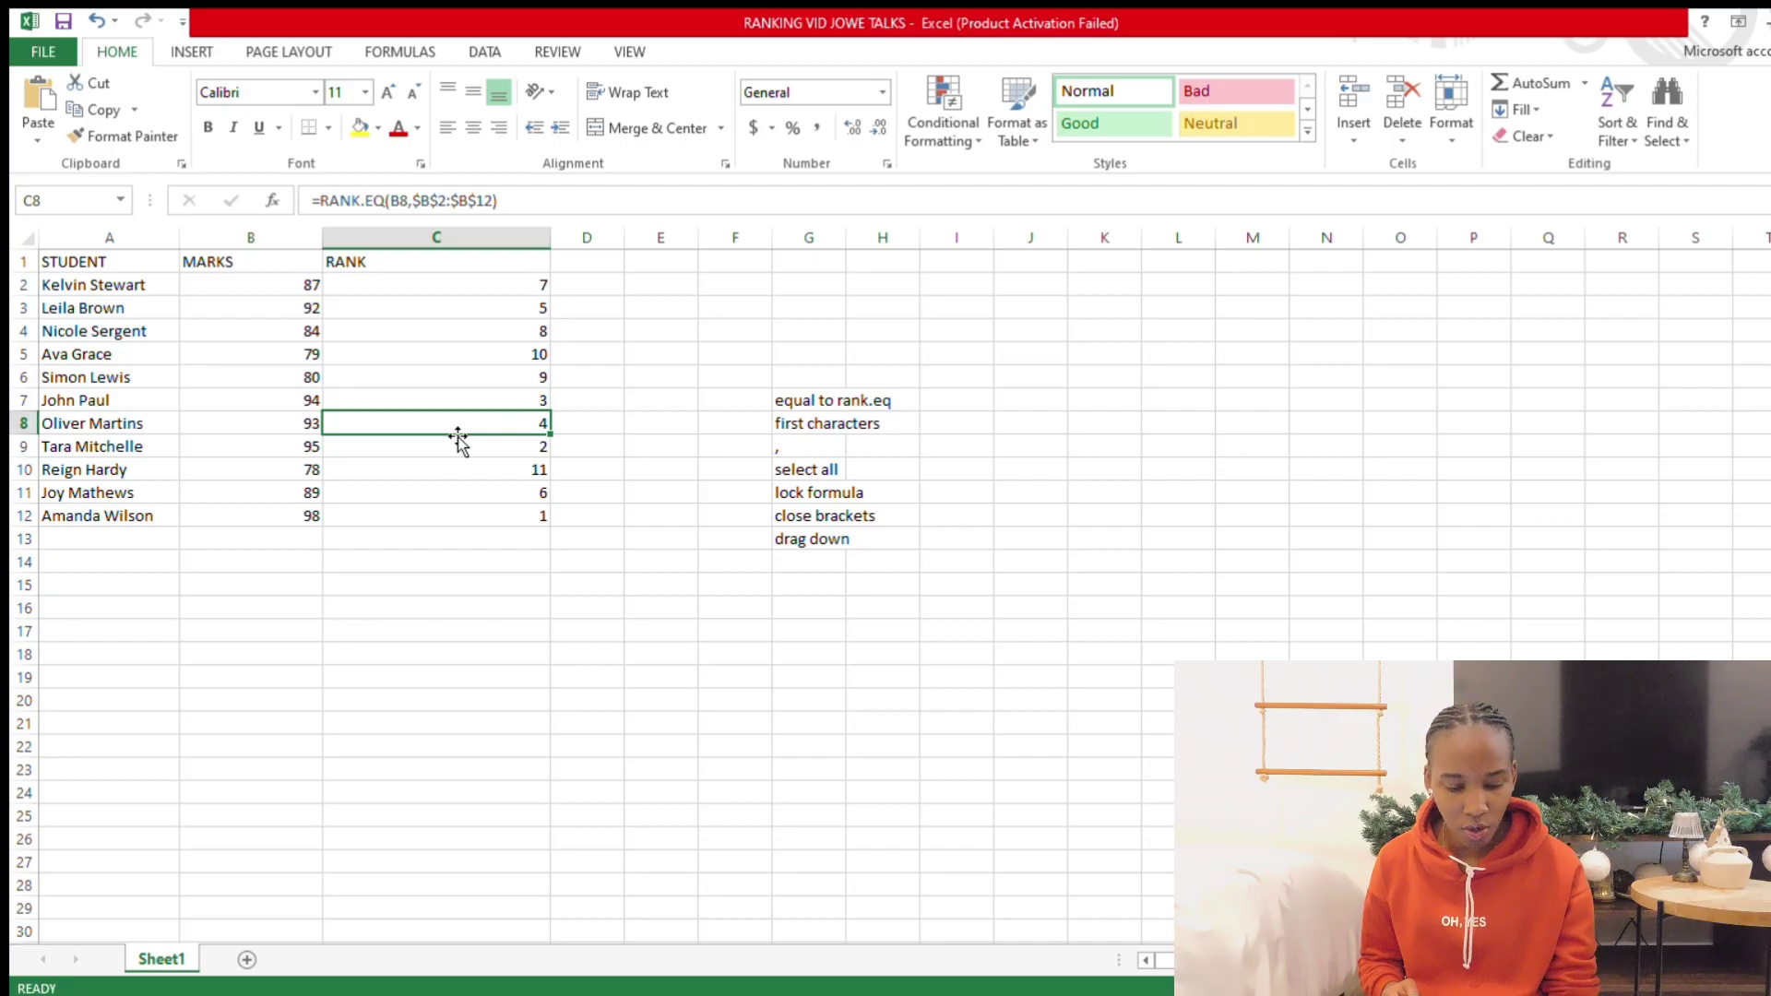
{"action": "left_click", "coordinate": [486, 359]}
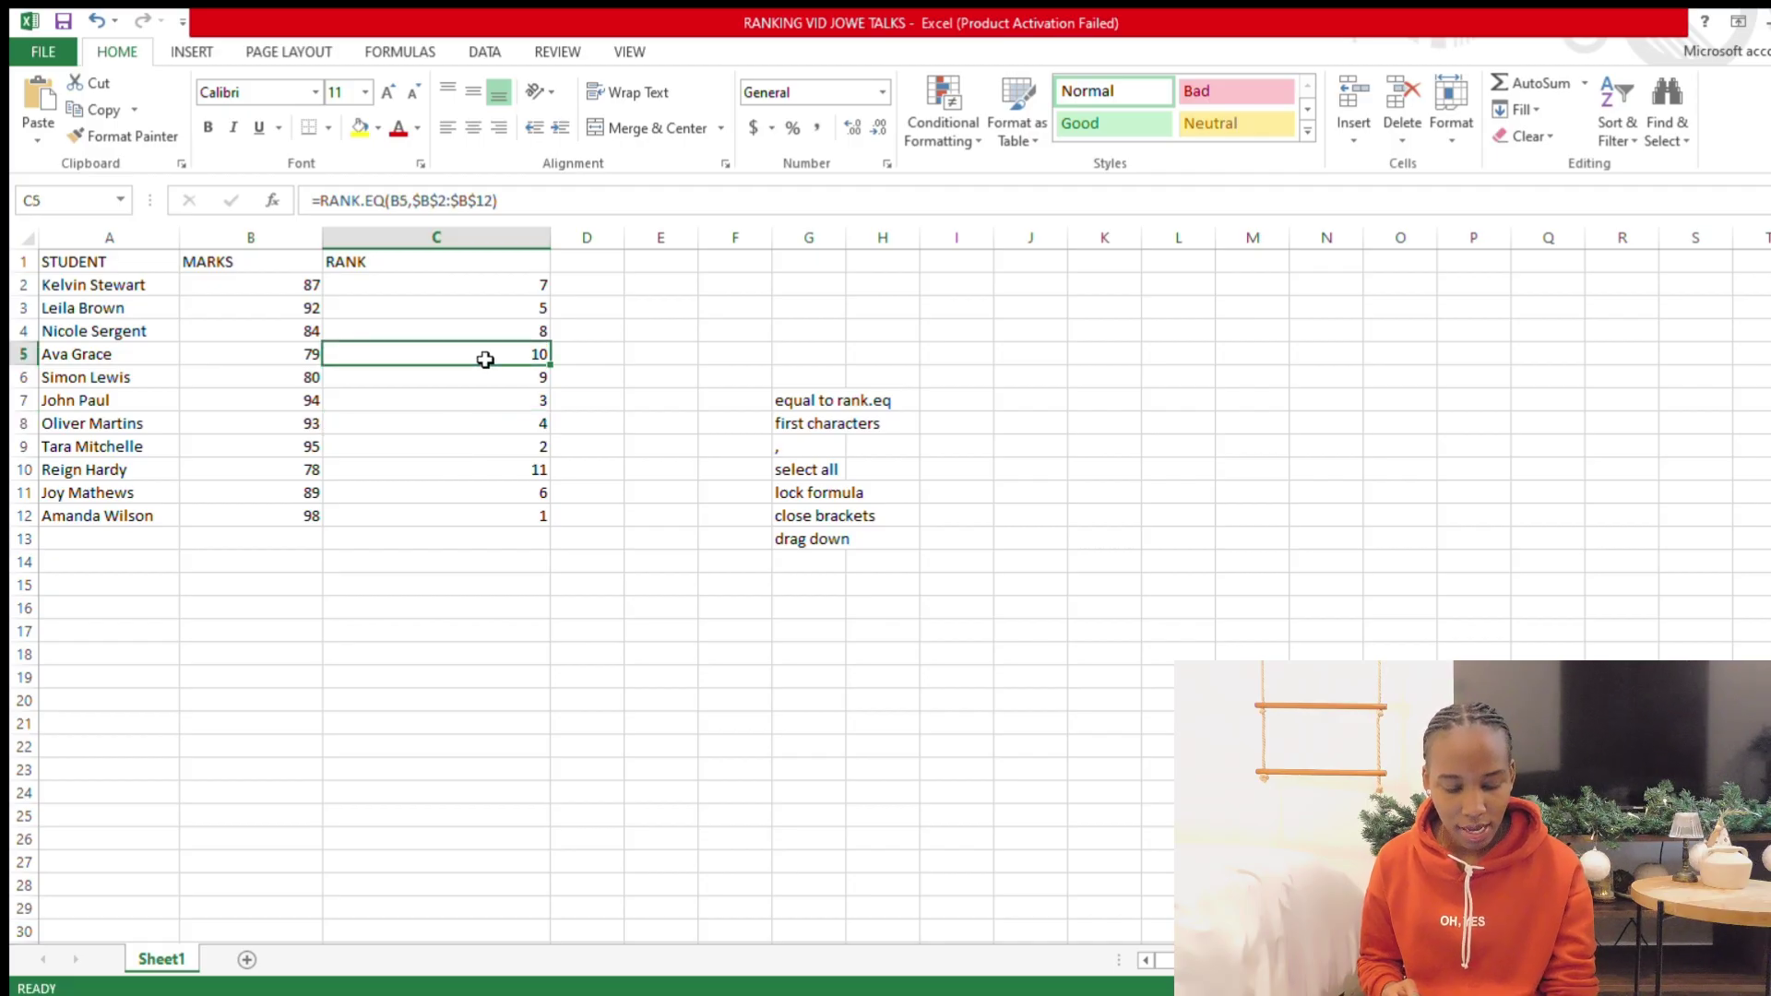
{"action": "left_click", "coordinate": [520, 475]}
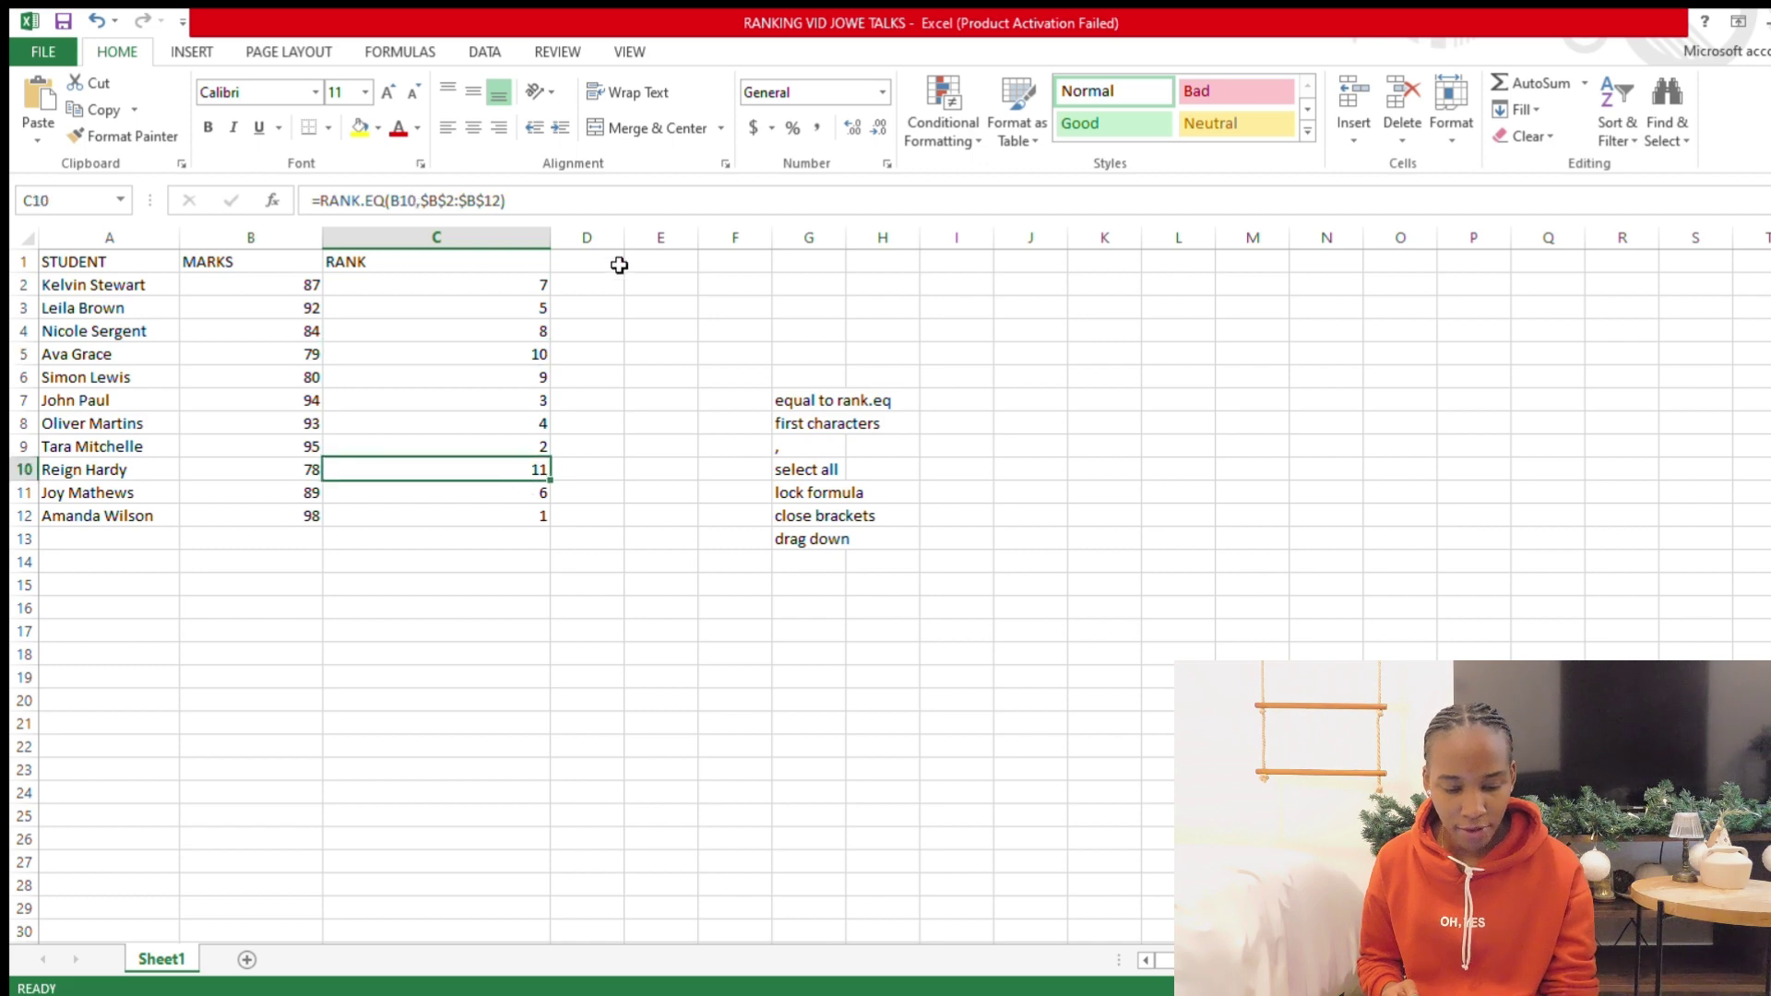
{"action": "left_click_drag", "start_coordinate": [546, 237], "coordinate": [444, 255]}
{"action": "left_click", "coordinate": [524, 383]}
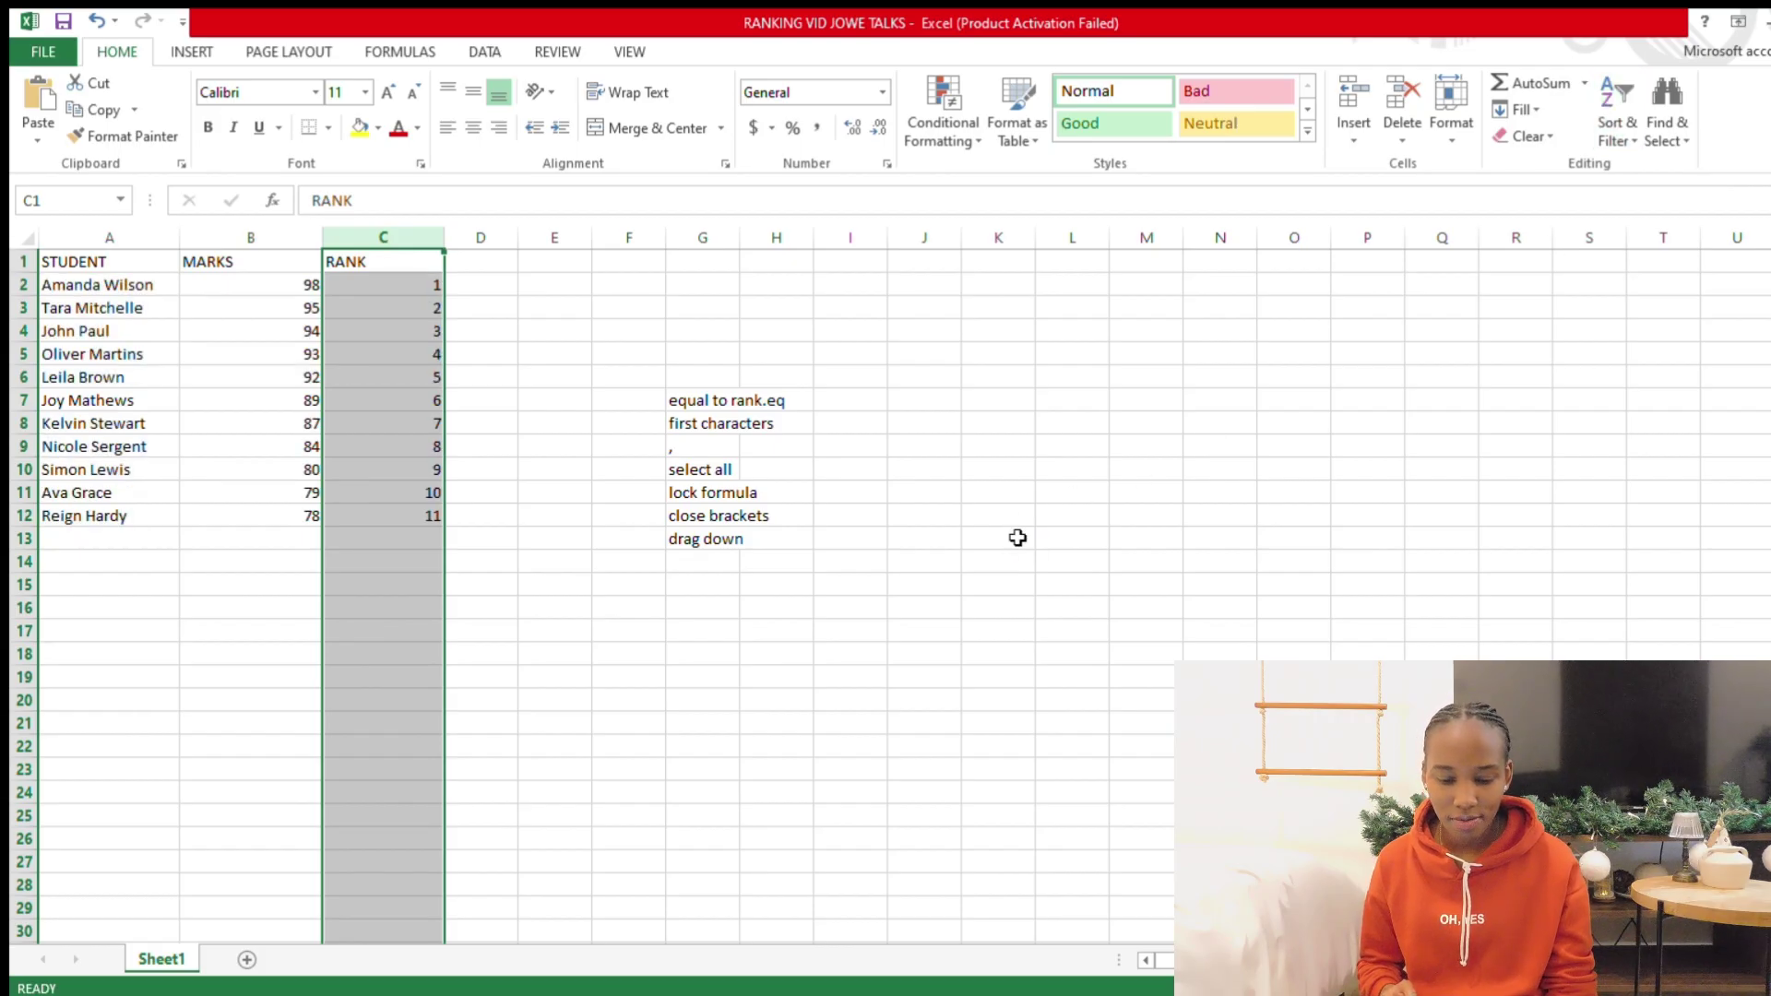
{"action": "left_click", "coordinate": [567, 551]}
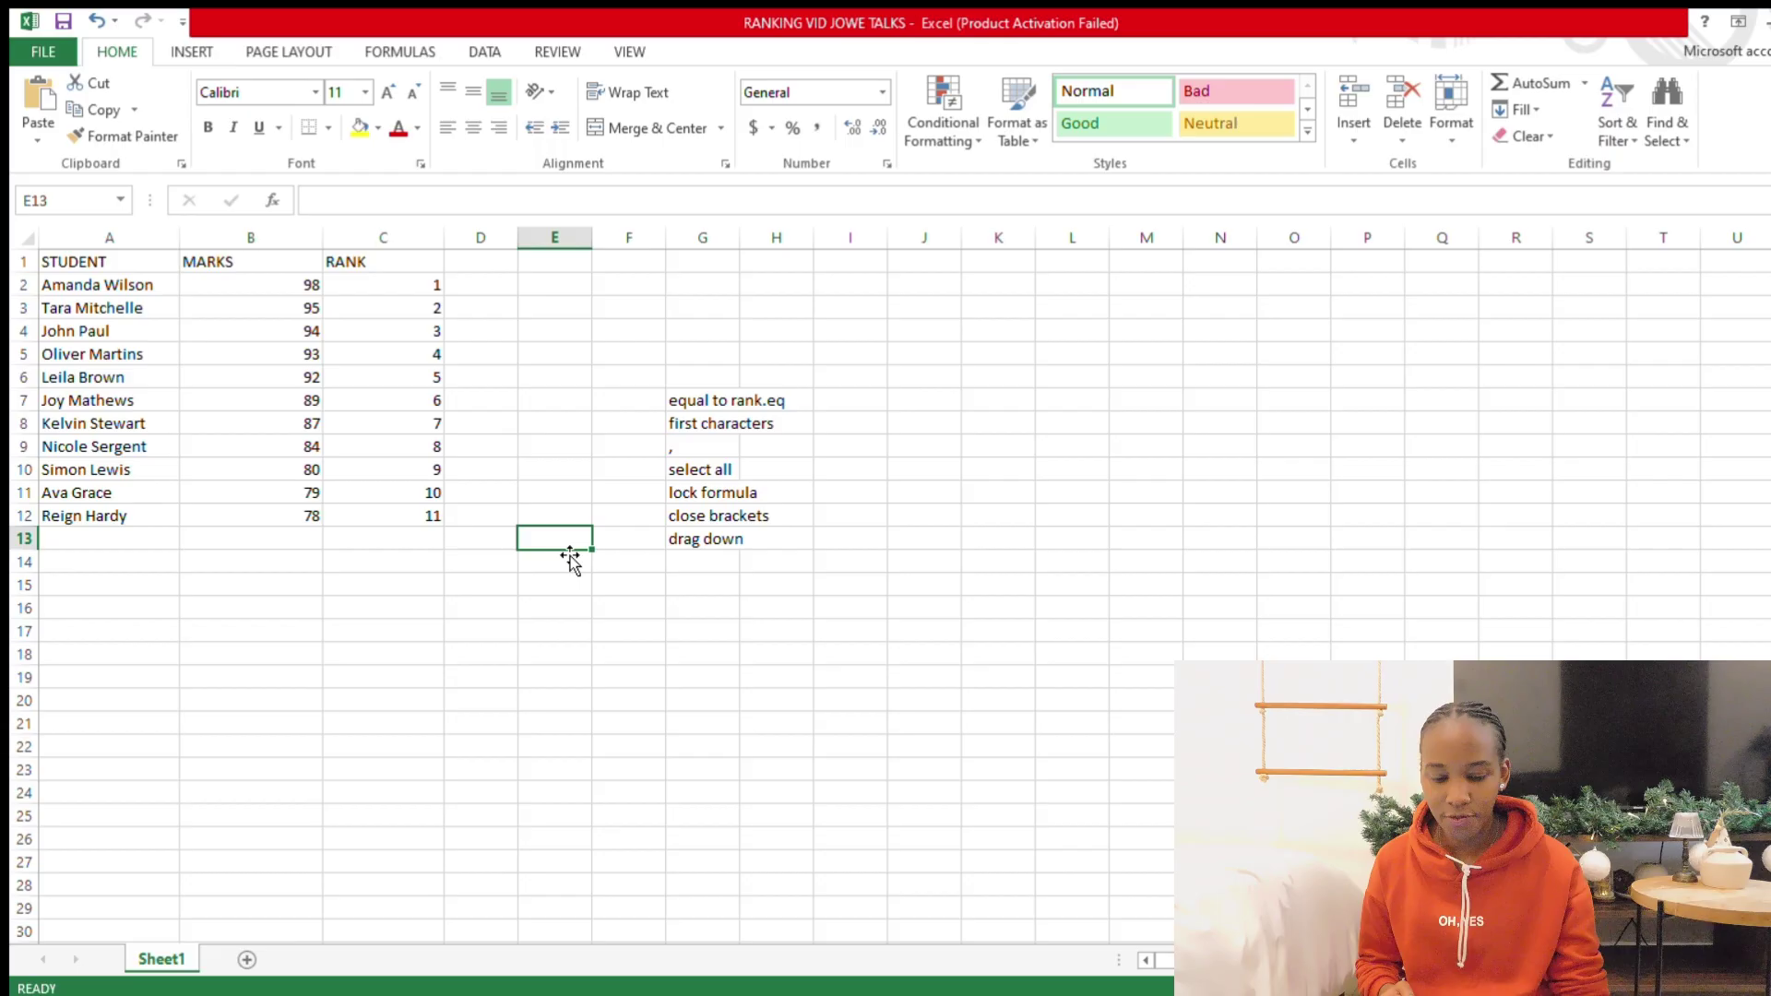